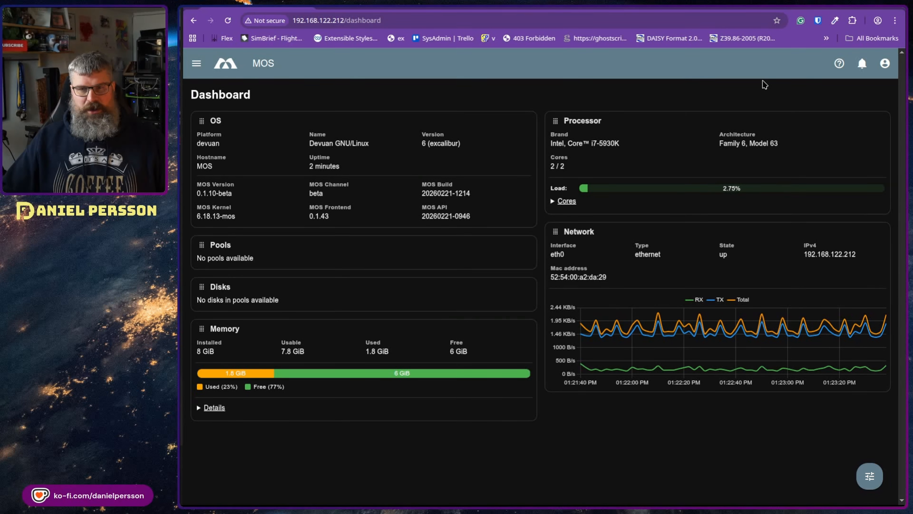
Step: Log out of MOS Portal from the user profile page and confirm
click(890, 61)
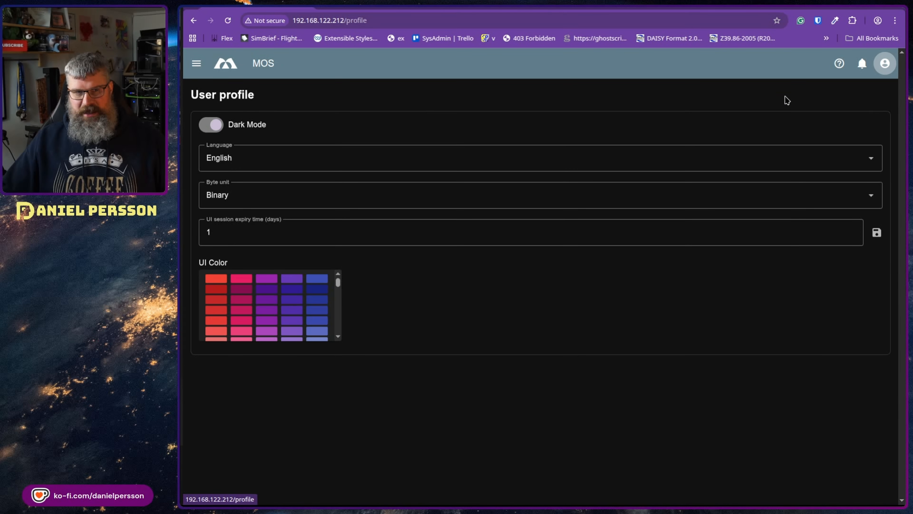
click(196, 64)
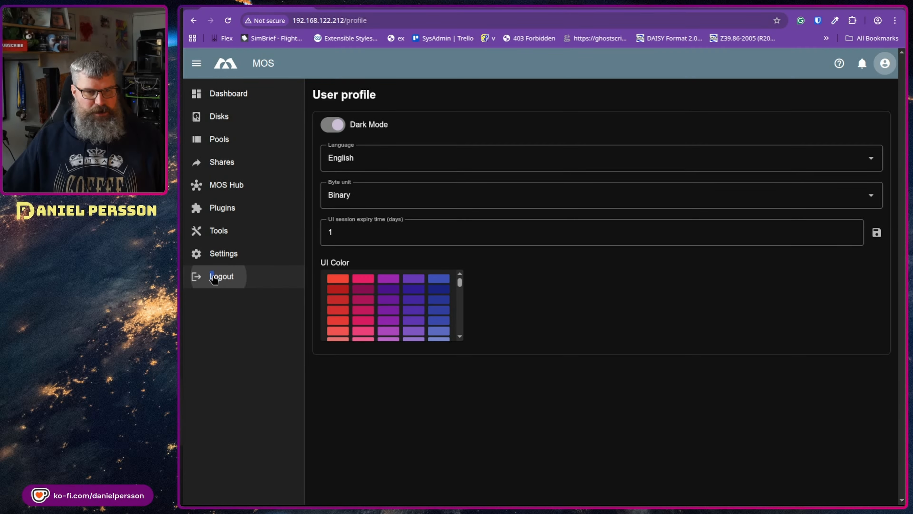
click(220, 276)
click(611, 302)
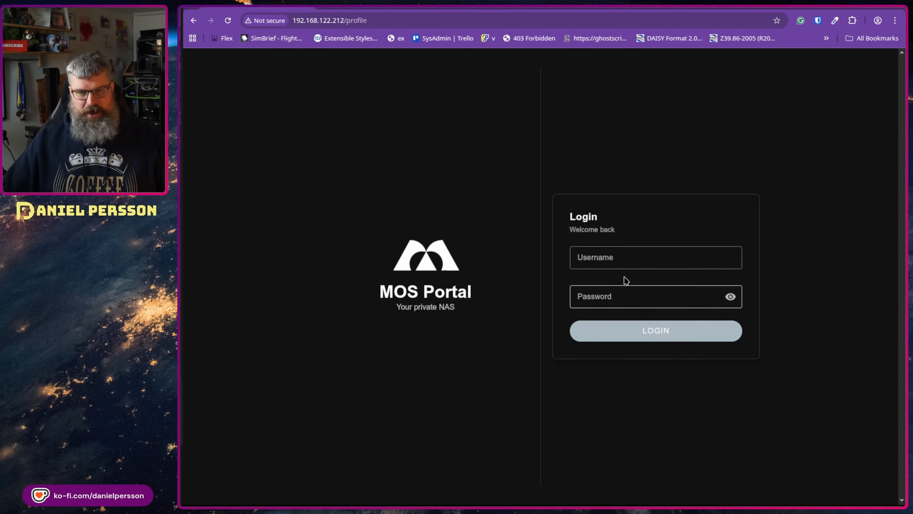
Step: Sign back in as admin, removing a stray trailing character from the password
click(636, 258)
text(admin)
key(Tab)
text(adm)
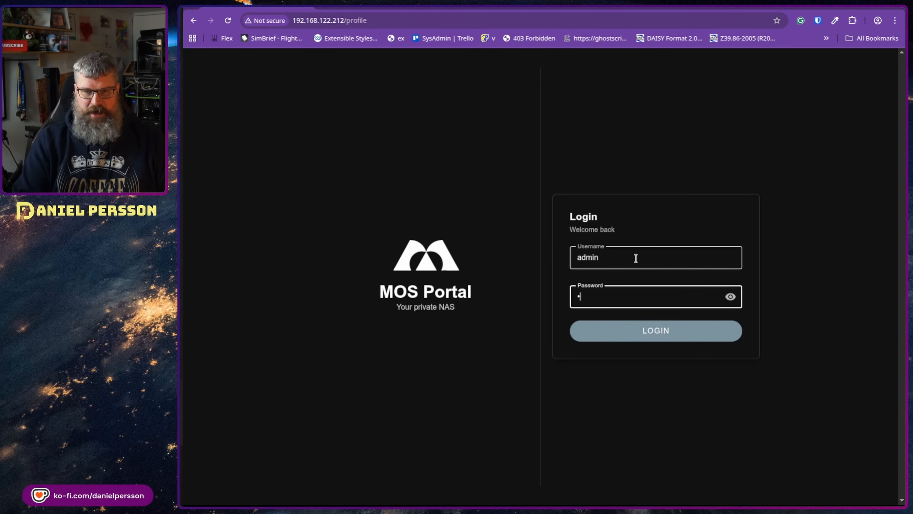
text(in12)
key(Return)
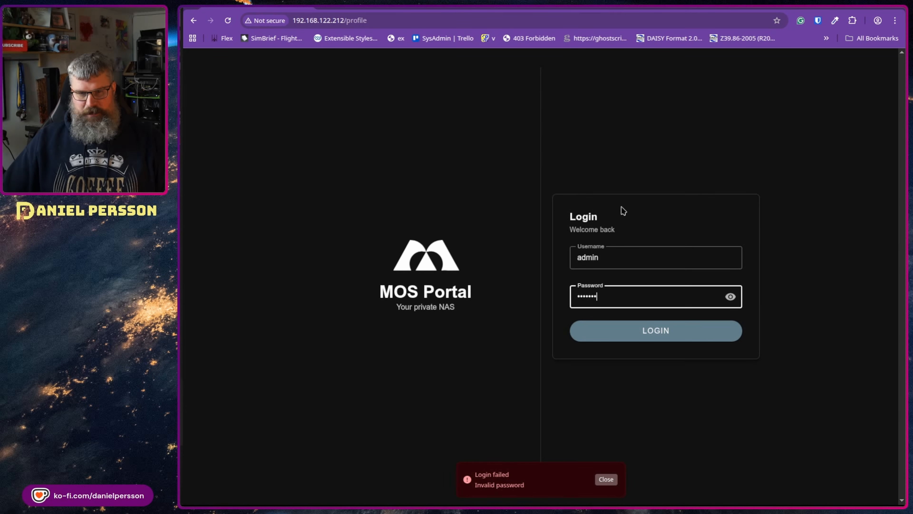
click(731, 297)
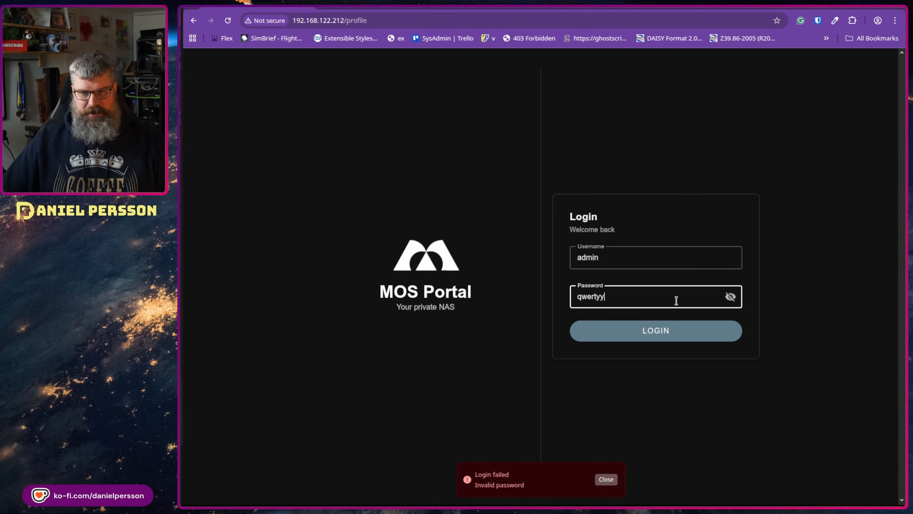
key(BackSpace)
key(Return)
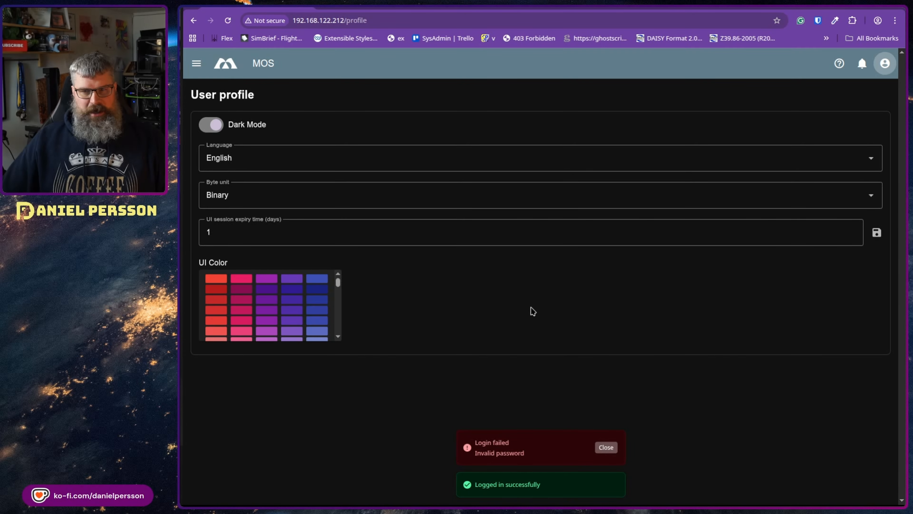
Step: Dismiss the browser's save-login prompt and go to the Dashboard
click(214, 124)
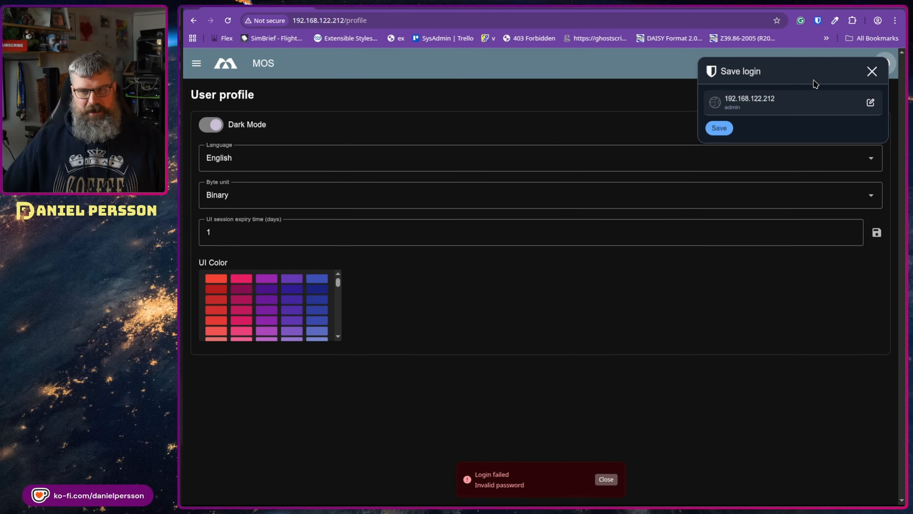
click(871, 73)
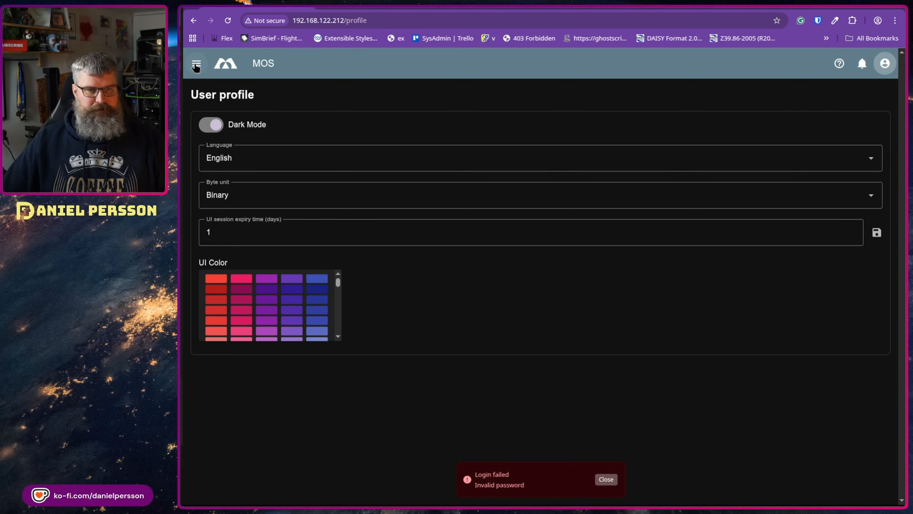
click(203, 66)
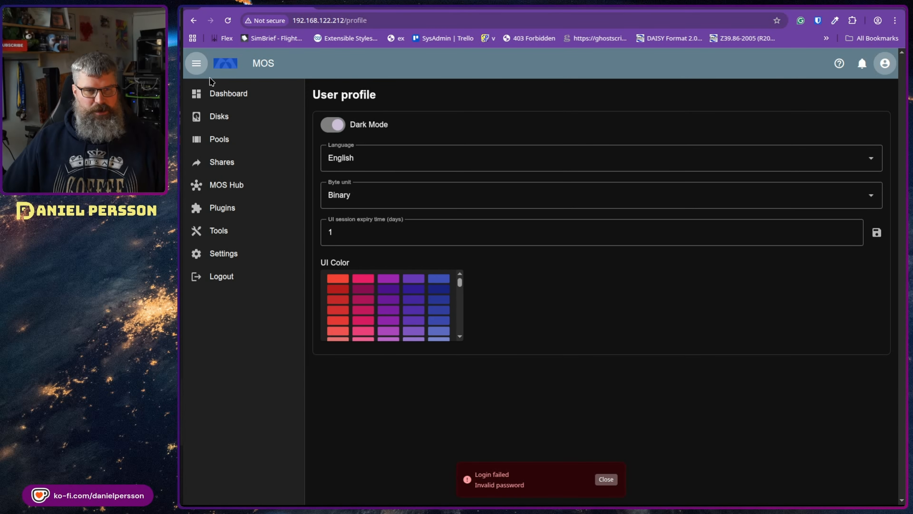
click(213, 95)
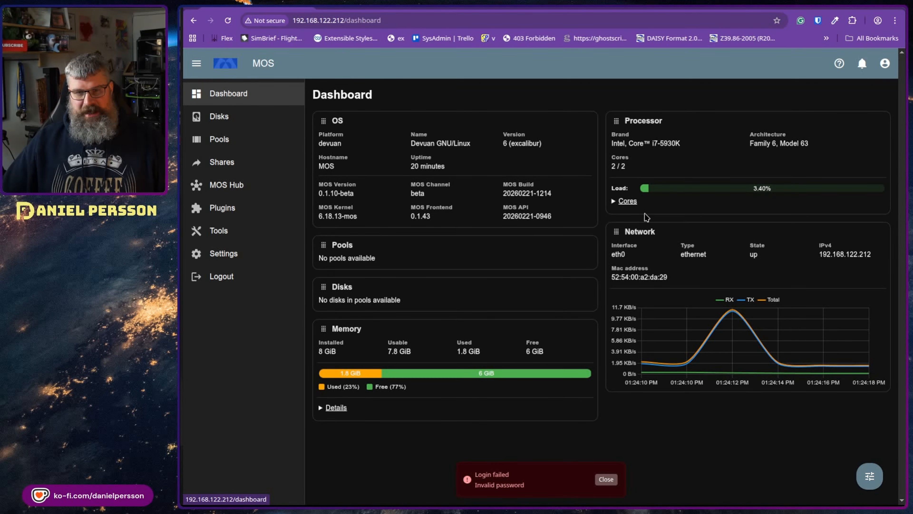
Step: Clear the failed-login notice and open the Disks list showing sda, sdb and sdc
drag(607, 167, 667, 170)
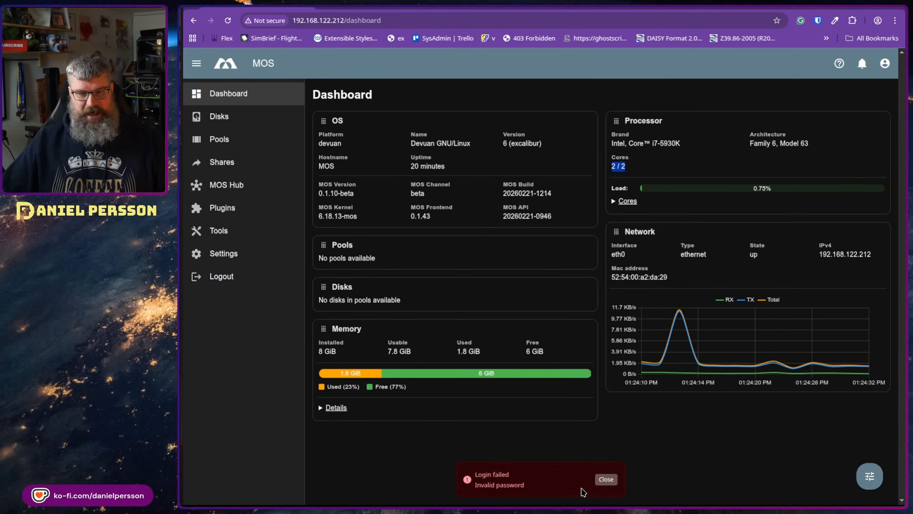
click(600, 482)
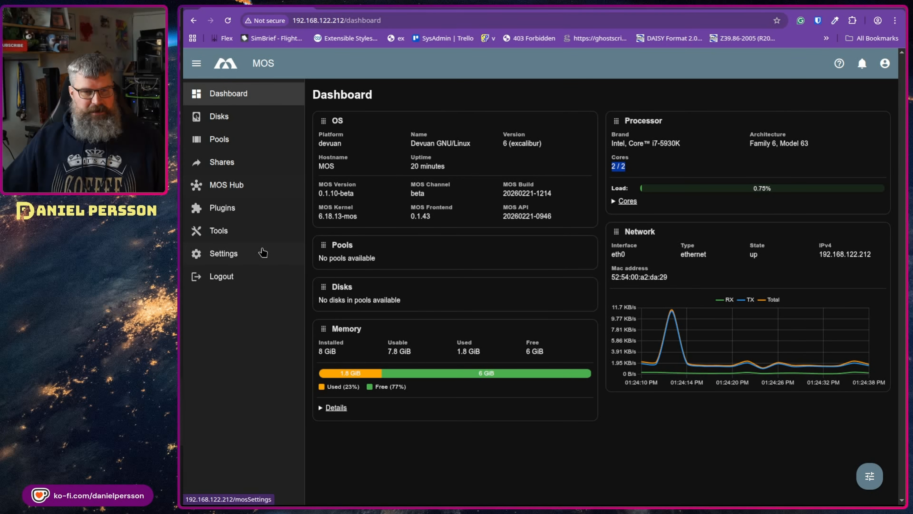
click(219, 119)
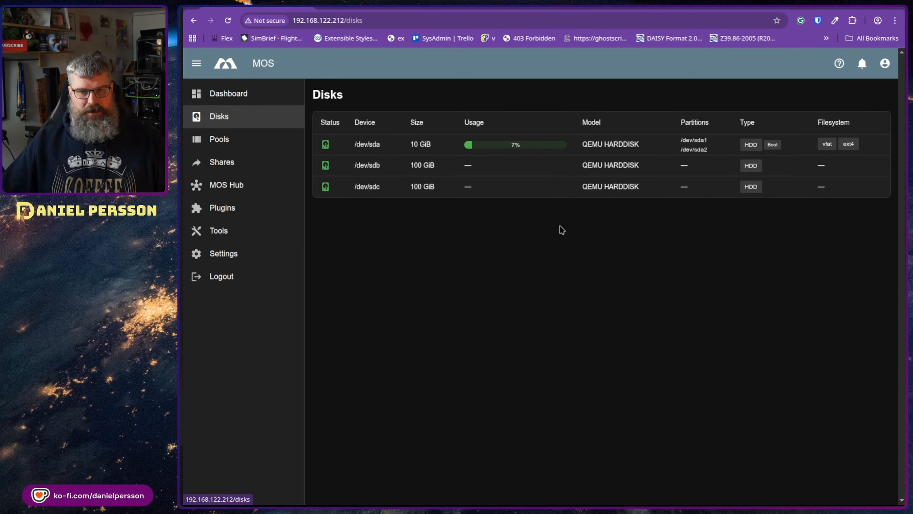
Step: Start a multi-disk pool from sdb with devices /dev/sdb and /dev/sdc
click(229, 138)
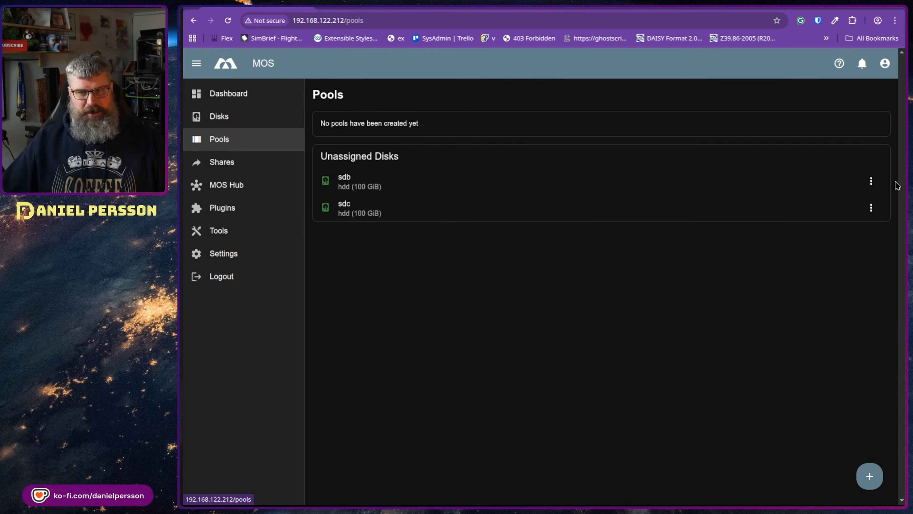
click(872, 181)
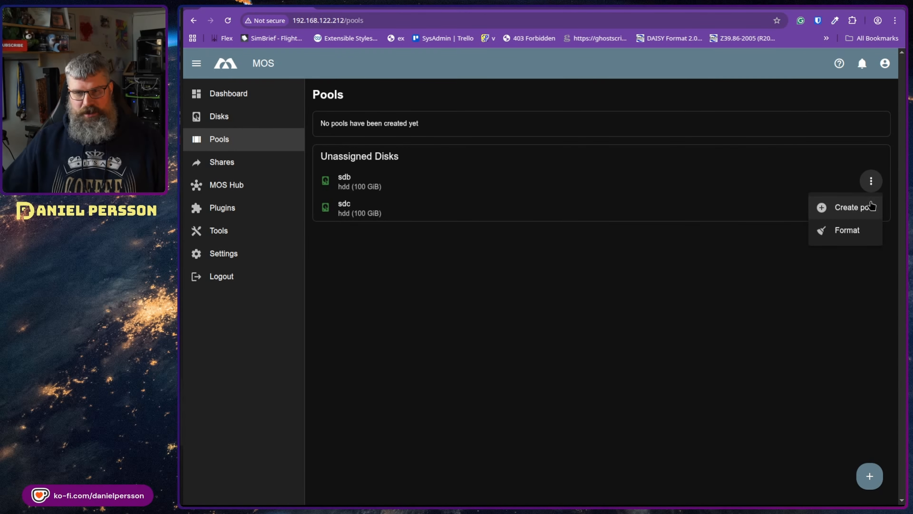
click(866, 207)
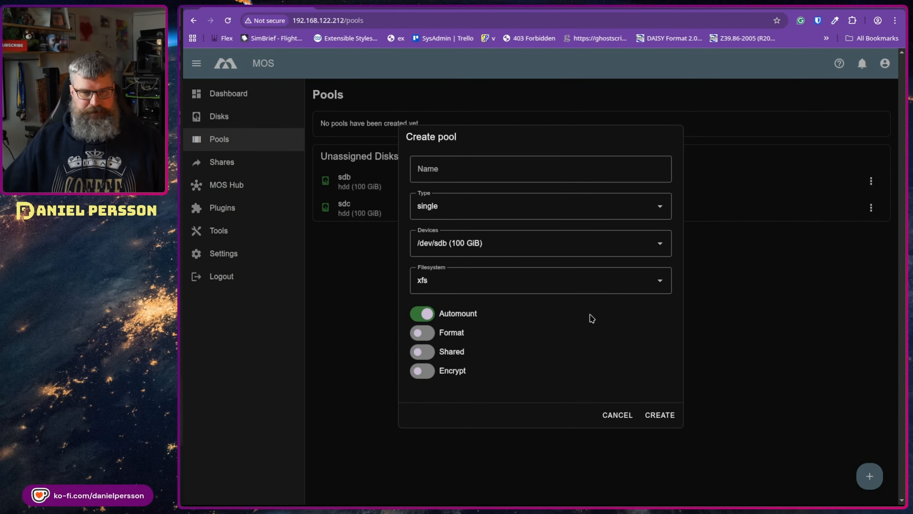
click(590, 212)
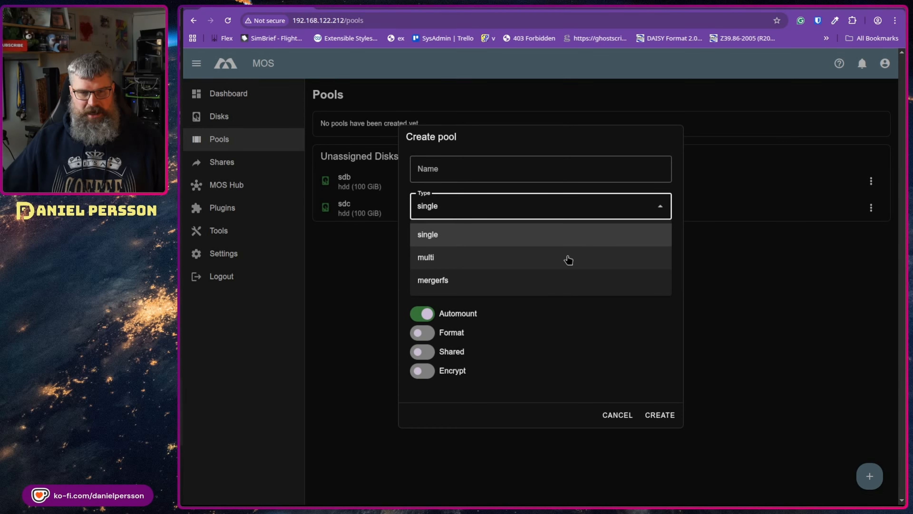
click(541, 265)
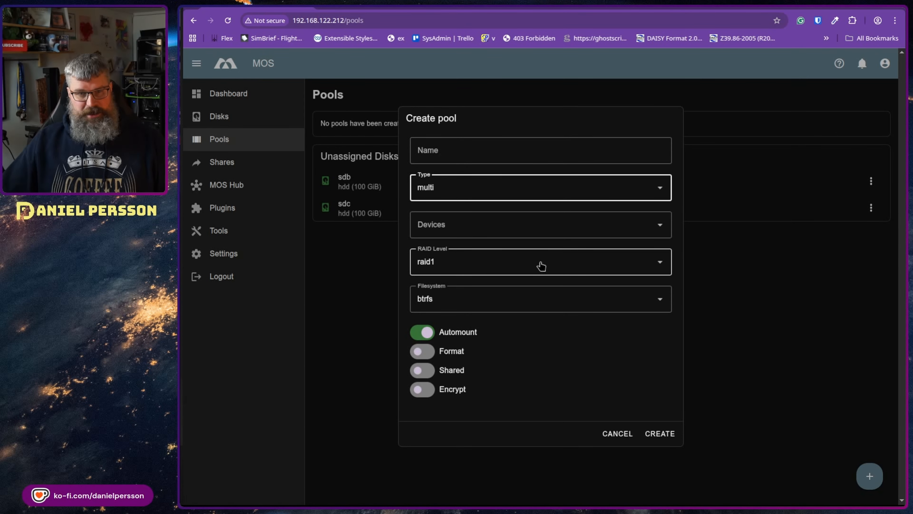
click(662, 218)
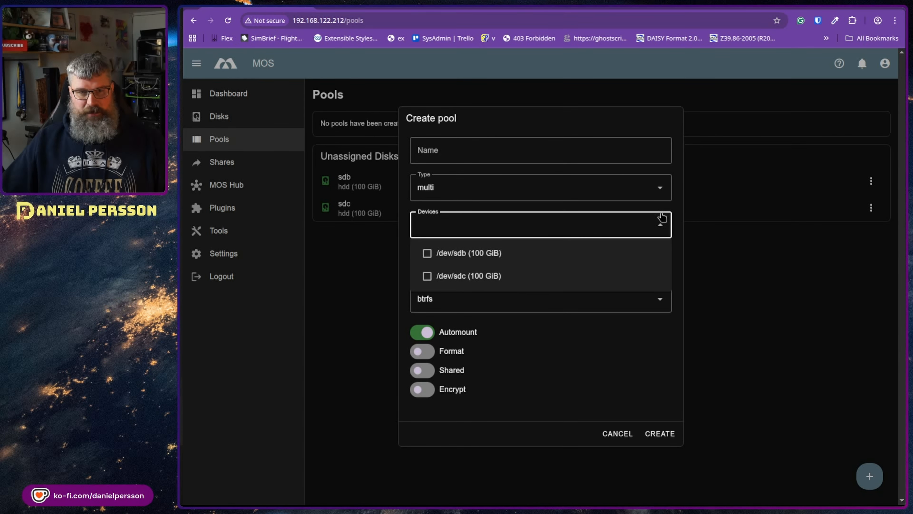
click(432, 256)
click(419, 283)
click(584, 188)
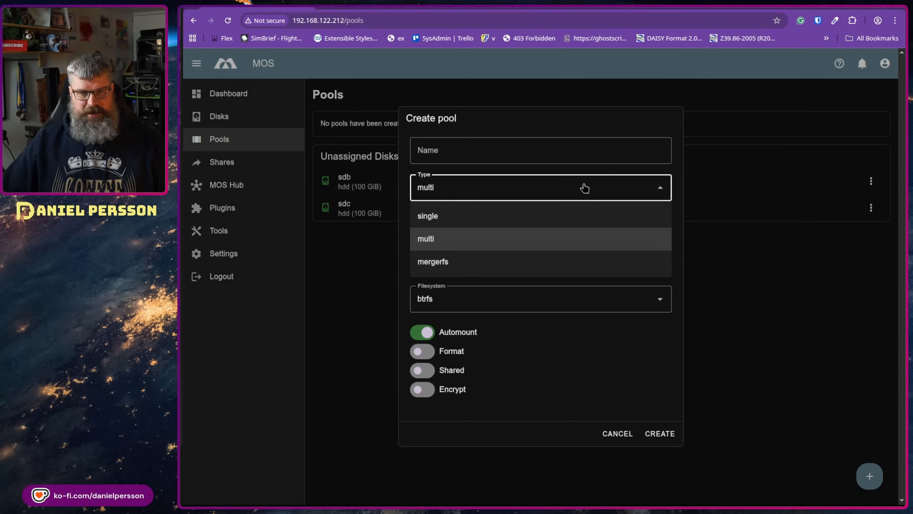
Step: Keep raid1 and btrfs, name the pool 'test', submit, and close the resulting error
click(608, 158)
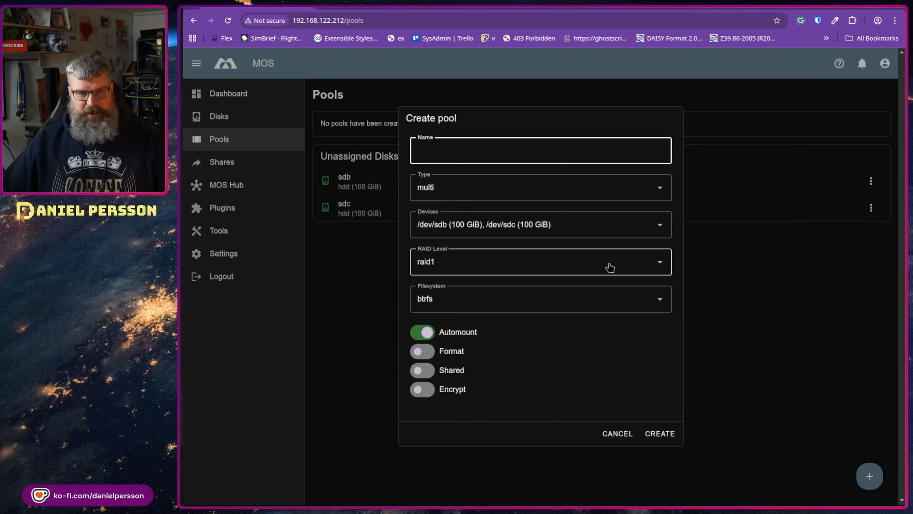
click(622, 266)
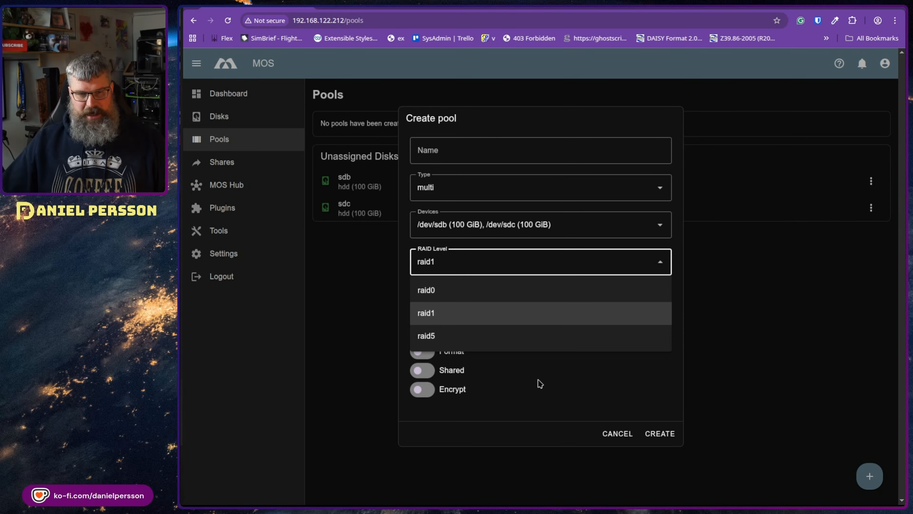
click(539, 365)
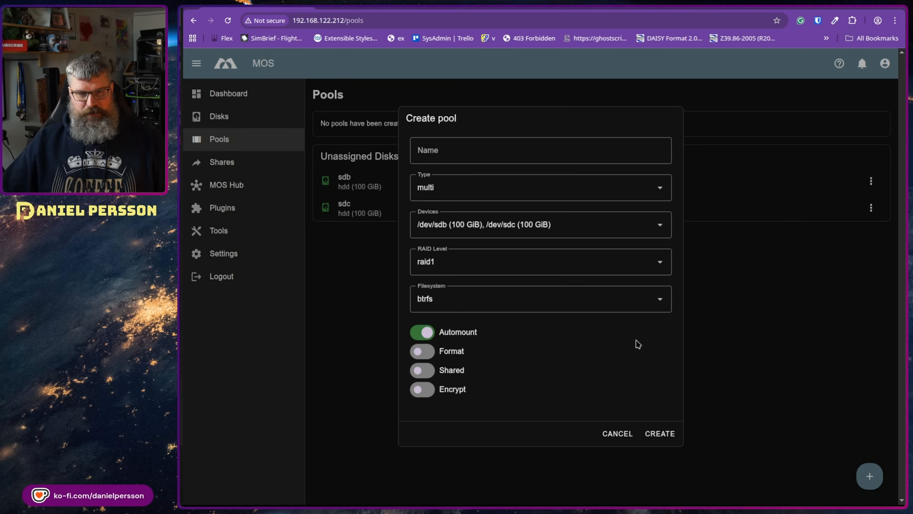
click(664, 305)
click(555, 386)
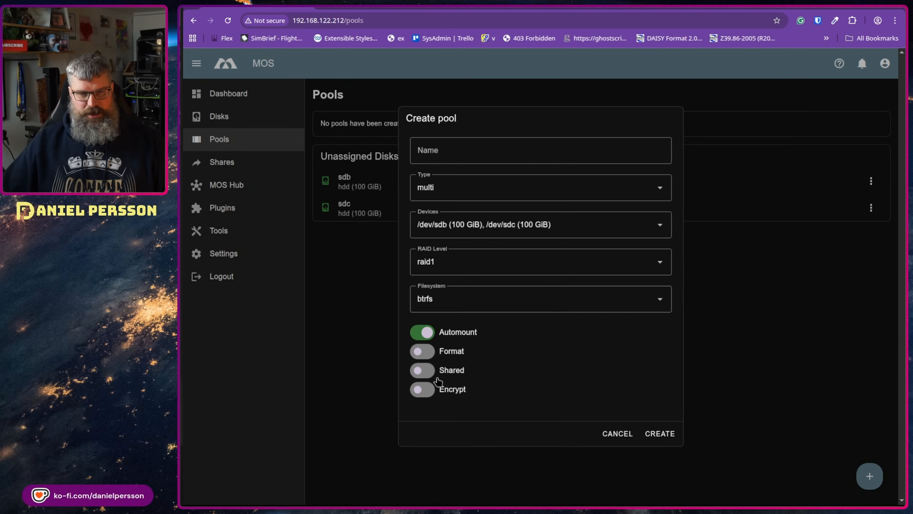
click(481, 153)
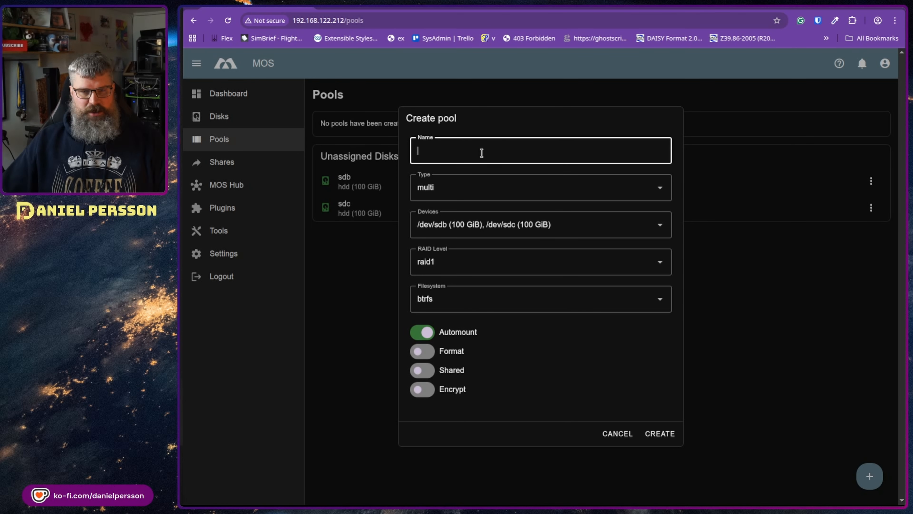
text(test)
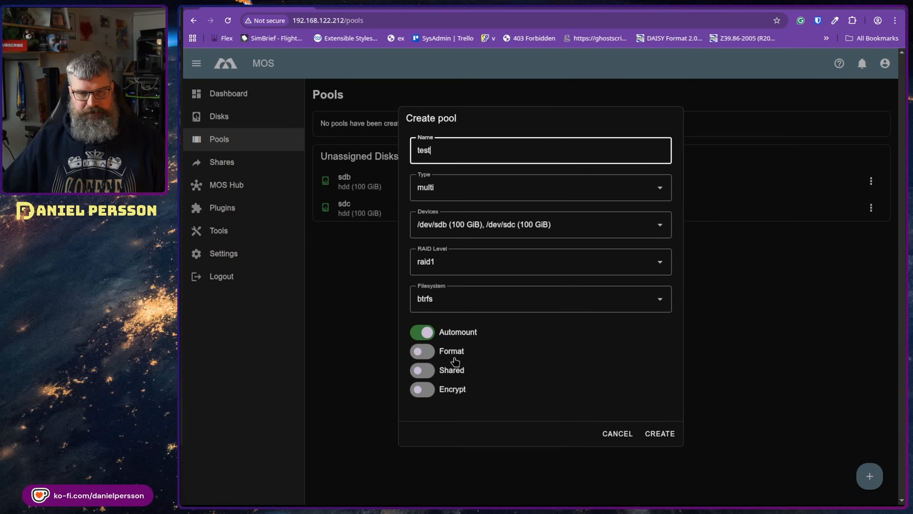
click(655, 432)
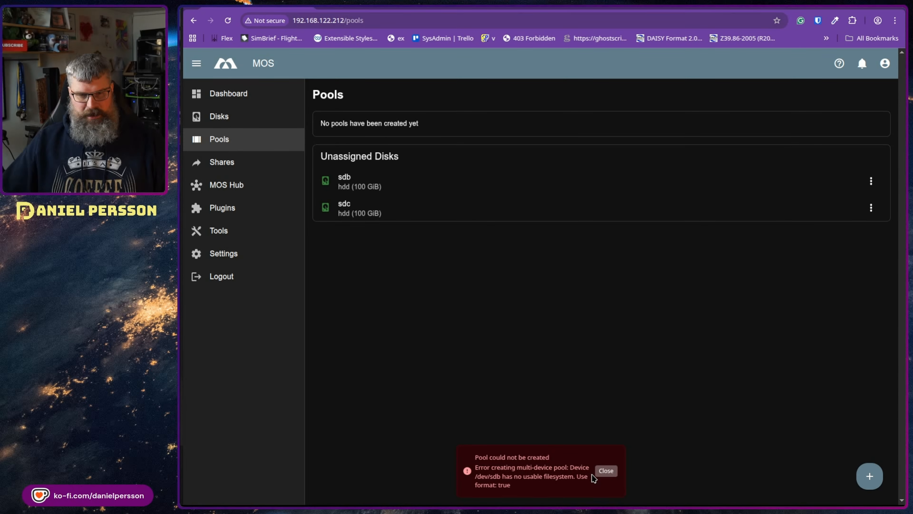
click(607, 470)
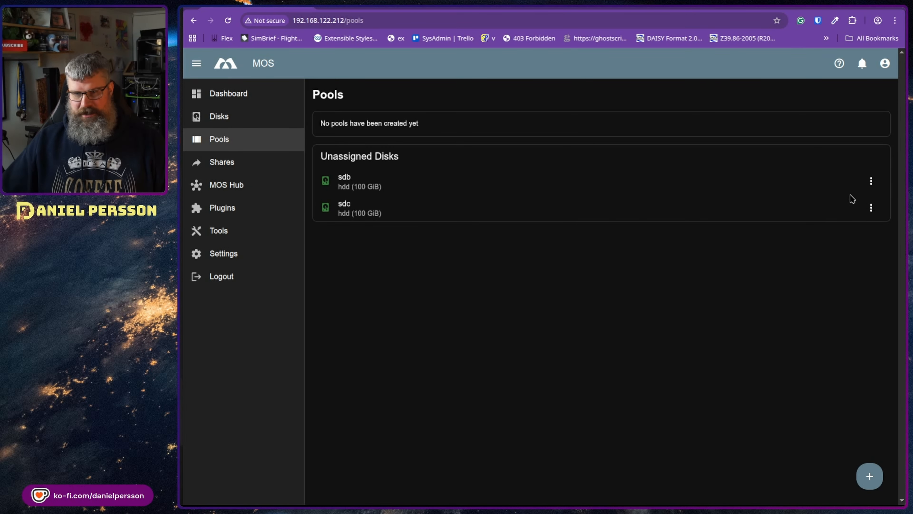
Step: Format disk sdb with the chosen filesystem
click(871, 181)
click(841, 240)
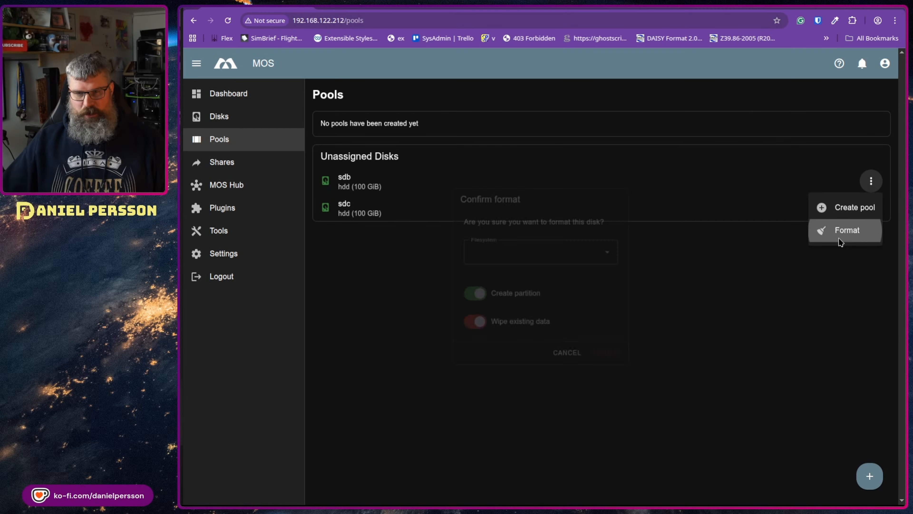
click(617, 265)
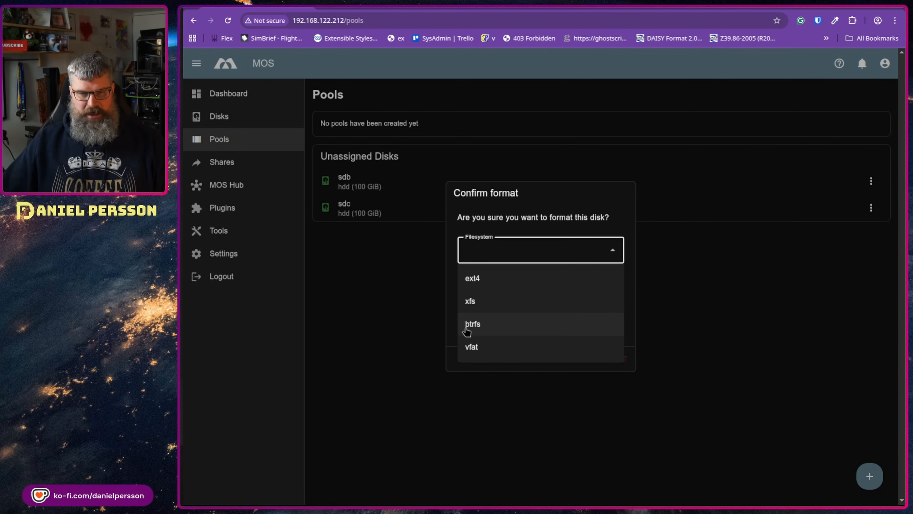
click(468, 301)
click(615, 356)
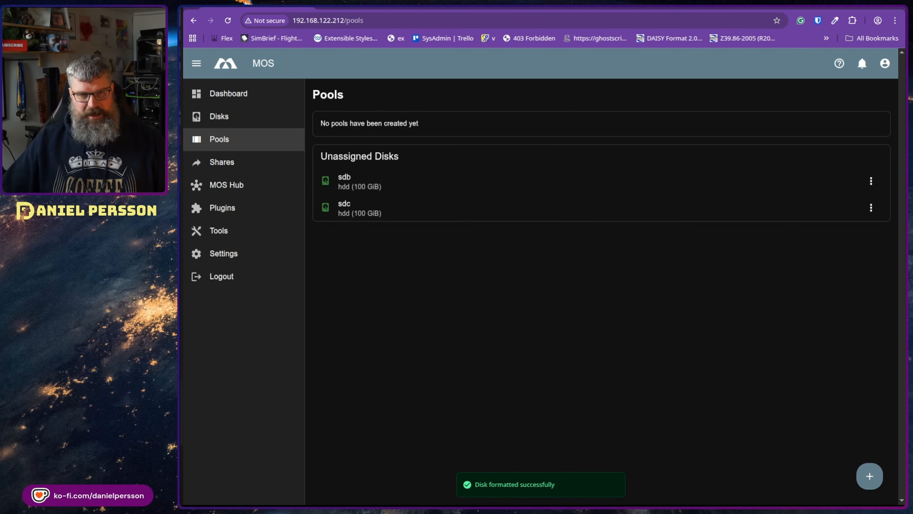
Step: Format disk sdc with the chosen filesystem as well
click(871, 207)
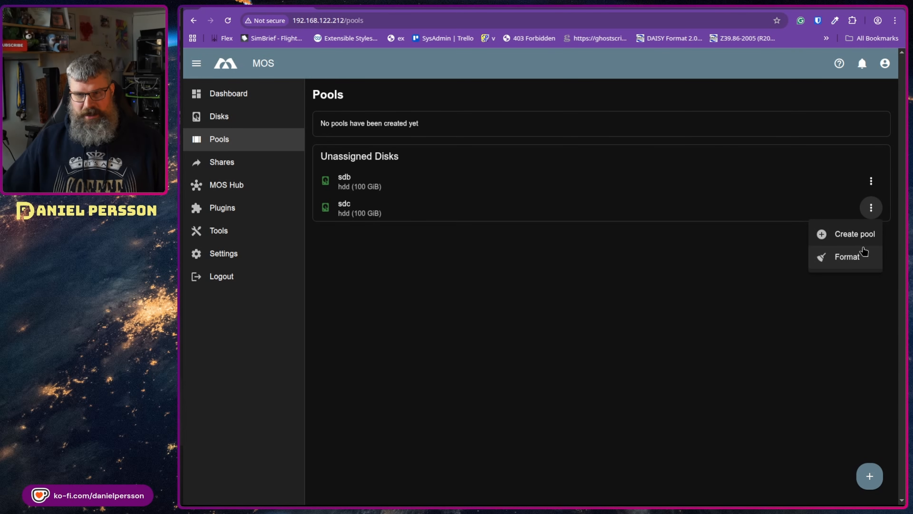
click(856, 254)
click(610, 249)
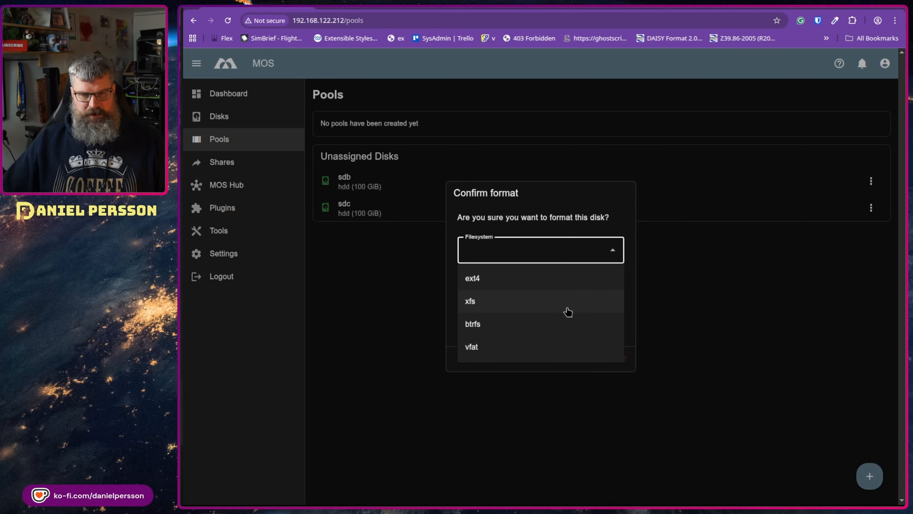
click(543, 299)
click(622, 358)
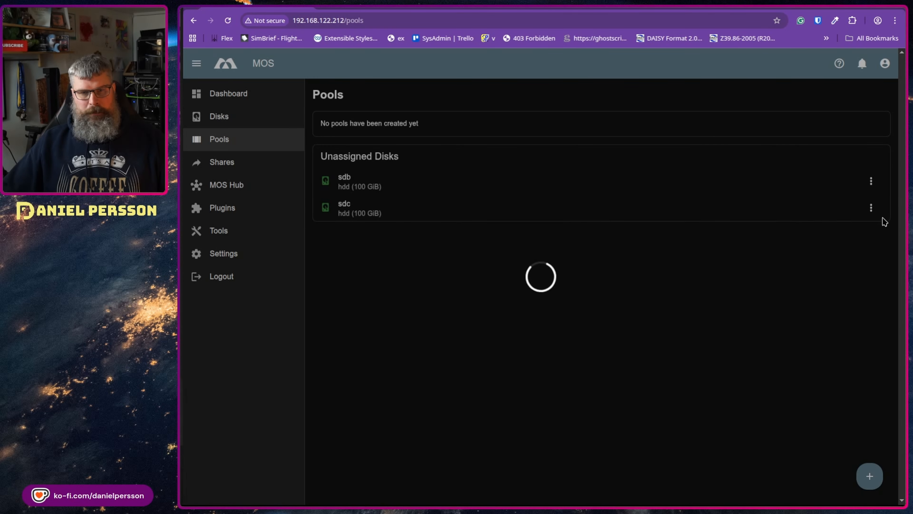
click(871, 180)
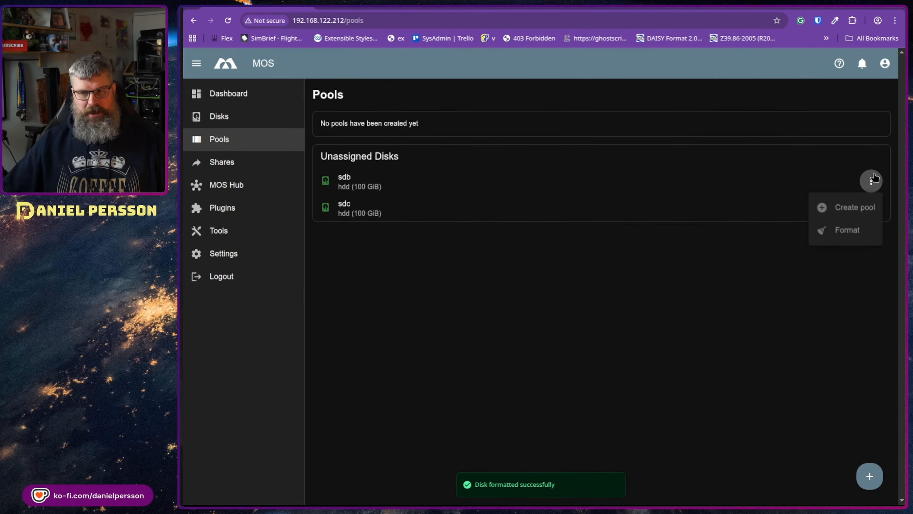
Step: From sdb, create a raid1 btrfs pool named 'test' that also includes /dev/sdc
click(848, 214)
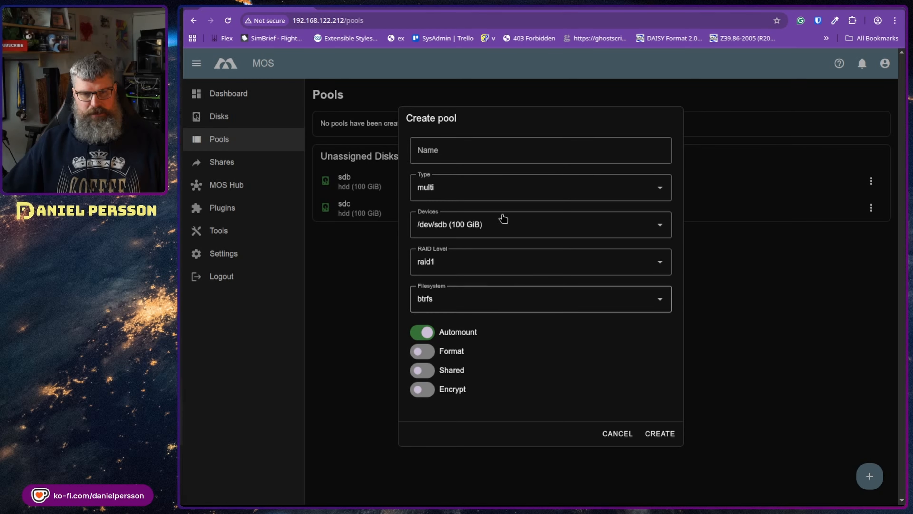
click(654, 227)
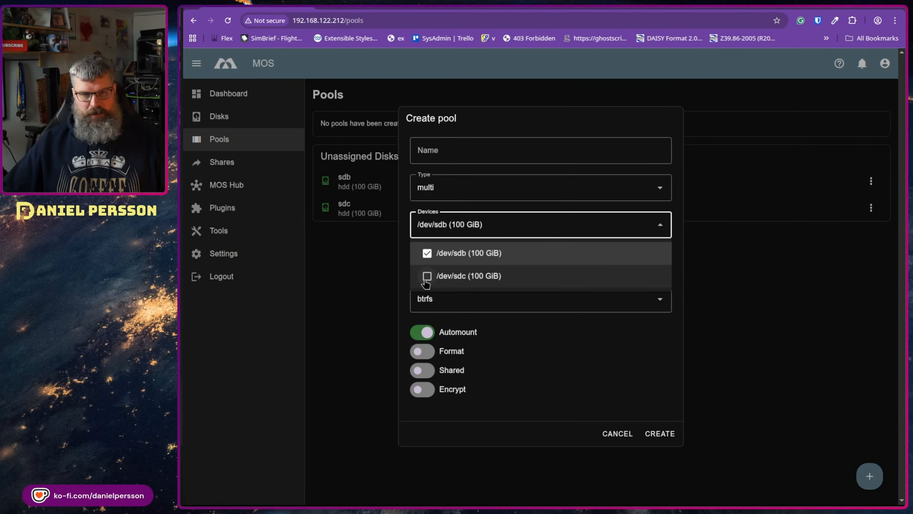
click(427, 279)
click(478, 309)
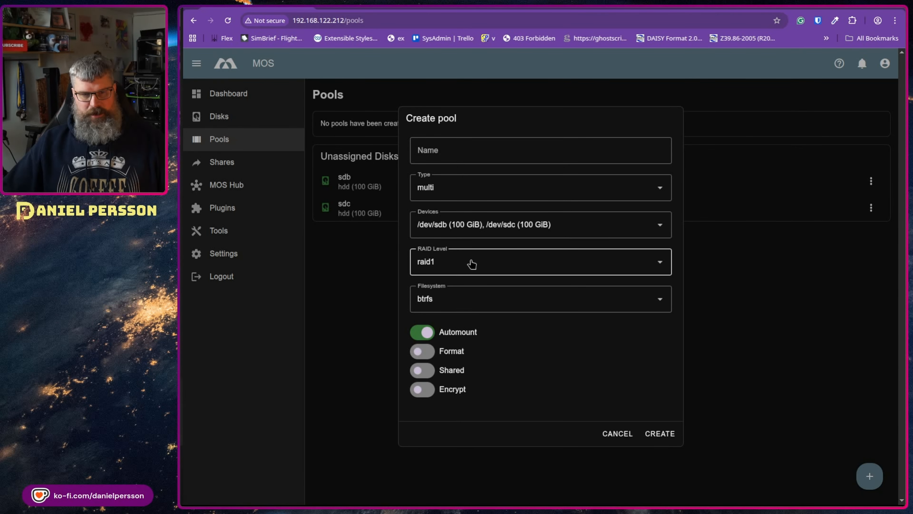
click(470, 152)
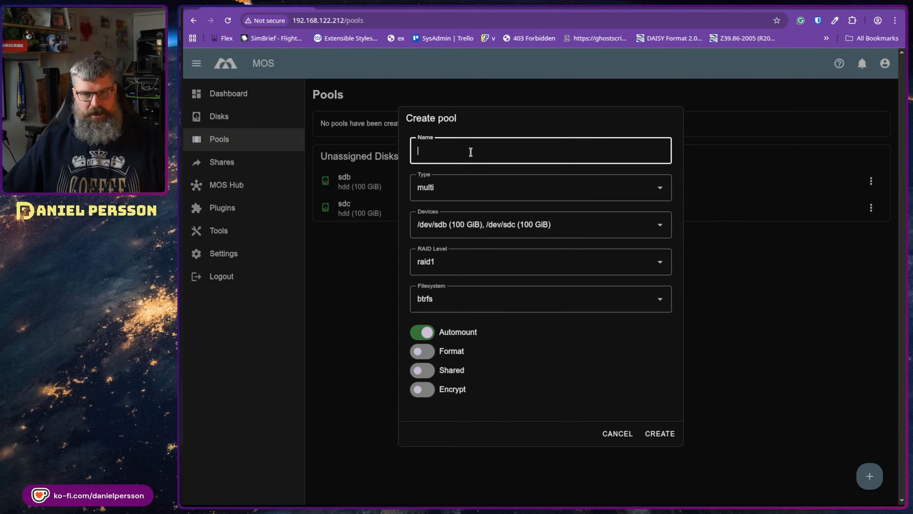
text(tres)
key(BackSpace)
key(BackSpace)
key(BackSpace)
text(test)
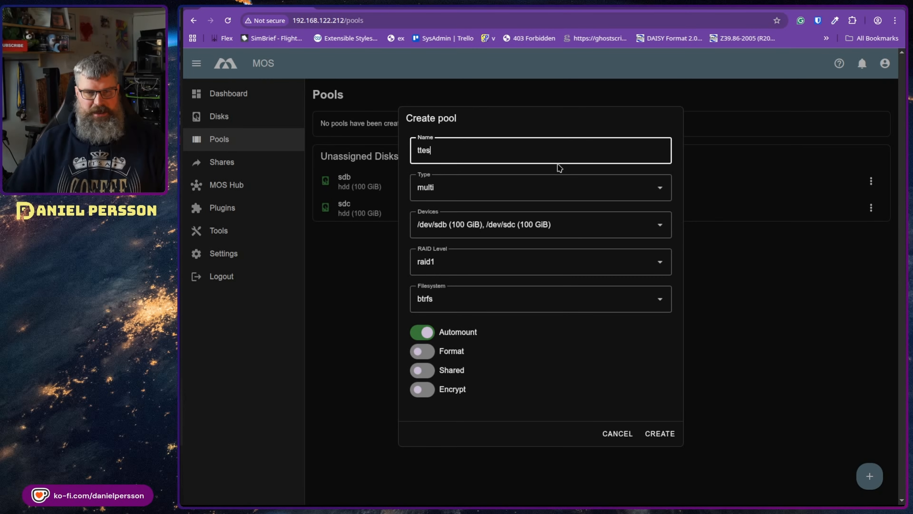
key(BackSpace)
key(BackSpace)
key(BackSpace)
key(BackSpace)
text(est)
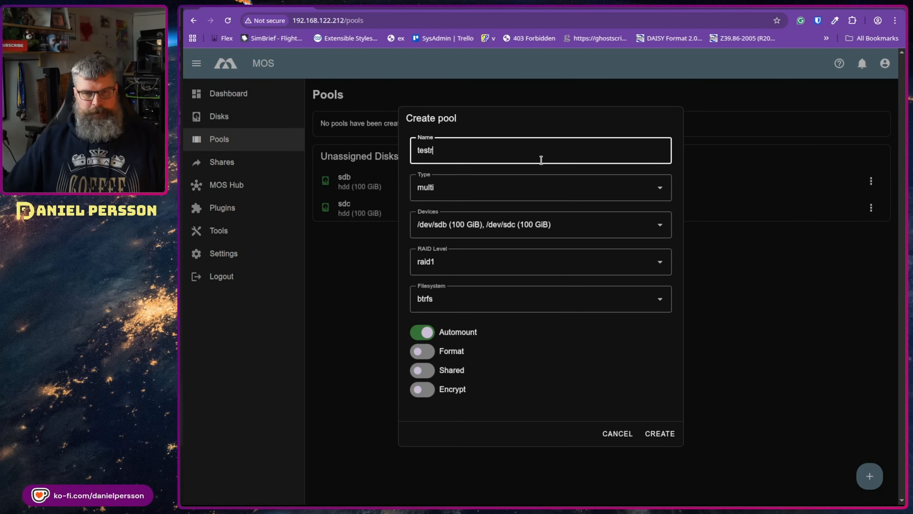
click(648, 433)
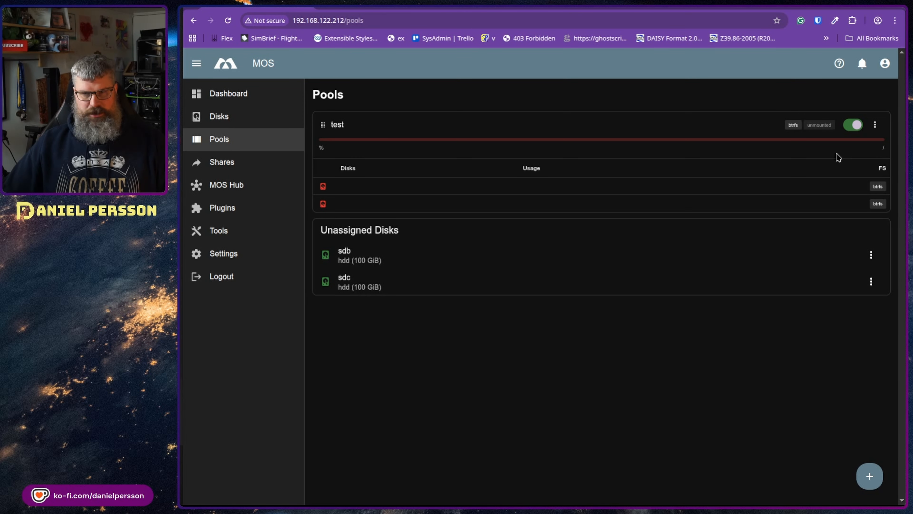
Step: Mount the test pool at /mnt/test and check its 1.9 GiB of 99.9 GiB usage
click(875, 124)
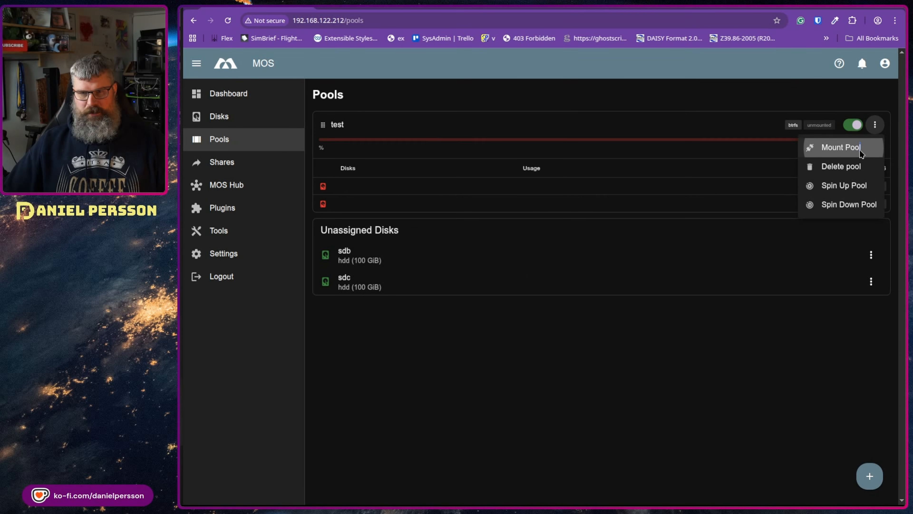
click(838, 147)
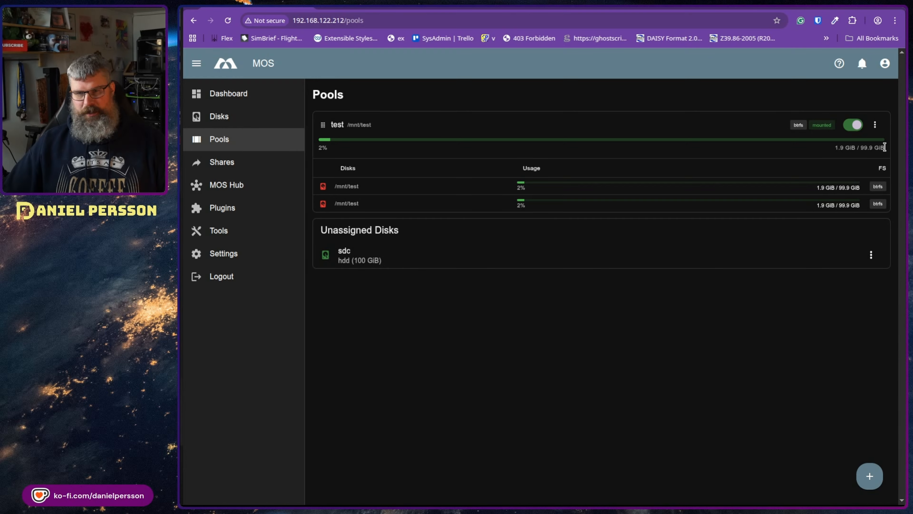
drag(893, 157, 788, 151)
click(785, 153)
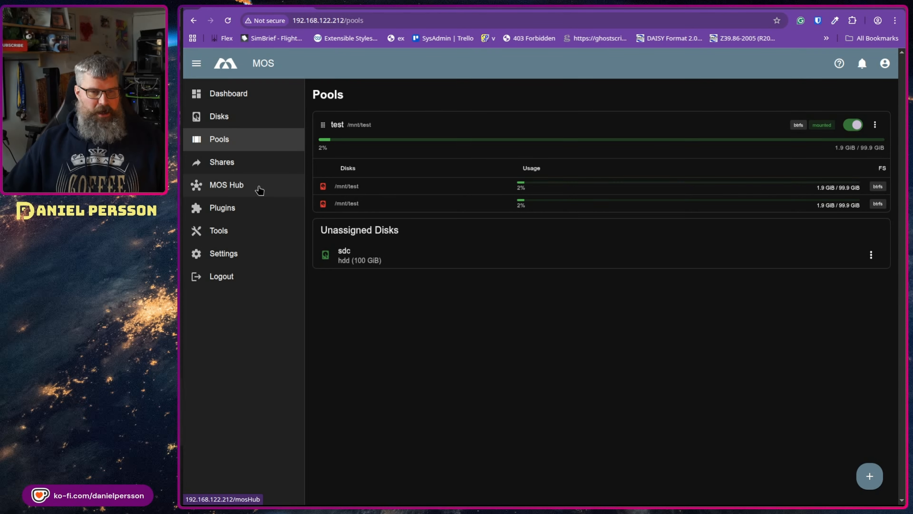
Step: Begin an SMB share on the Shares page with pool 'test' and share name 'test'
click(262, 197)
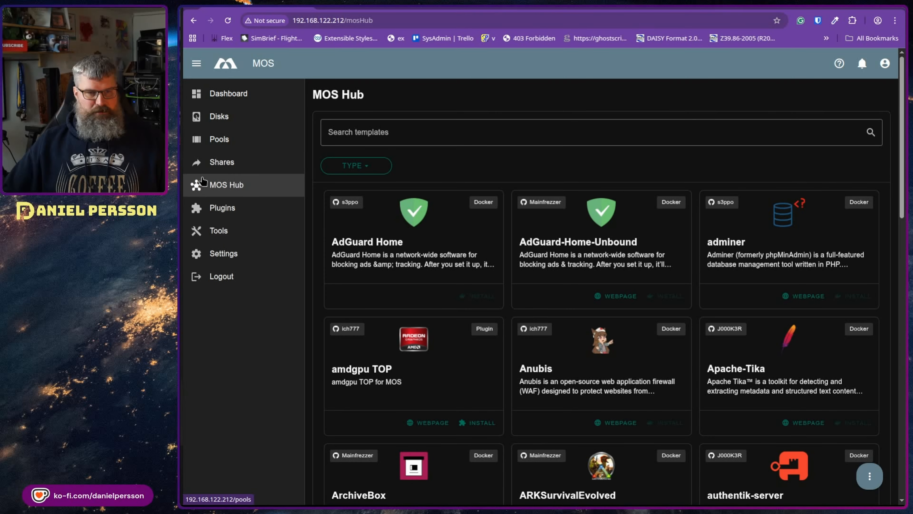
click(229, 171)
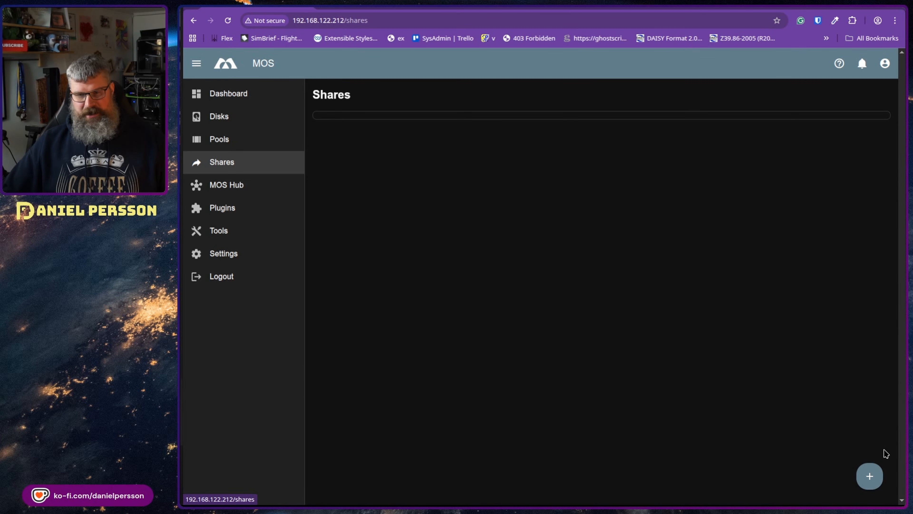
click(874, 473)
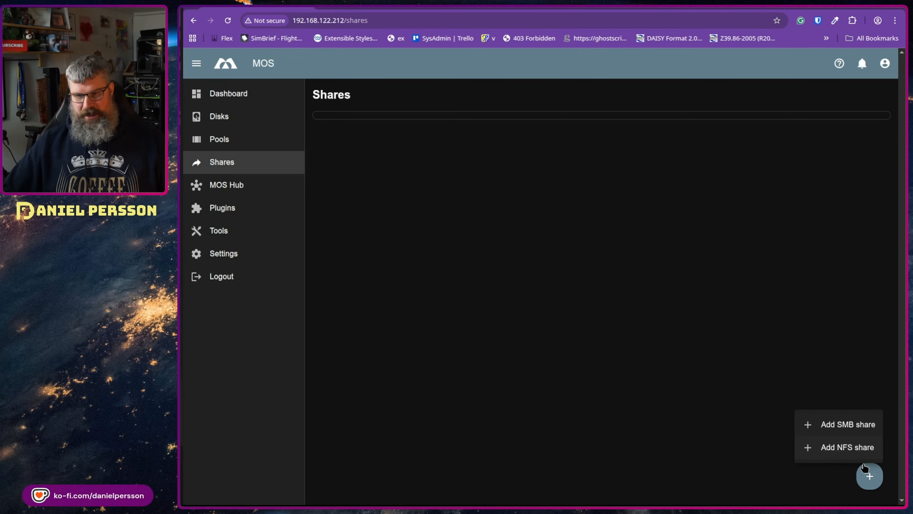
click(854, 426)
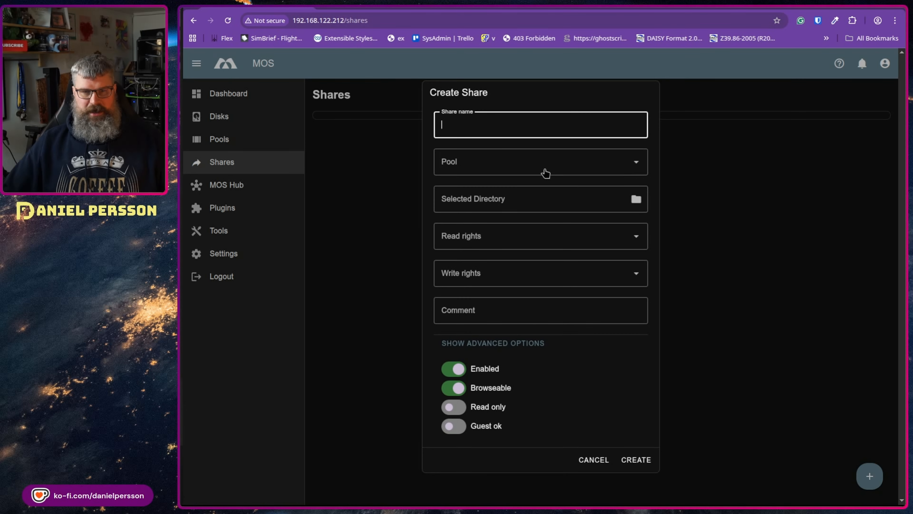
click(512, 158)
click(503, 201)
click(592, 202)
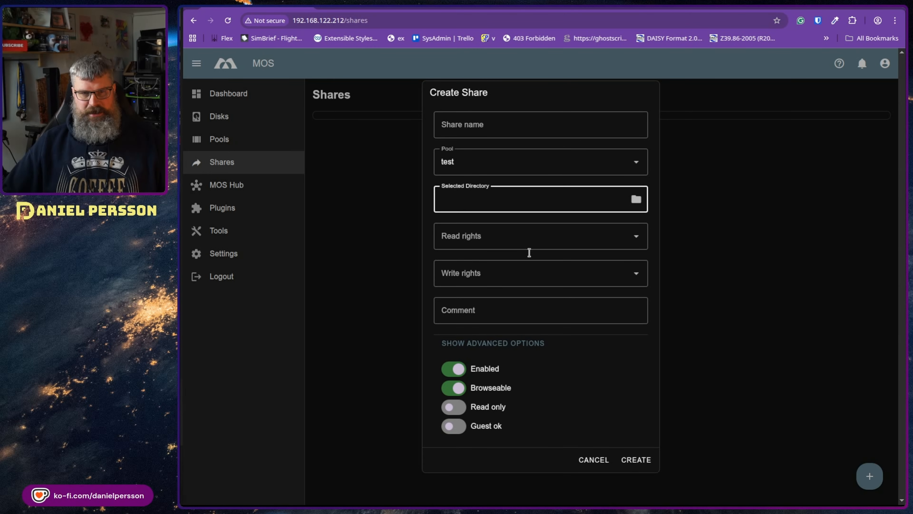
click(527, 122)
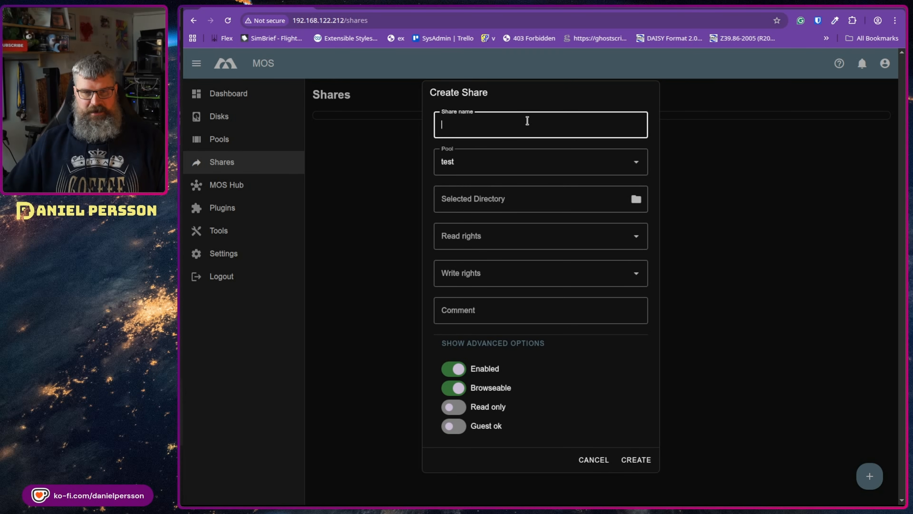
text(test)
click(626, 201)
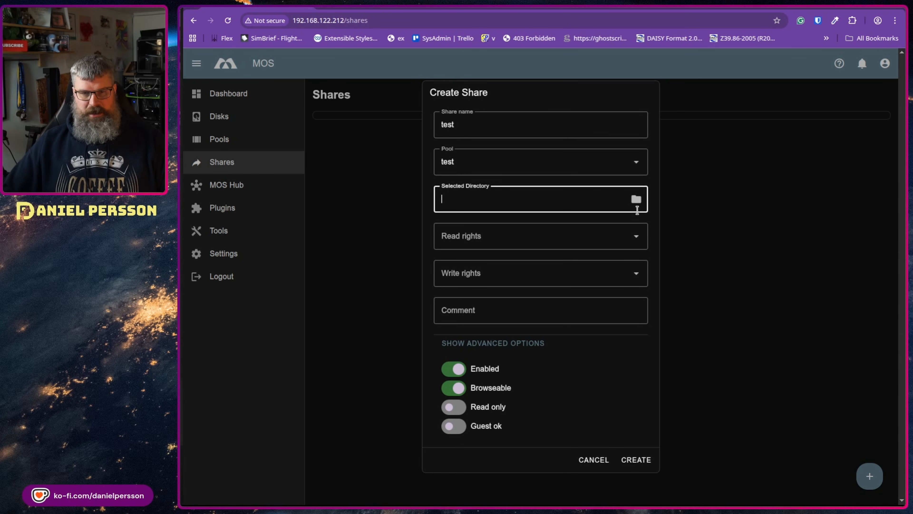
Step: Browse the share's directory picker up to the folder list and into the test folder
click(636, 201)
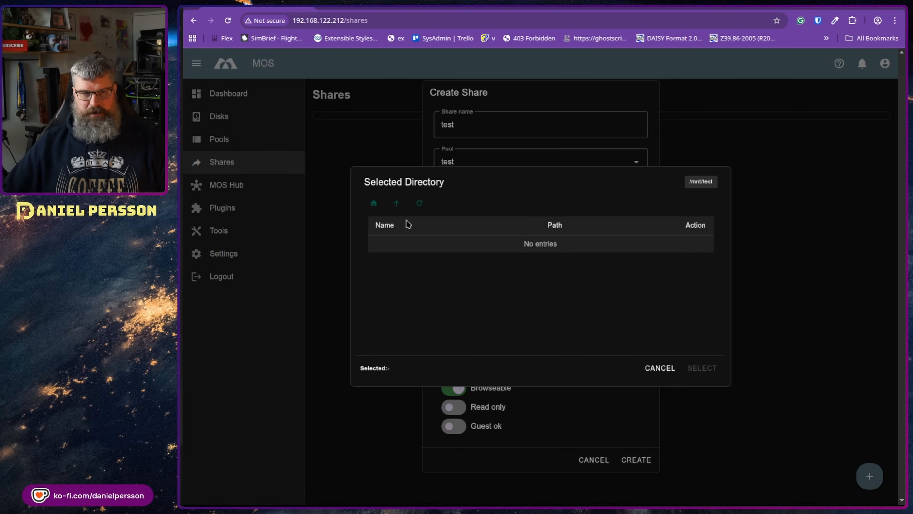
click(397, 204)
click(419, 246)
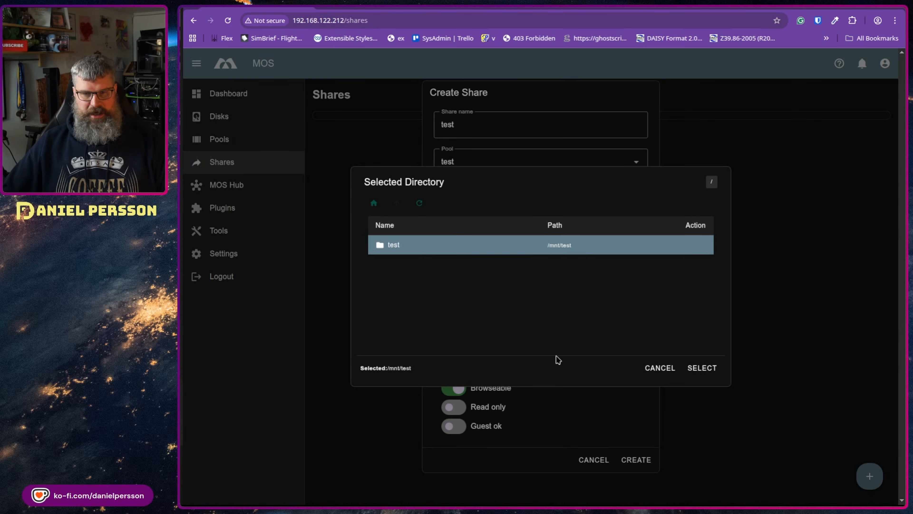
double_click(522, 250)
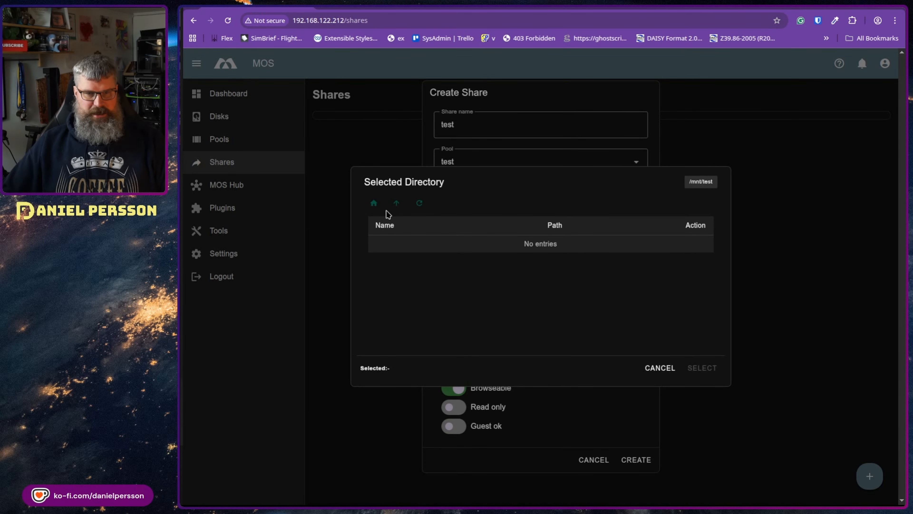
right_click(454, 295)
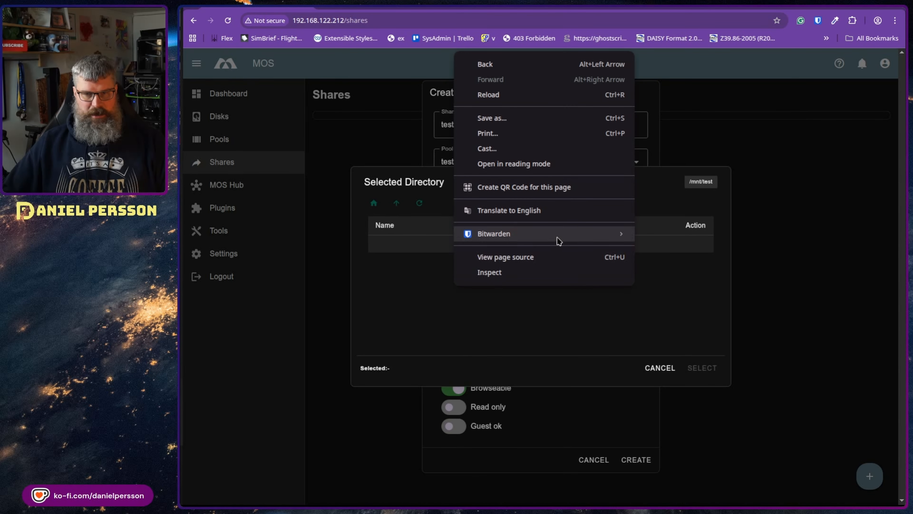
click(683, 267)
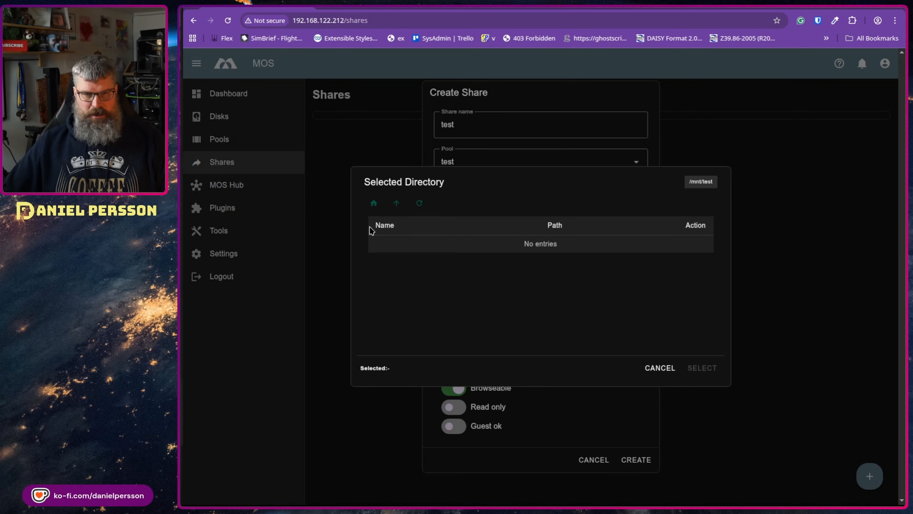
Step: Return to the top-level folder list, pick the test folder, and confirm /mnt/test
click(374, 211)
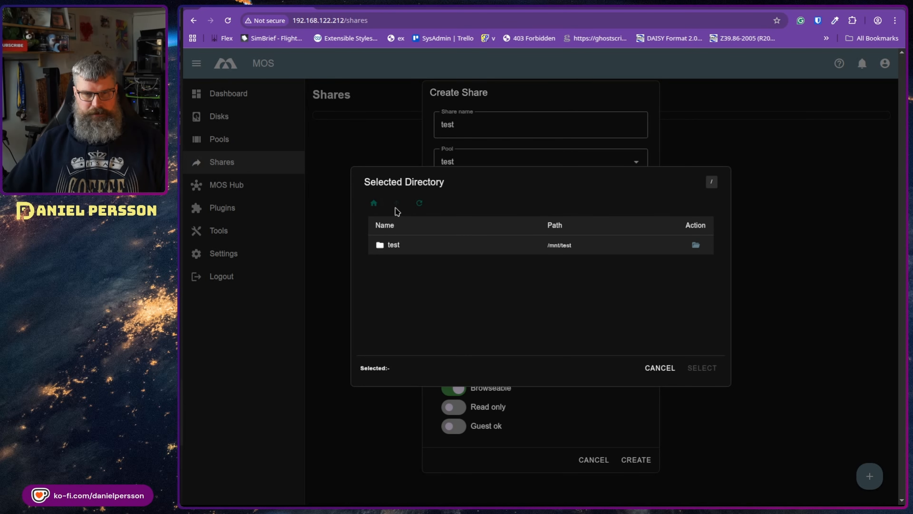
click(394, 245)
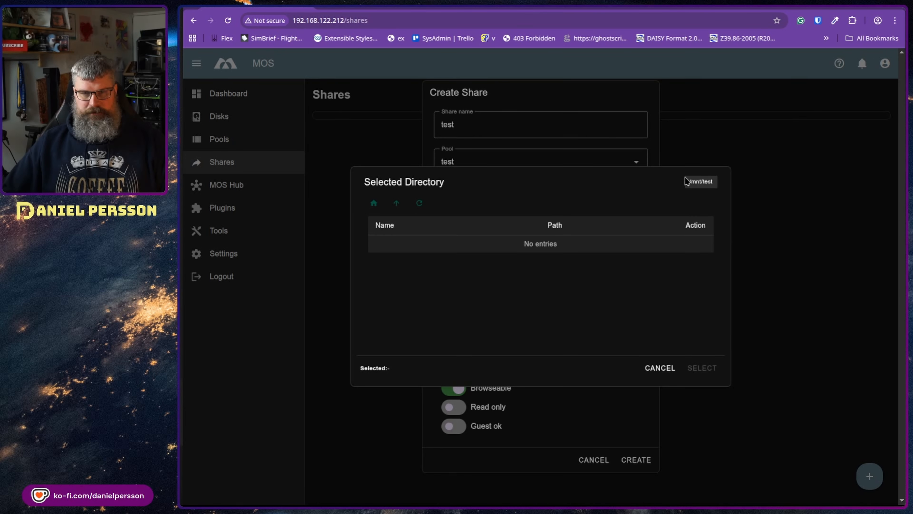
right_click(512, 241)
click(438, 254)
right_click(475, 252)
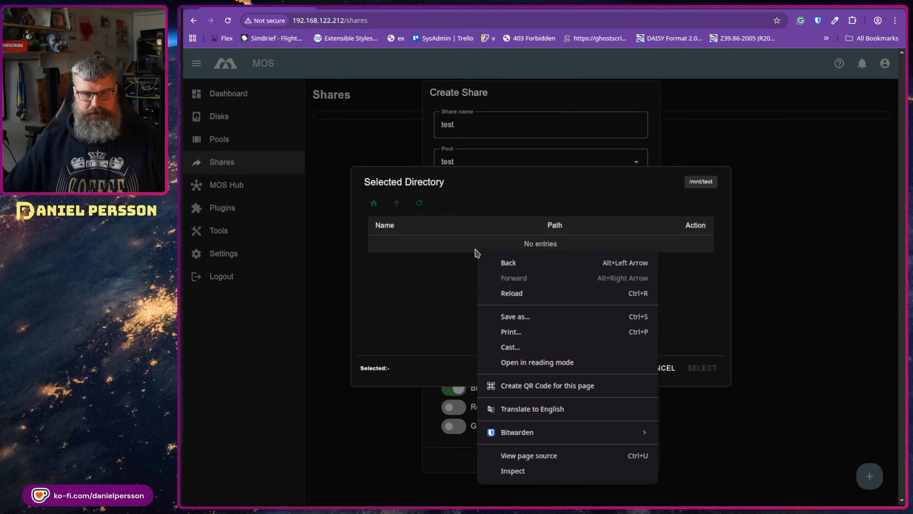
click(400, 252)
click(376, 205)
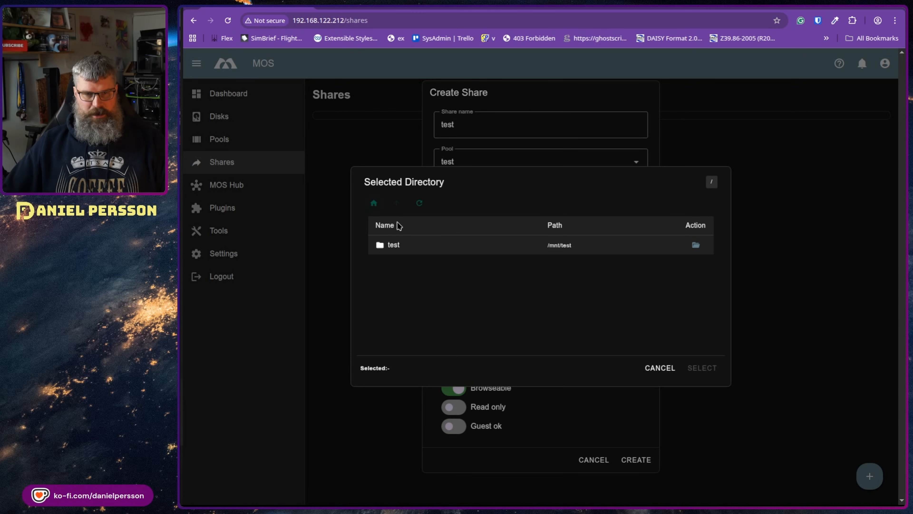
click(397, 245)
click(702, 368)
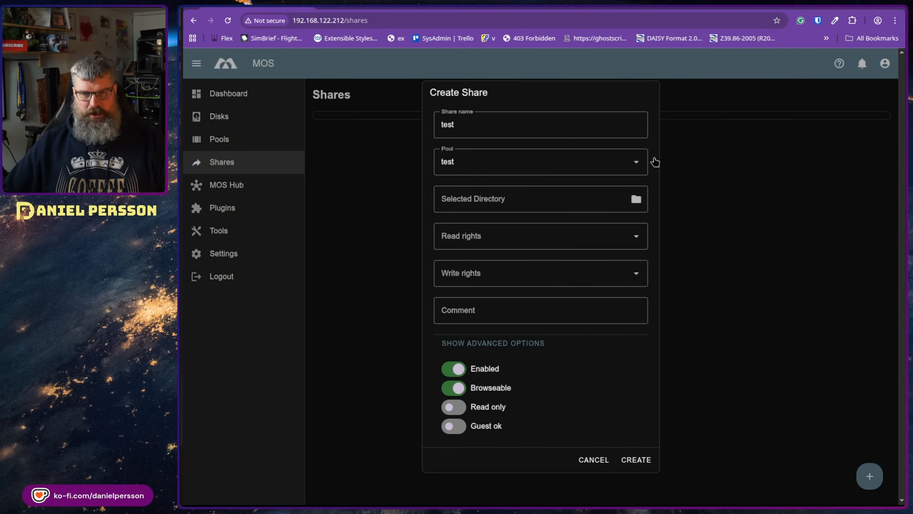
Step: Create share 'test', delete it again with confirmation, then go to MOS Hub
click(638, 460)
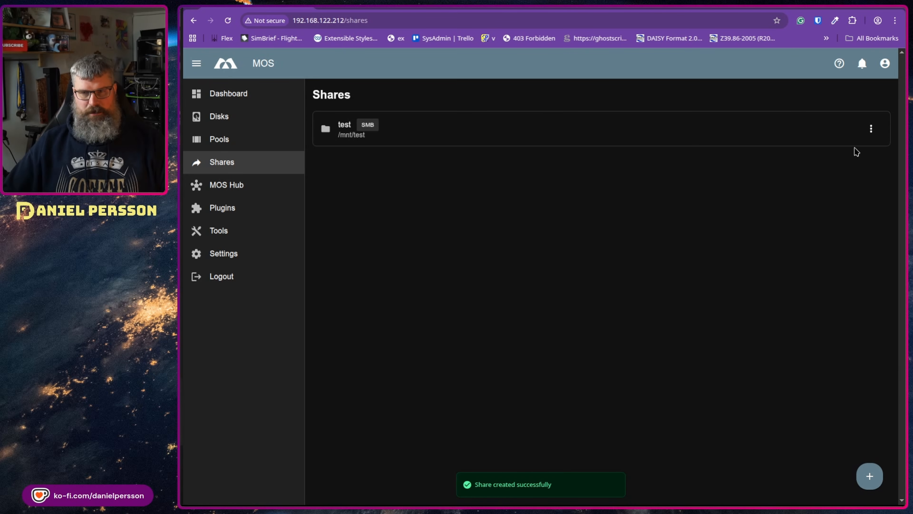
click(871, 130)
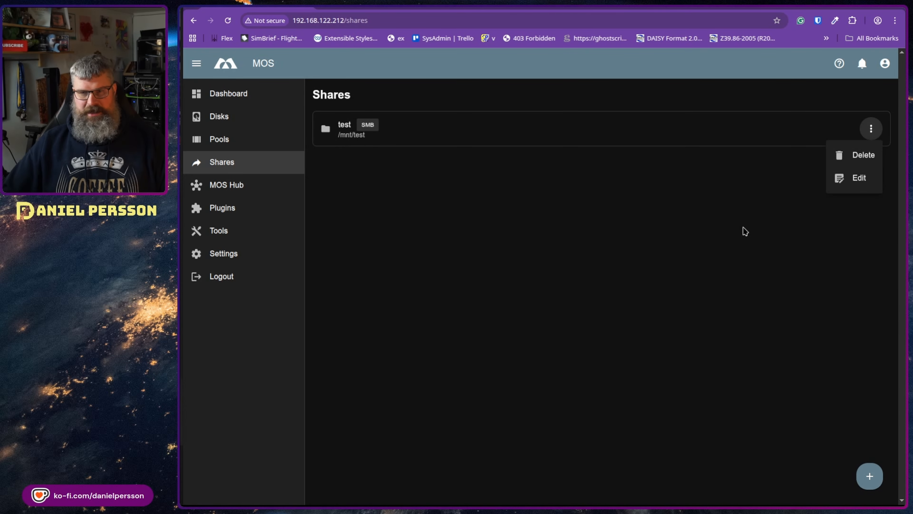
click(858, 158)
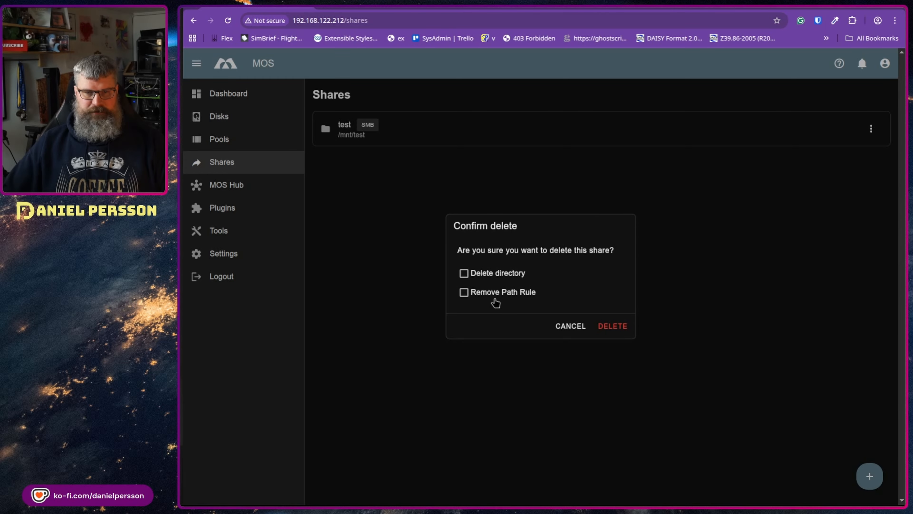
click(627, 327)
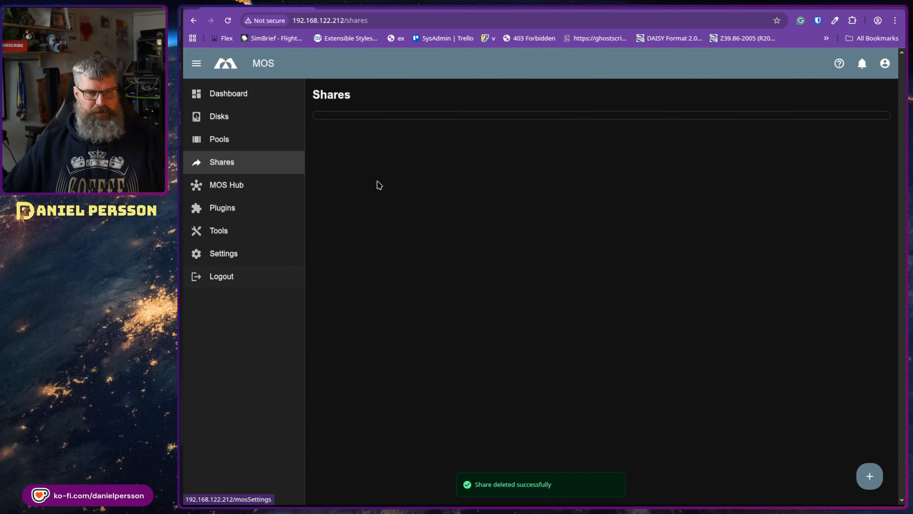
click(265, 186)
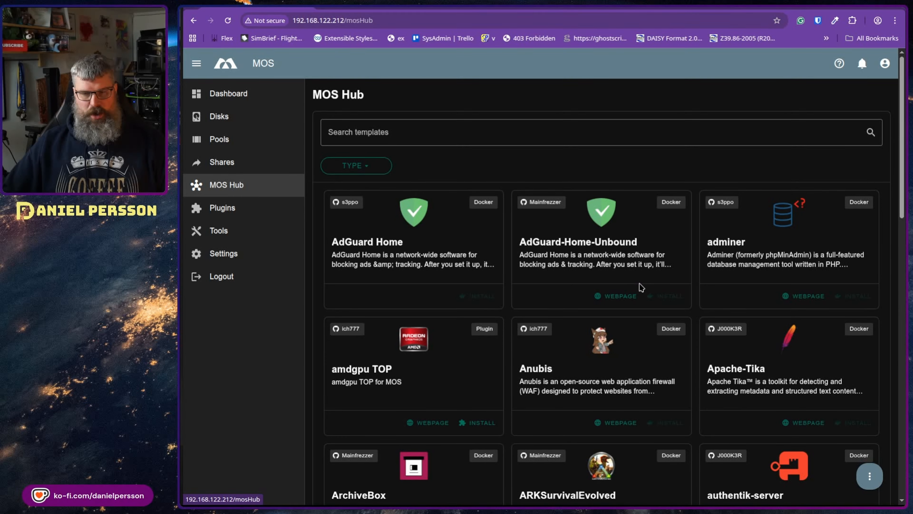
Step: Review the hub's template repositories list and close it without changes
click(869, 476)
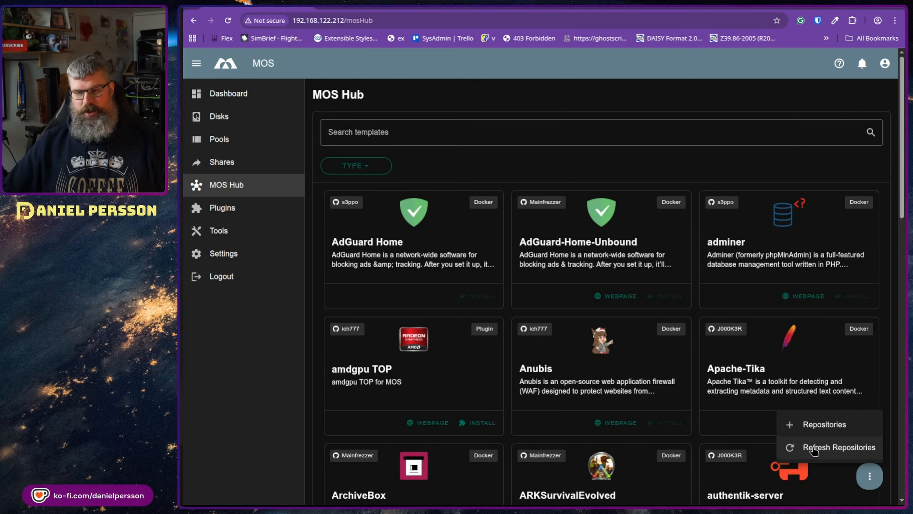
click(819, 434)
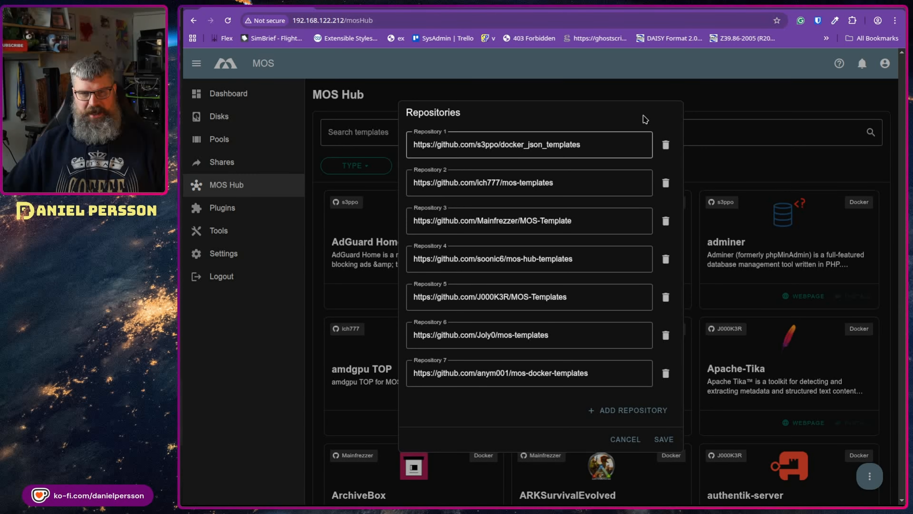
click(633, 439)
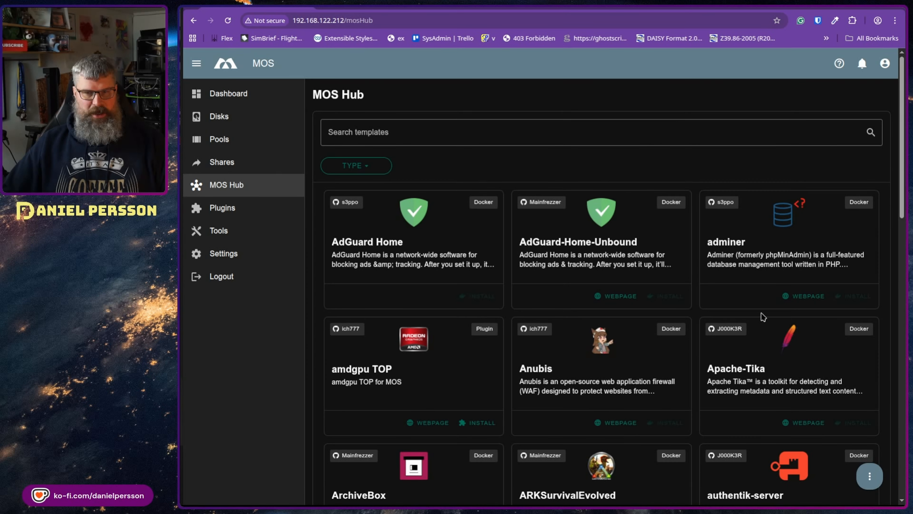
Step: Move to page 2 of the MOS Hub templates, where DVB Drivers is listed
scroll(688, 282, down, 1)
scroll(688, 282, down, 20)
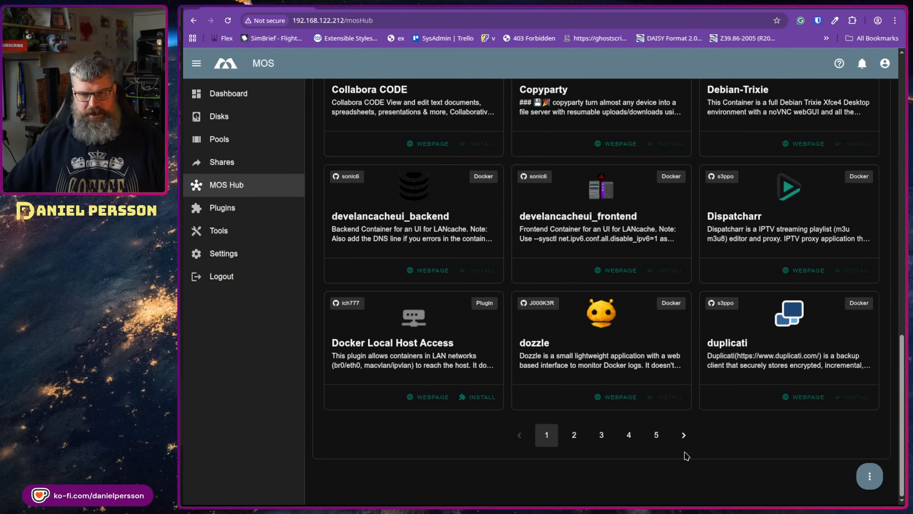
click(684, 435)
scroll(511, 303, up, 10)
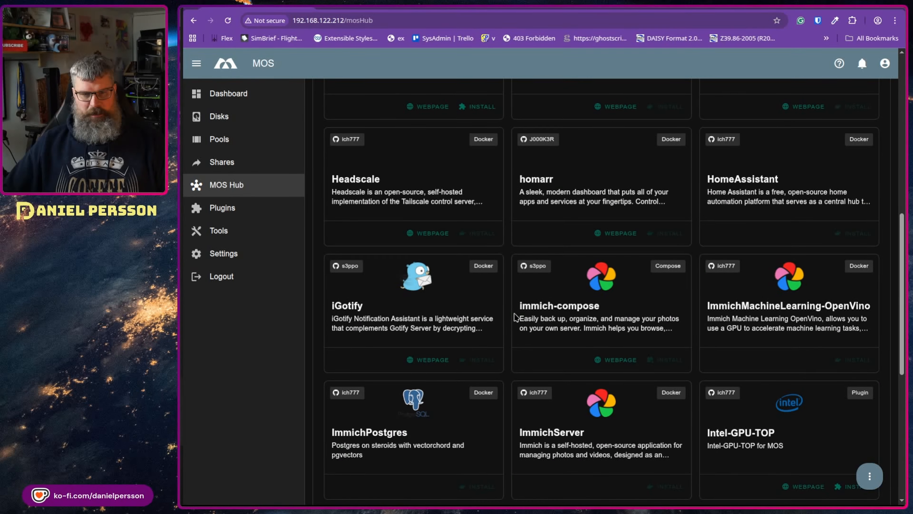
scroll(513, 306, up, 10)
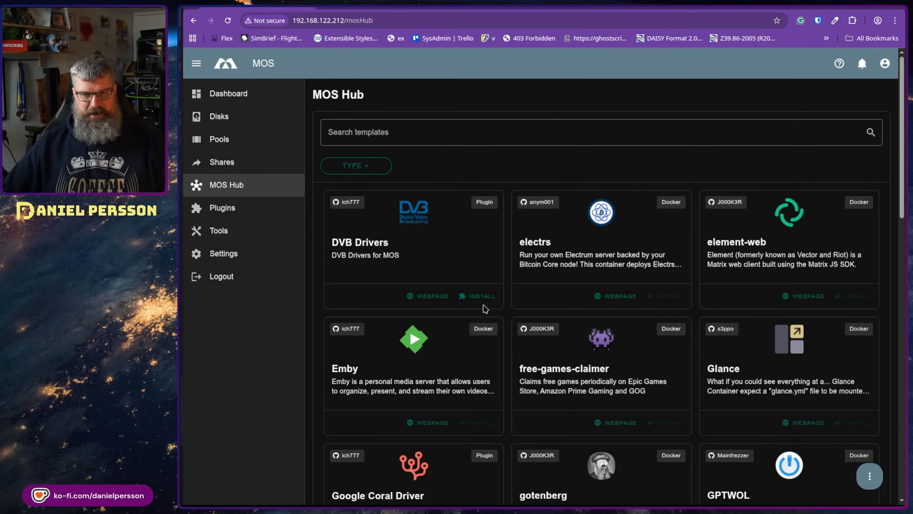
Step: Install DVB Drivers release 1.0.0 and verify it is listed as v1.0.0 under Plugins
click(480, 297)
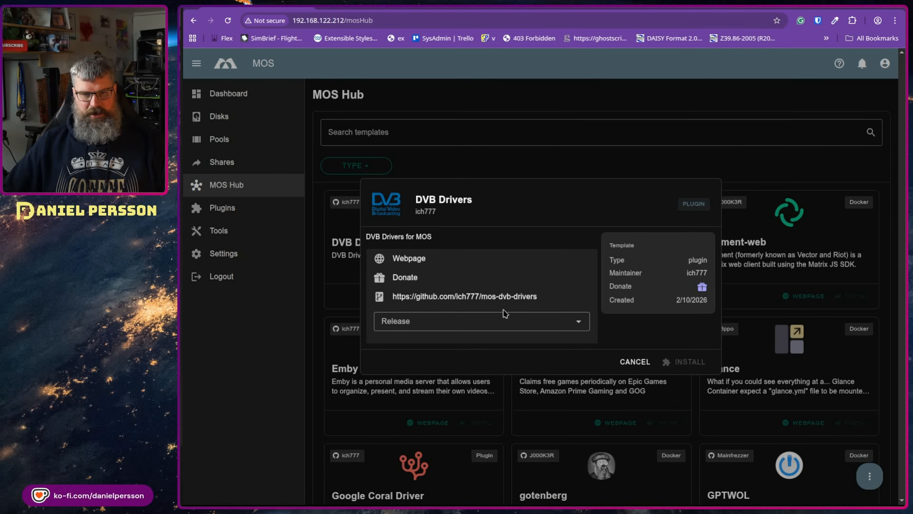
click(500, 321)
click(486, 344)
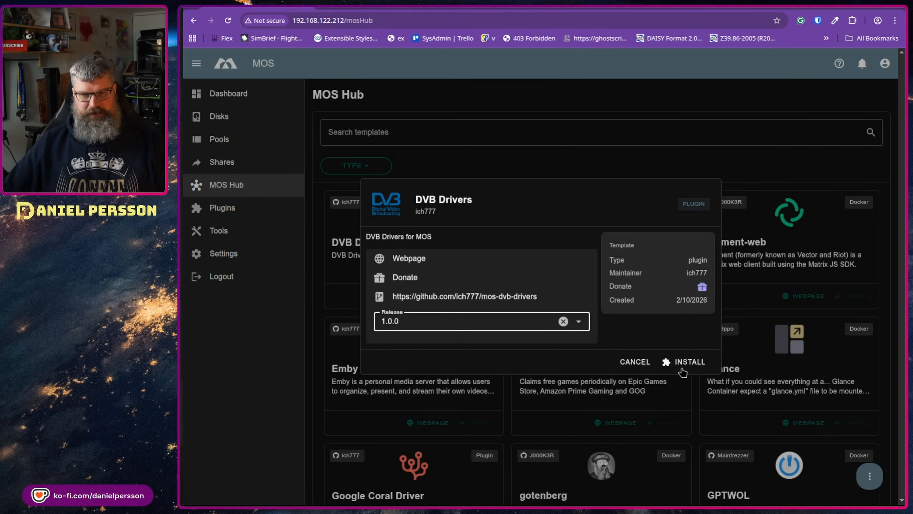
click(685, 361)
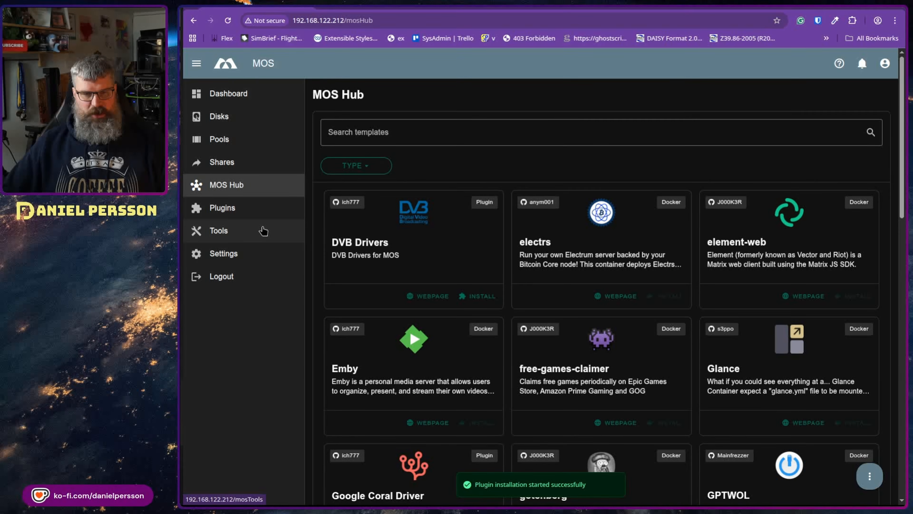
click(245, 210)
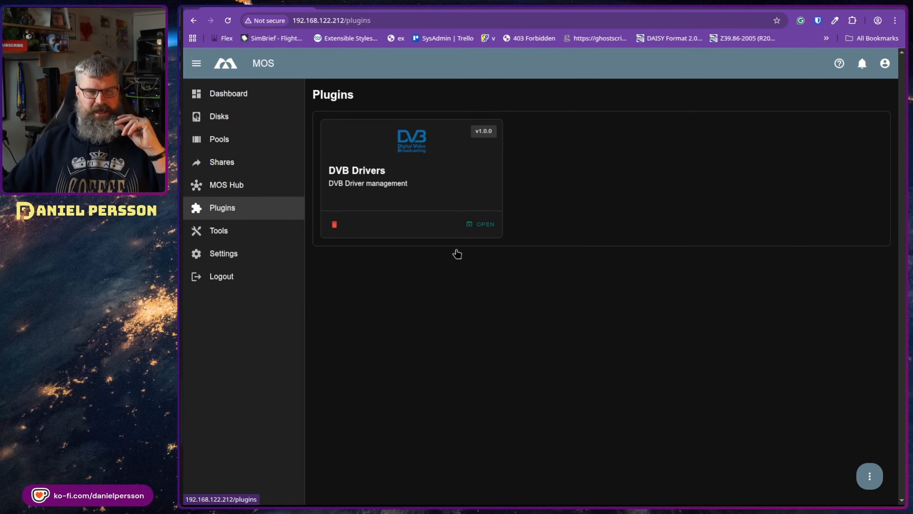
Step: Open the web terminal from Tools and list the root directory with ls
click(265, 229)
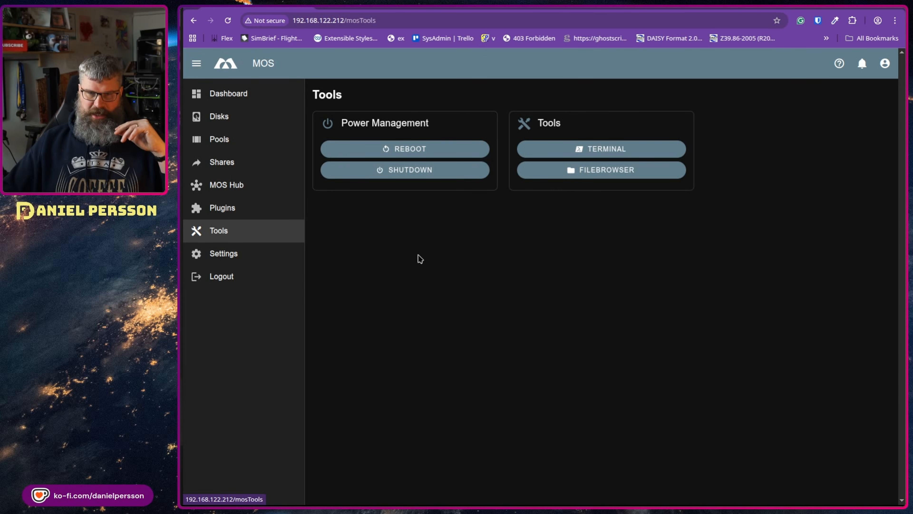
click(625, 148)
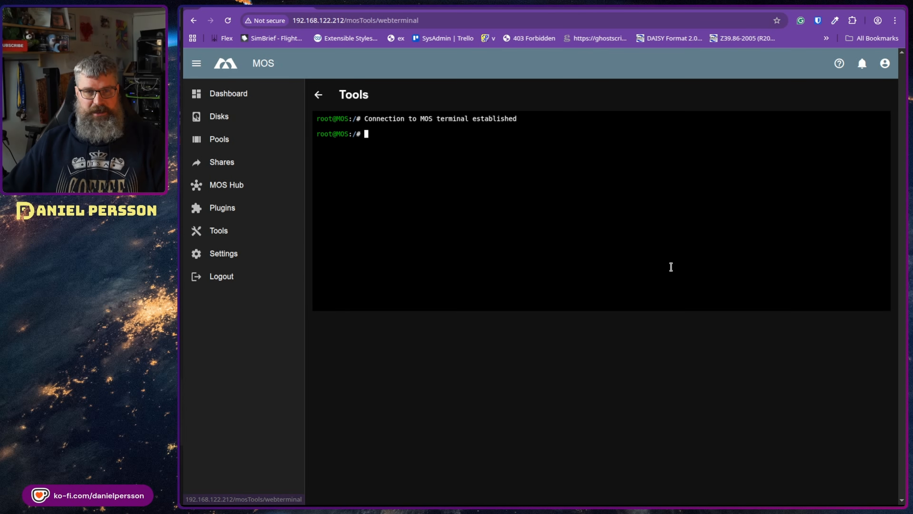
text(ls)
key(Return)
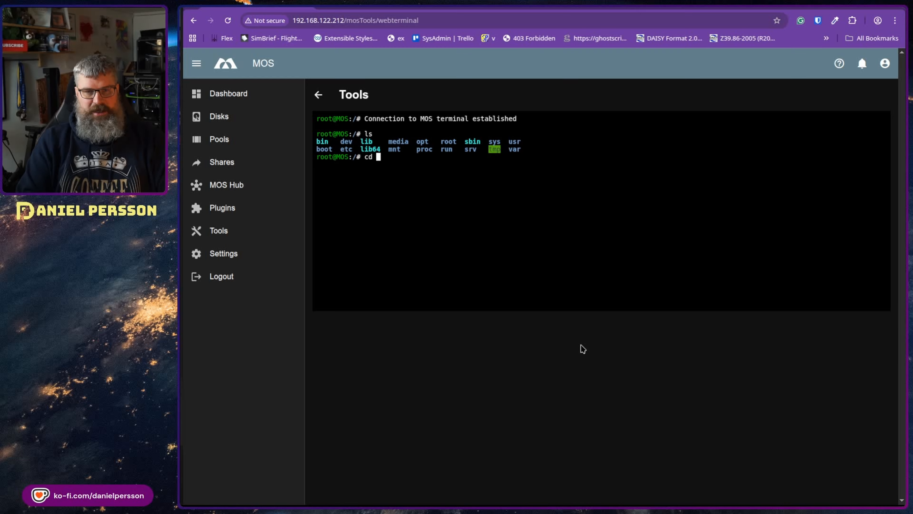
Step: Change into /mnt and list it, then enter /mnt/test and list its contents
text(cd /mnt/)
key(Return)
text(ls)
key(Return)
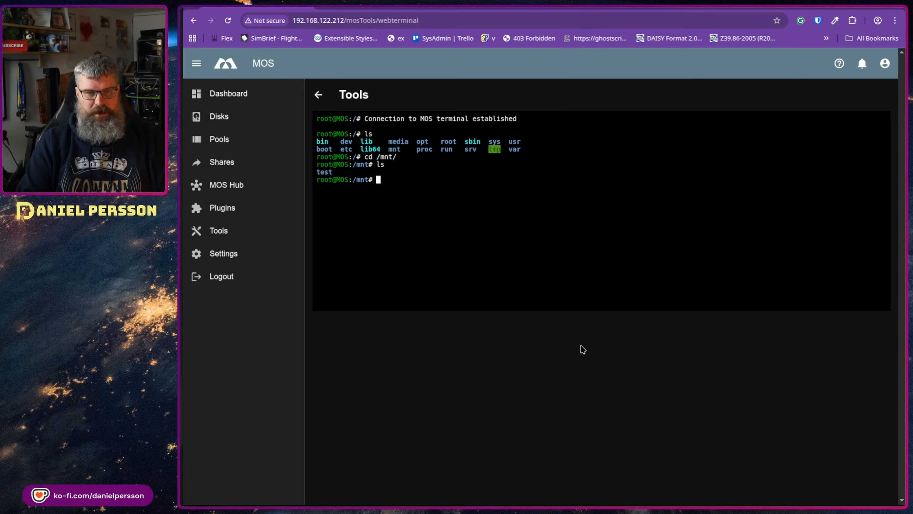
text(cd t)
key(Tab)
key(Return)
text(ls)
key(Return)
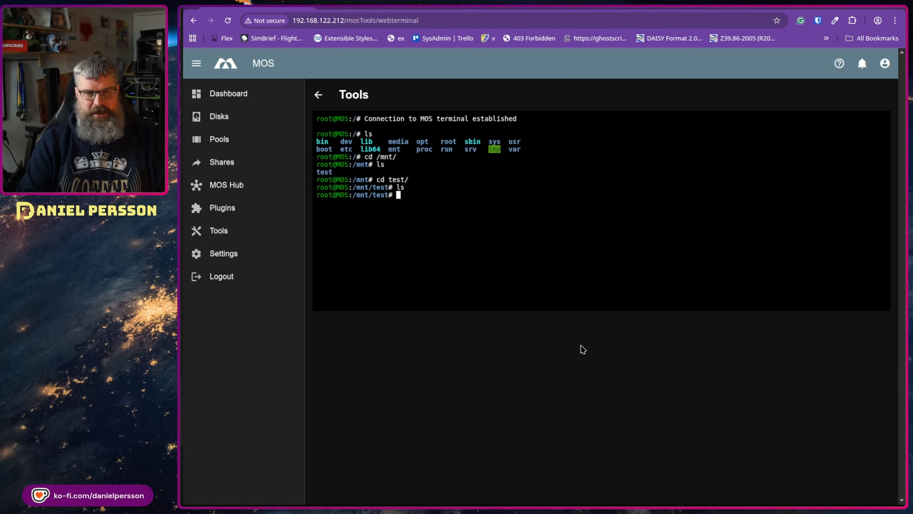
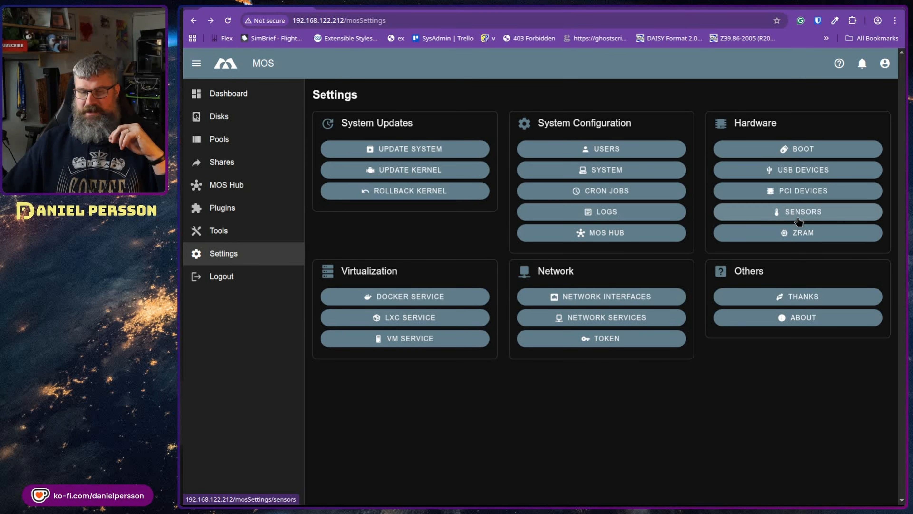
click(259, 94)
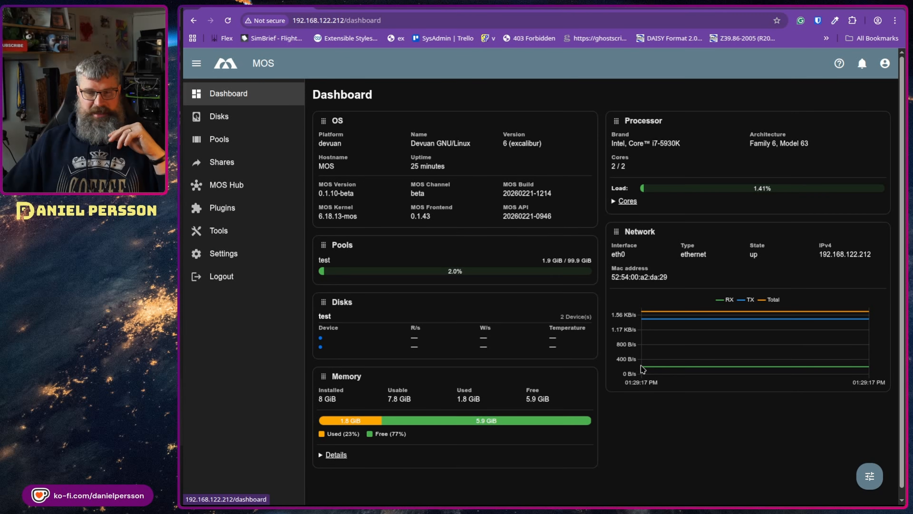
click(872, 473)
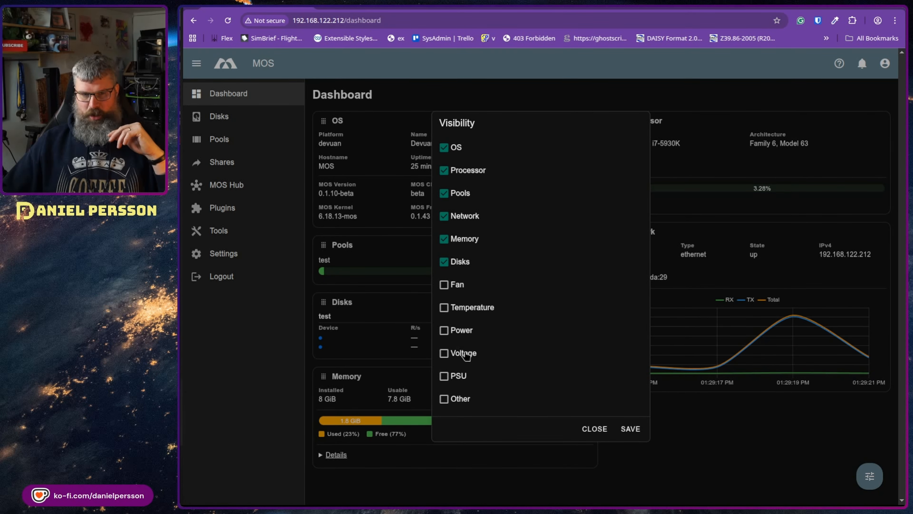
click(604, 431)
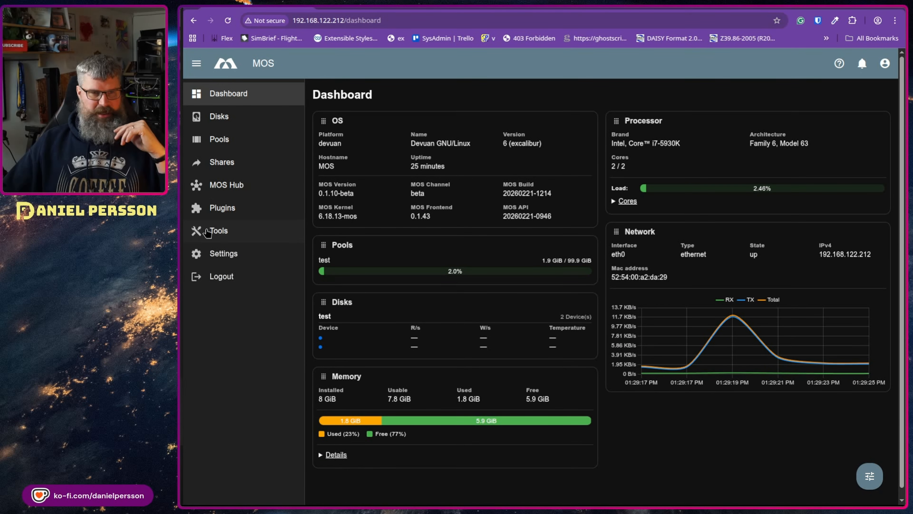
click(232, 259)
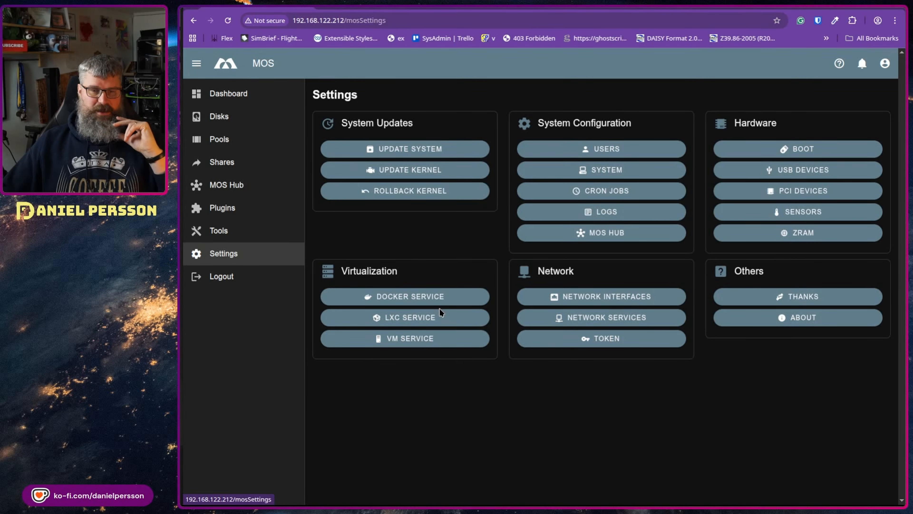
Step: Enable the Docker service in Settings and save it
click(411, 297)
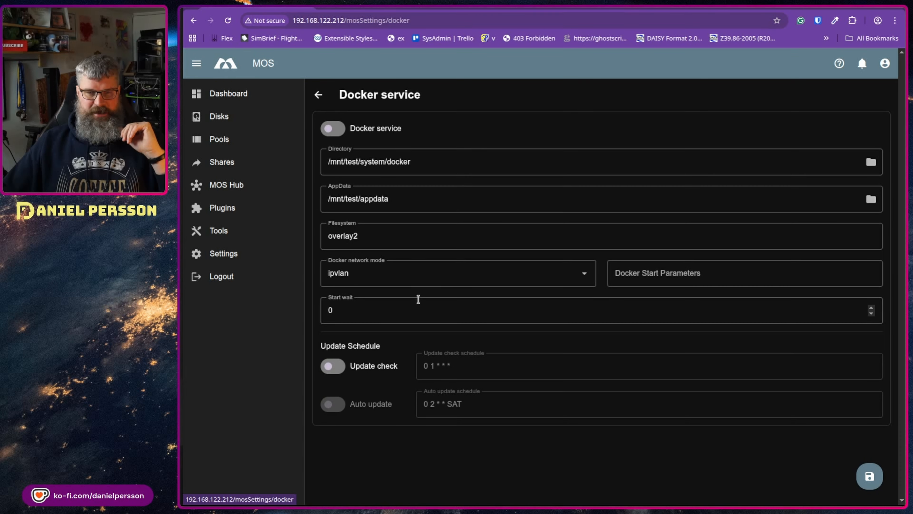
click(328, 129)
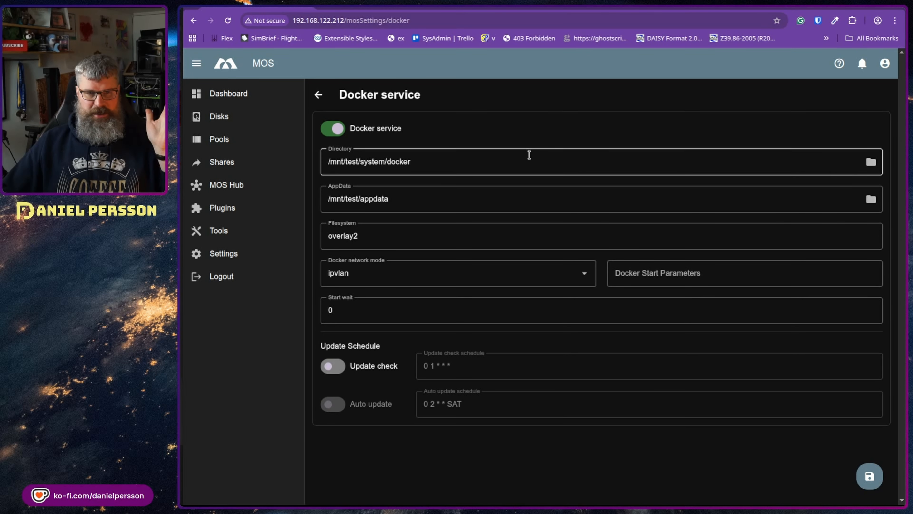
click(872, 482)
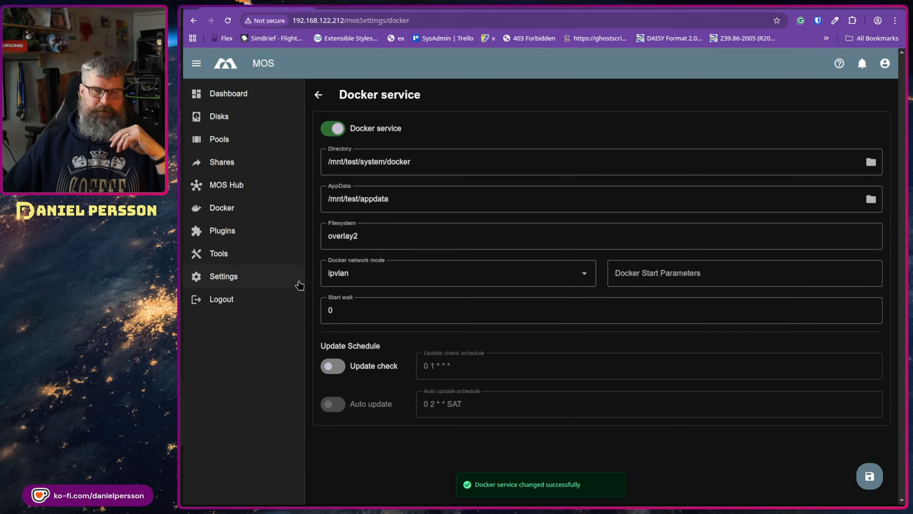
Step: Enable the LXC service with bridged networking and save it
click(265, 275)
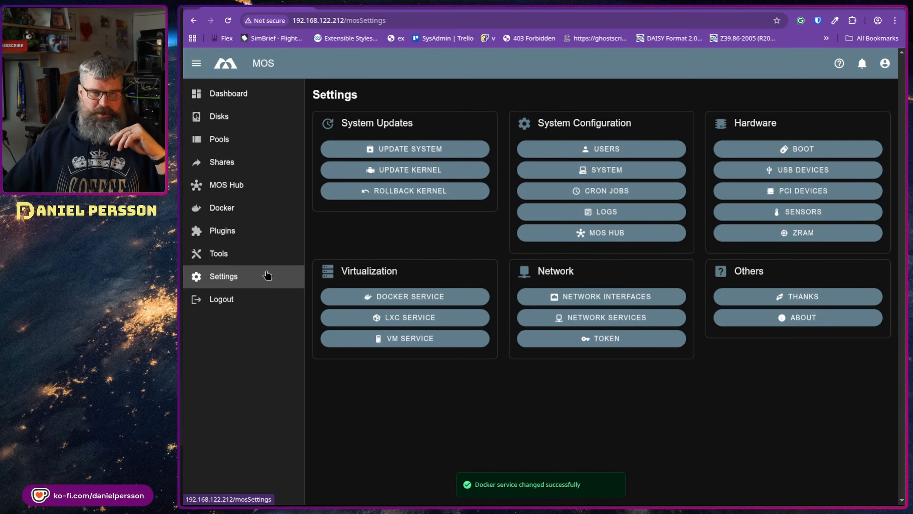
click(356, 326)
click(338, 129)
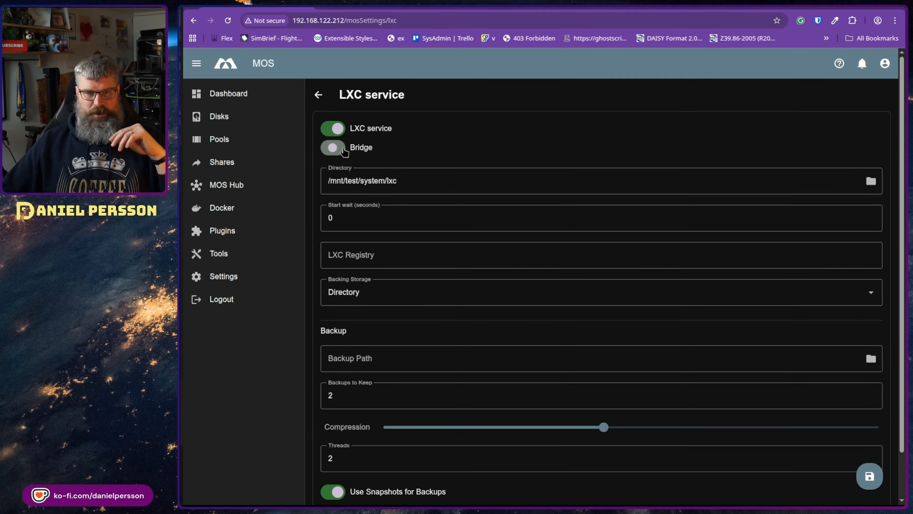
click(334, 147)
click(869, 478)
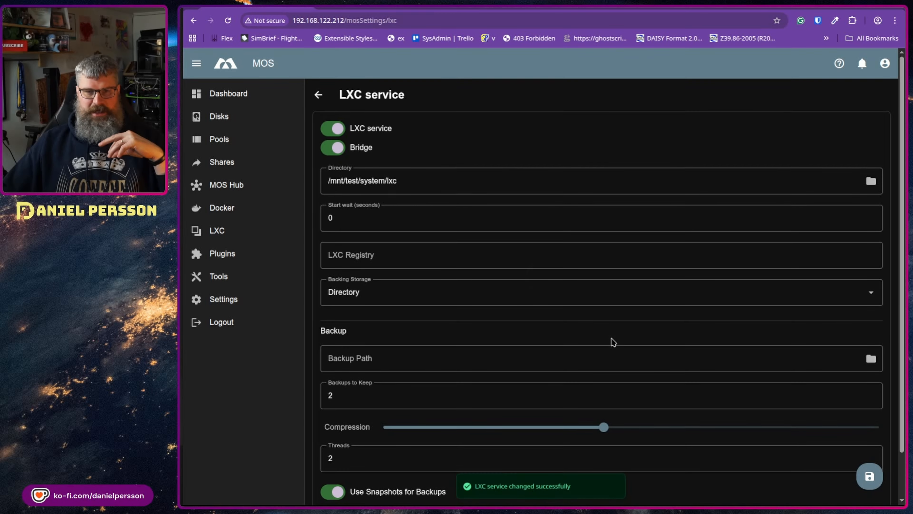
Step: Enable and save the VM service, then view the empty VMs list
click(221, 300)
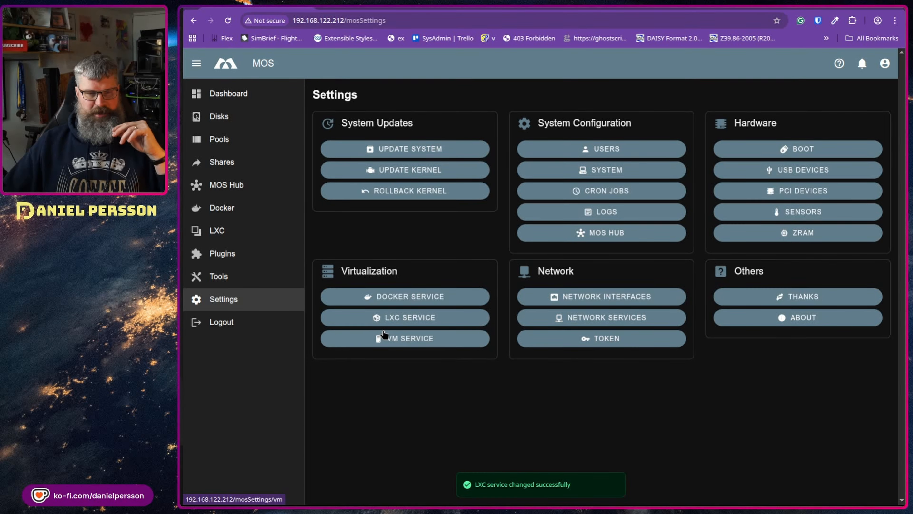
click(381, 336)
click(341, 132)
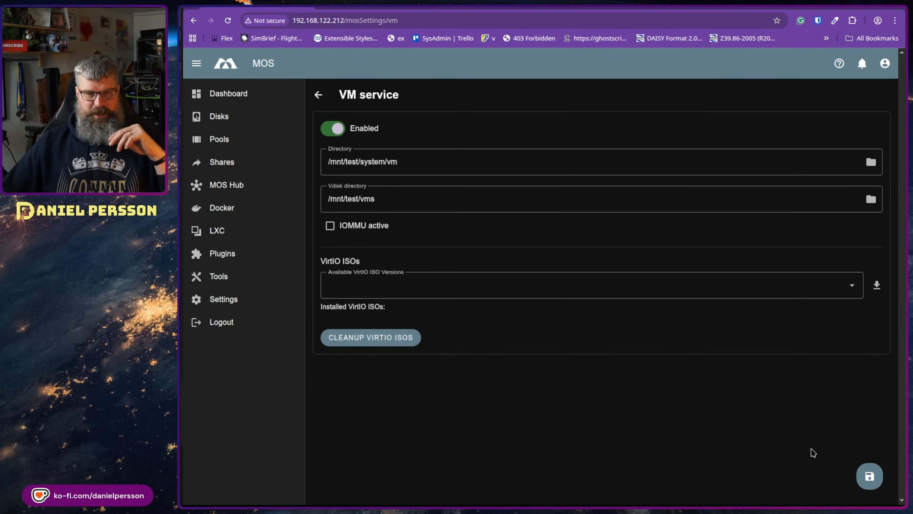
click(860, 475)
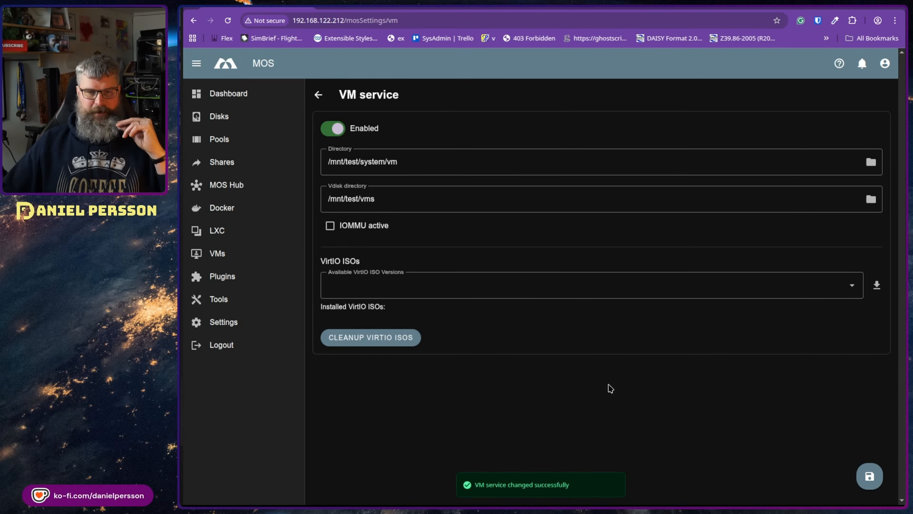
click(250, 252)
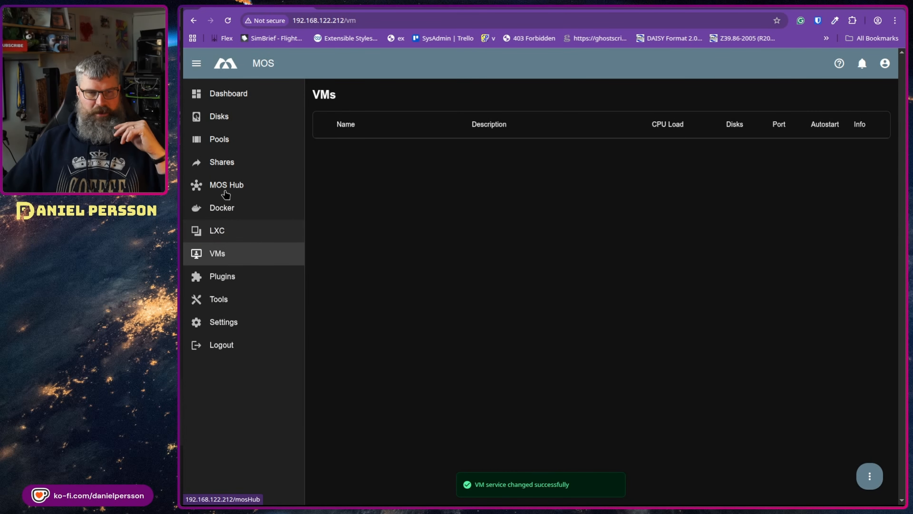
Step: Create LXC container 'my_host' from alpine release 3.20, architecture amd64
click(225, 209)
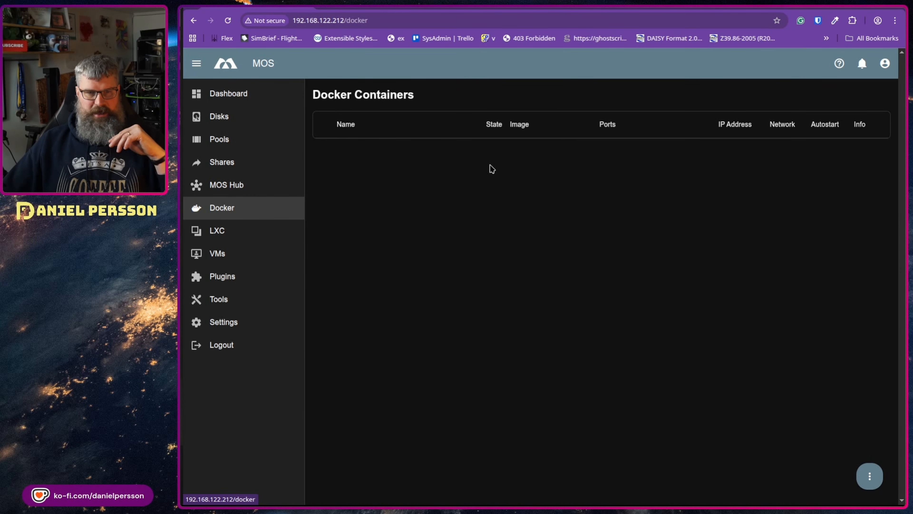
click(234, 236)
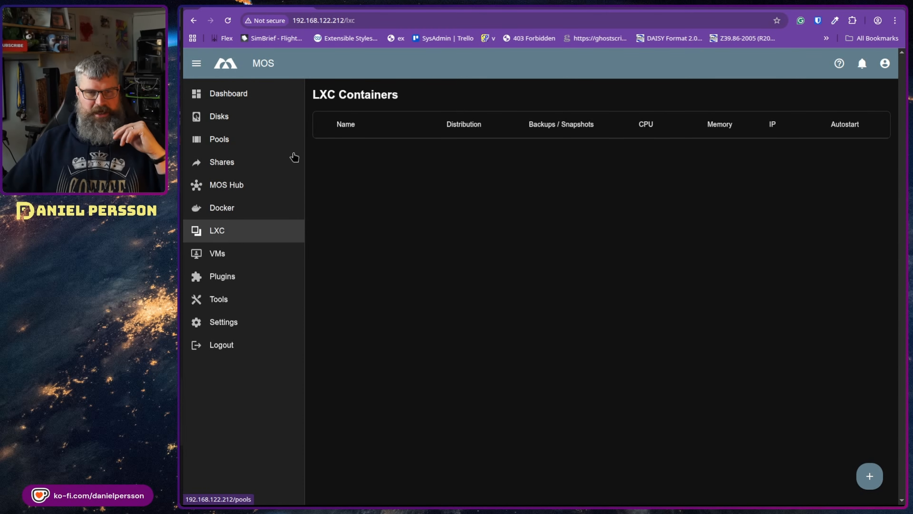
click(869, 476)
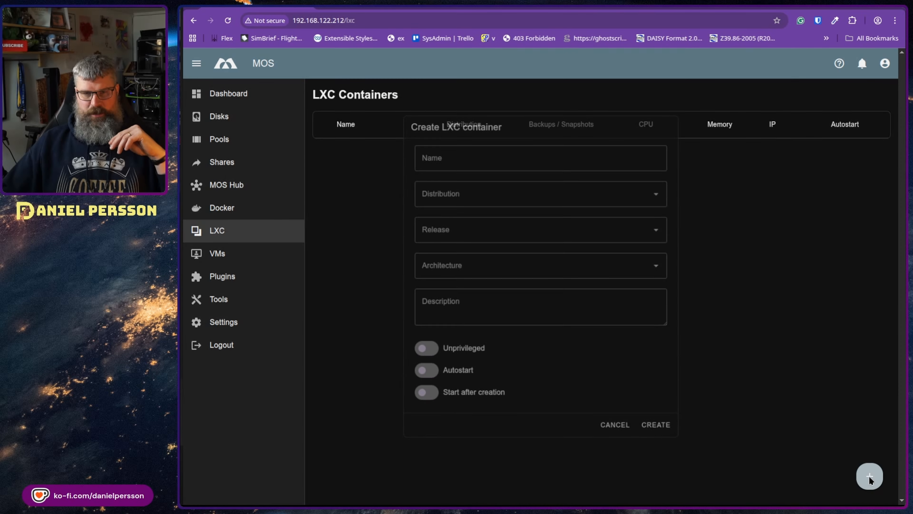
click(641, 203)
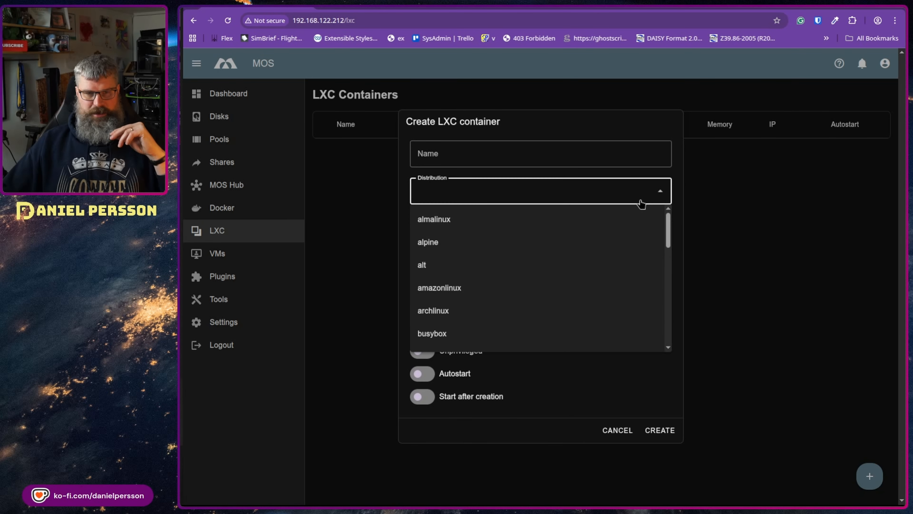
click(534, 242)
click(550, 231)
click(494, 262)
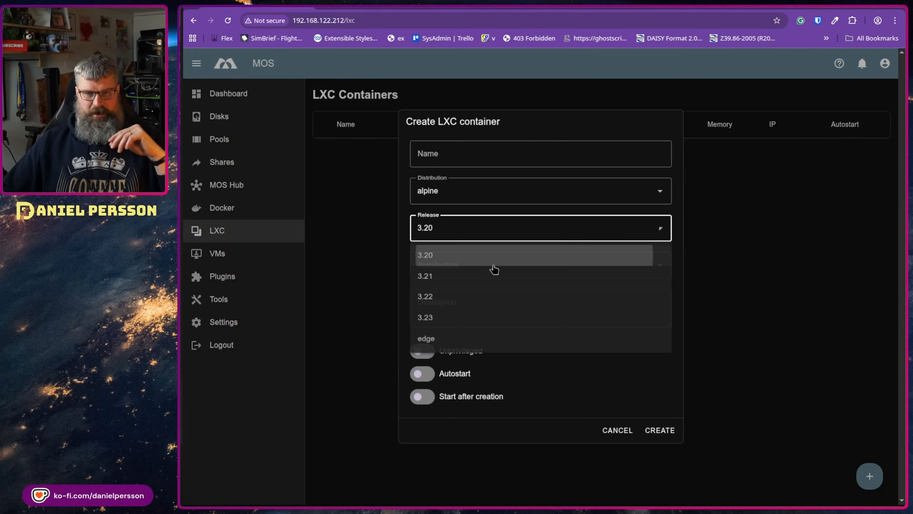
click(638, 267)
click(519, 299)
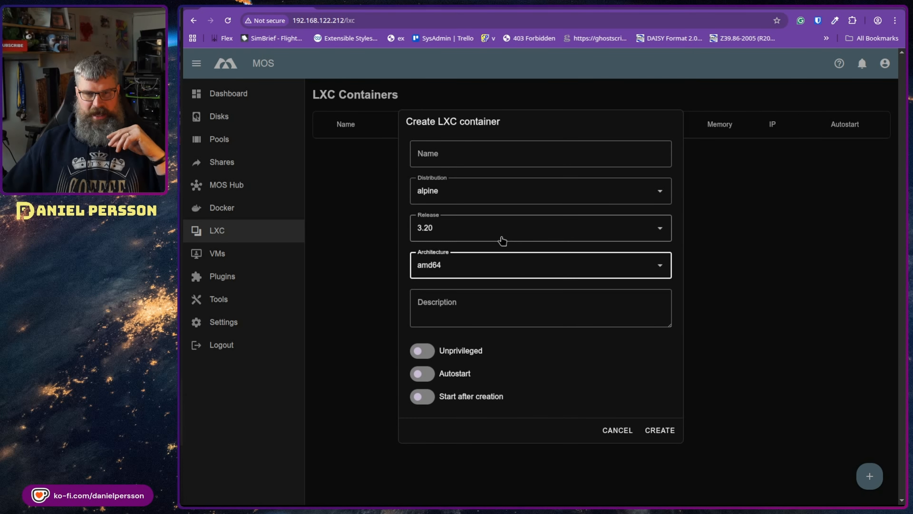
click(466, 154)
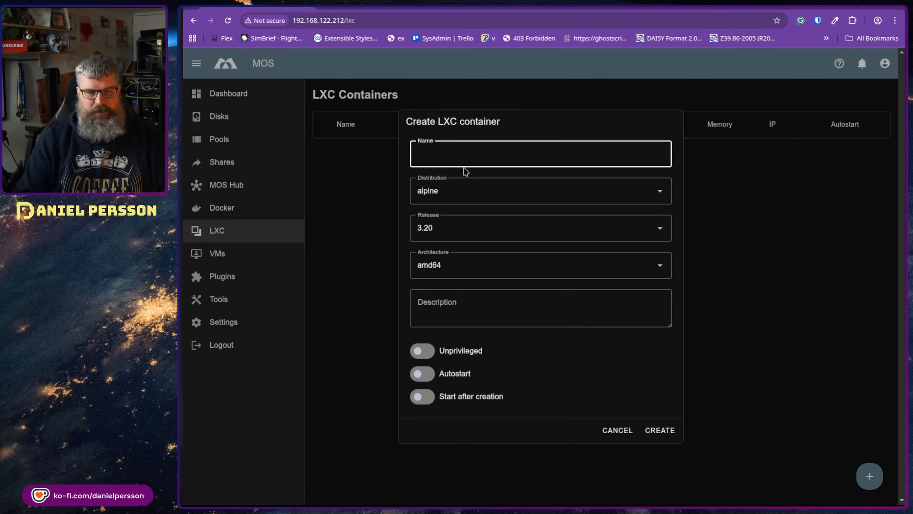
text(my)
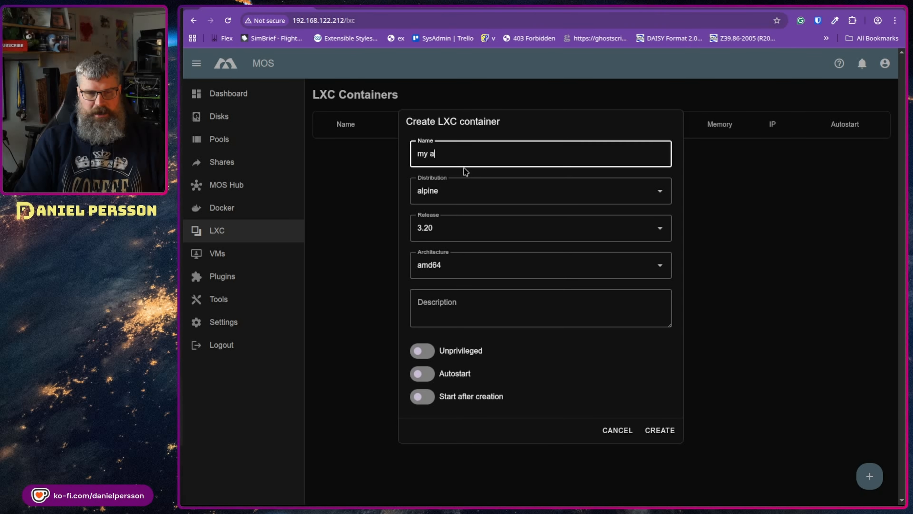
text(_host)
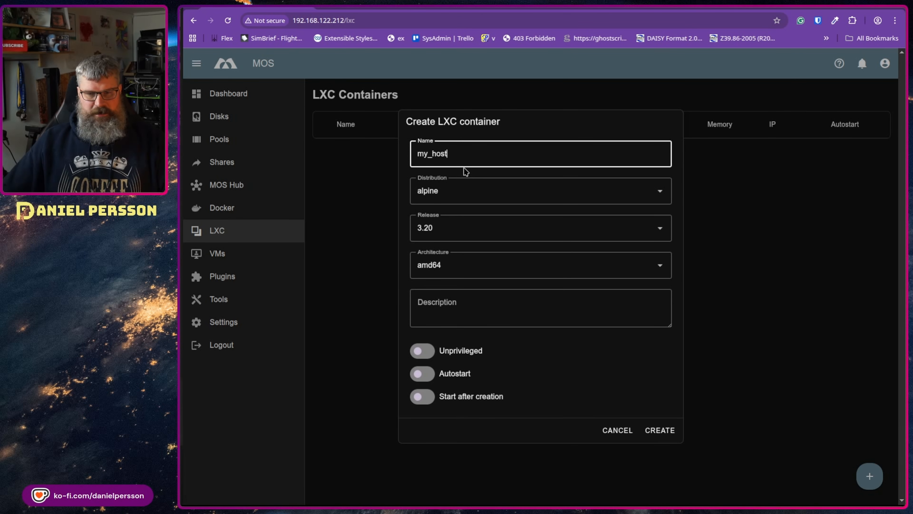
click(655, 433)
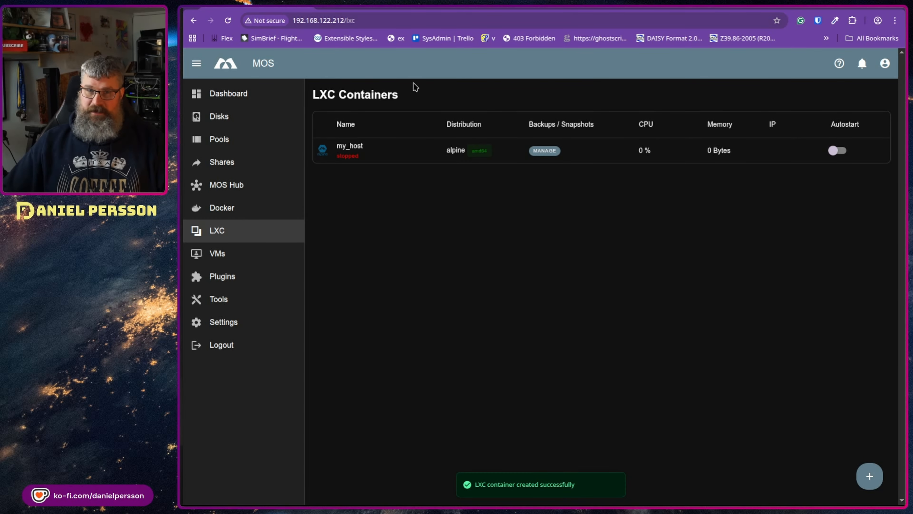
Step: Start the my_host container and open its web terminal
click(322, 152)
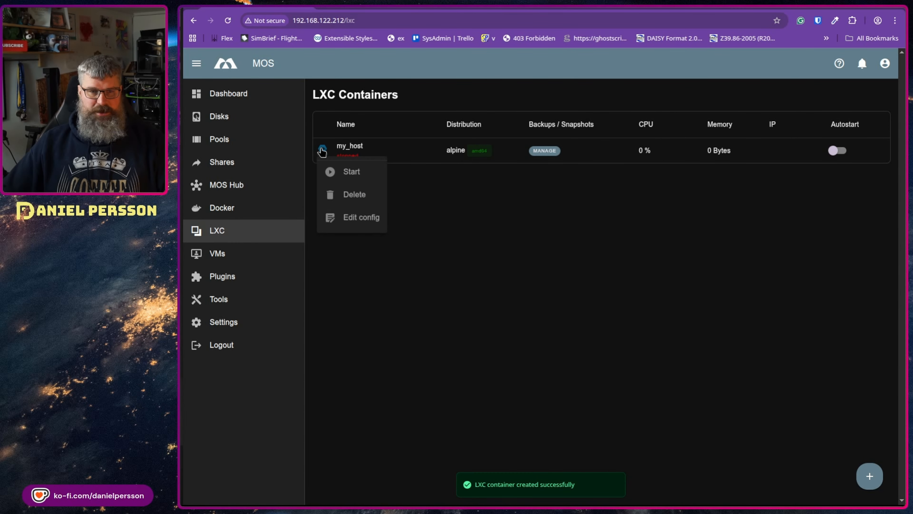
click(344, 172)
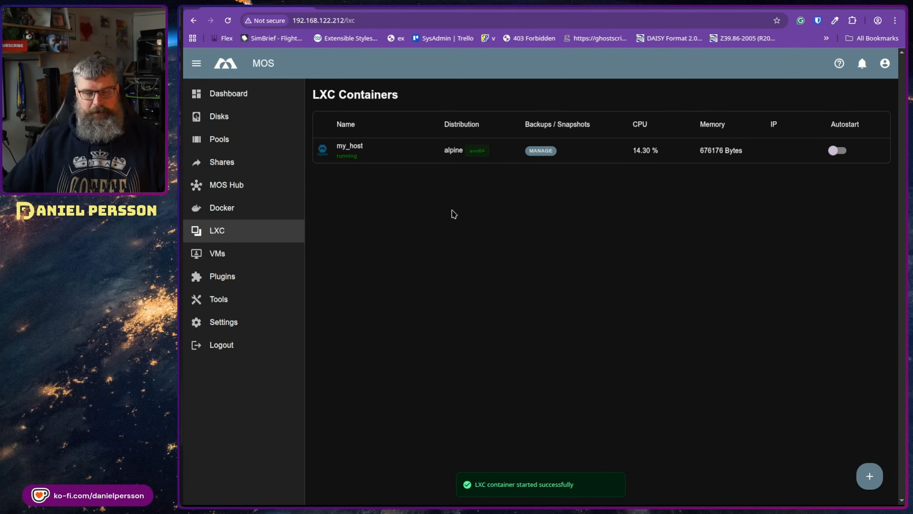
click(323, 150)
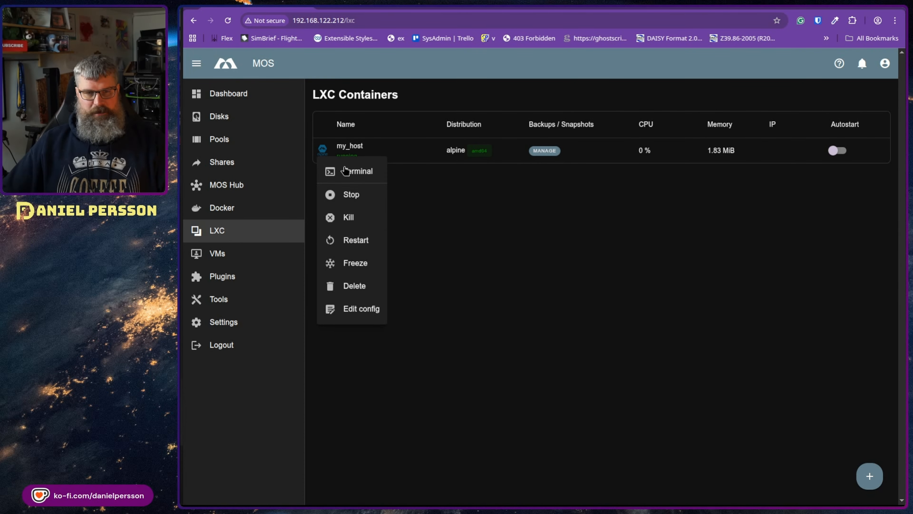
click(356, 172)
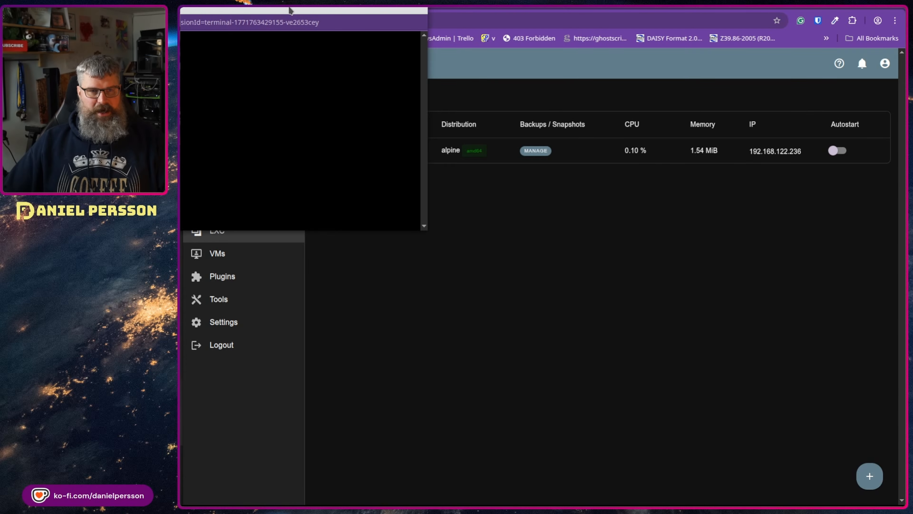
Step: List files, move into /etc and read alpine-release, showing Alpine 3.20.9
text(ls)
key(Return)
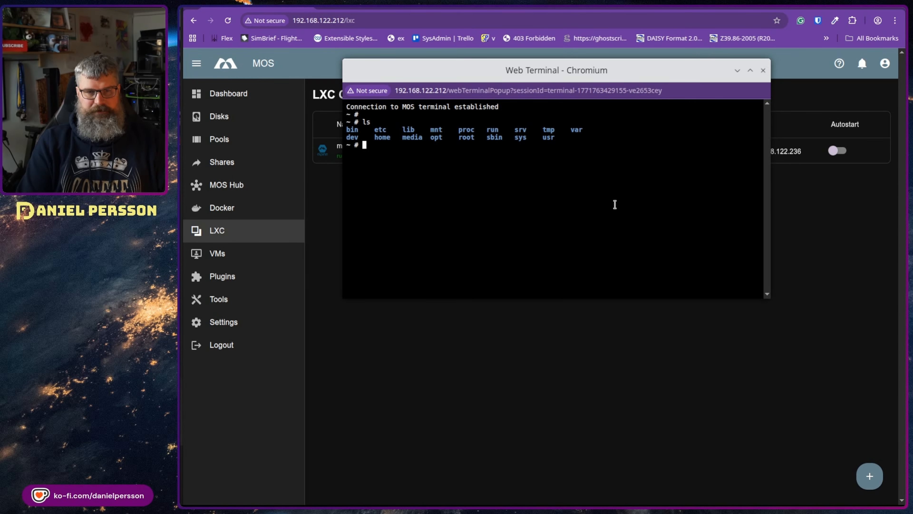
text(cd /etc/)
key(Return)
text(ls)
key(Return)
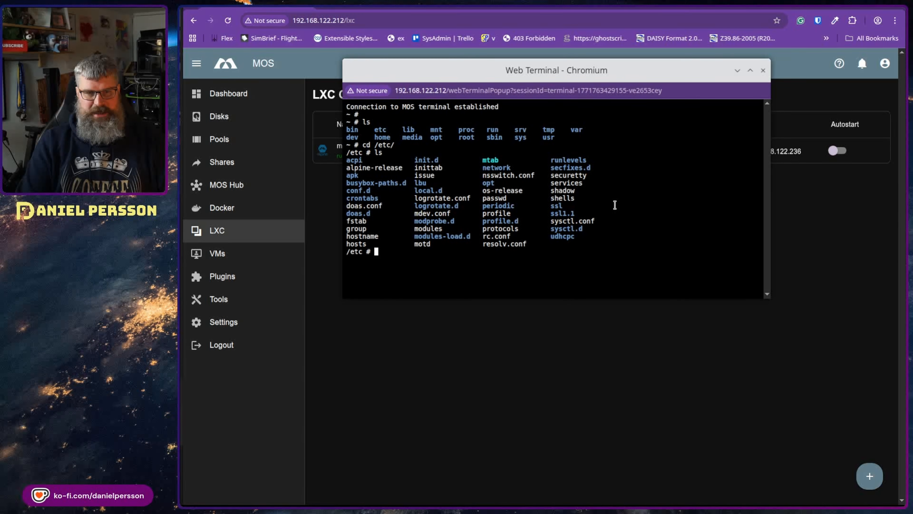
text(cat alpine-release)
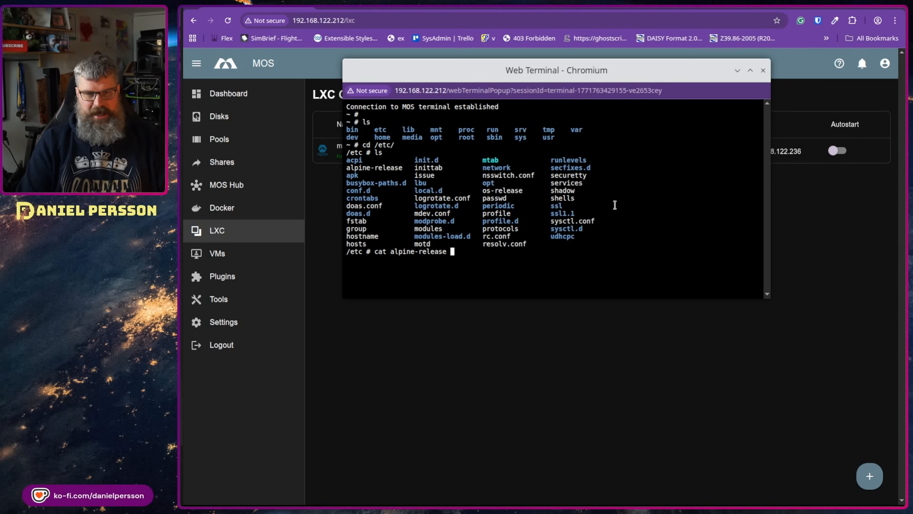
key(Return)
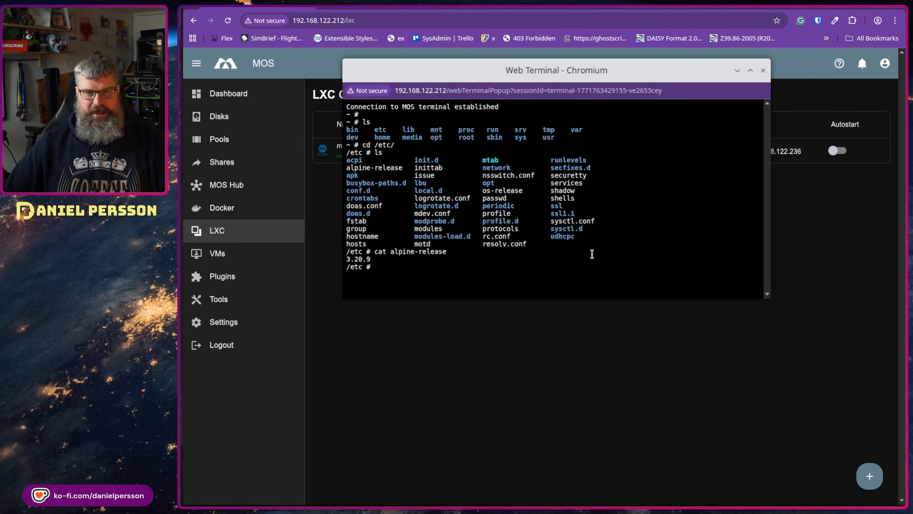
Step: Try 'shutdown -h now' and 'sudo shutdown -h now', then reboot the container
text(shutdo)
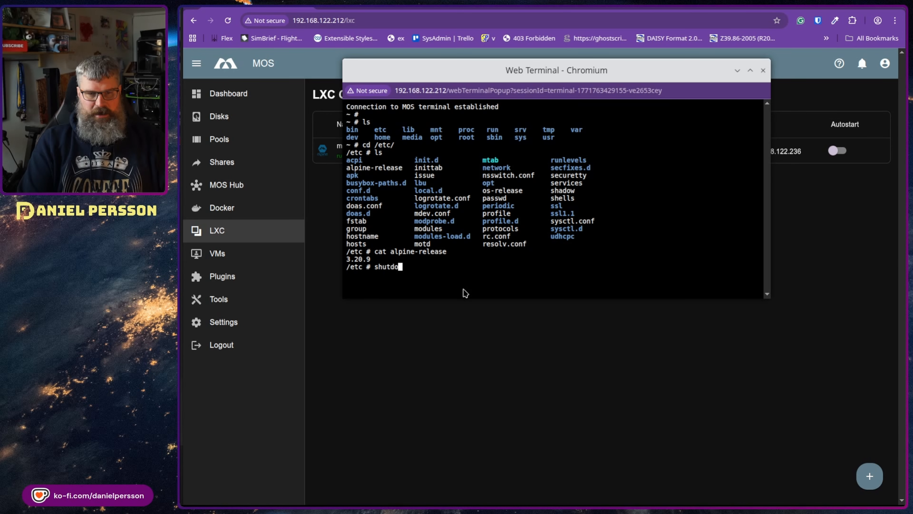
text(wn -h now)
key(Return)
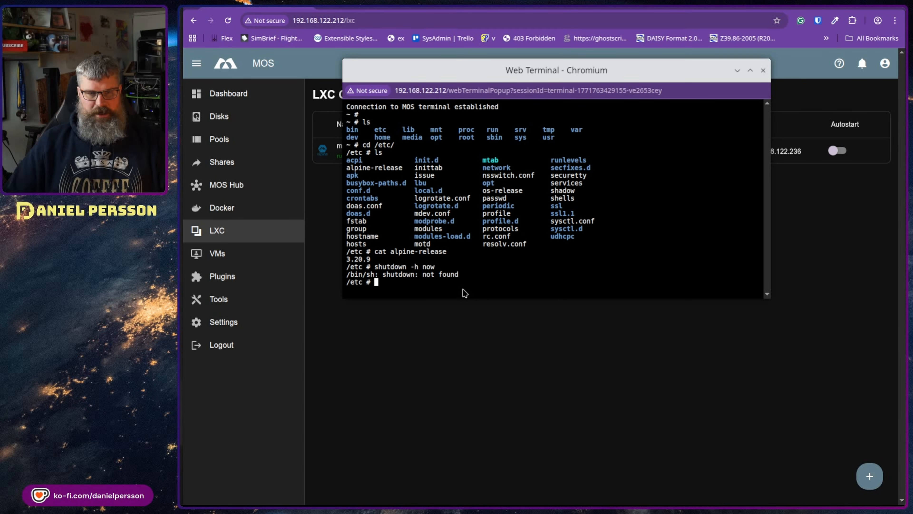
key(Up)
key(Home)
text(sudo)
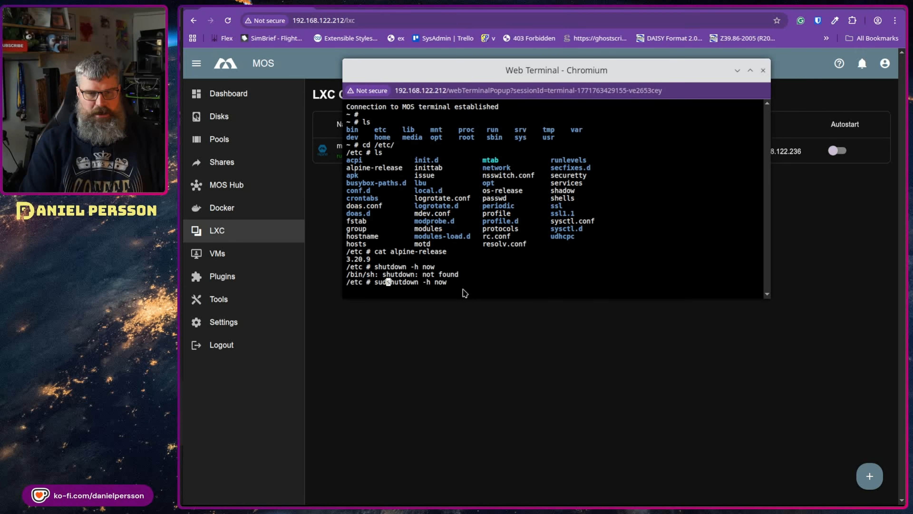
key(Return)
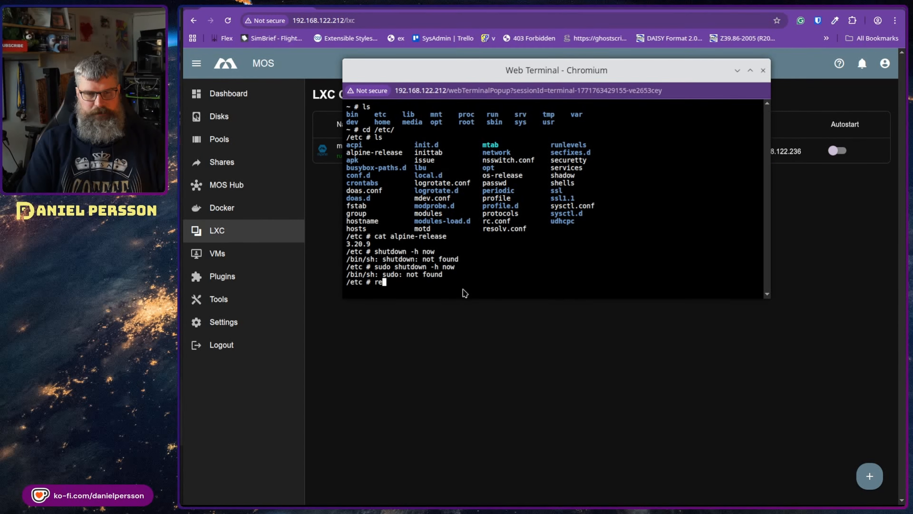
text(reboot)
key(Return)
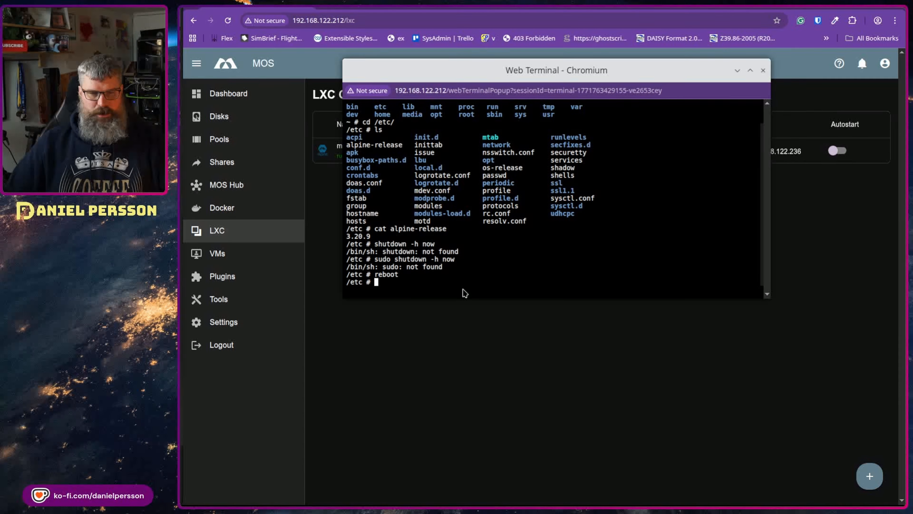
Step: Close the container terminal and bring up my_host's actions menu again
click(763, 70)
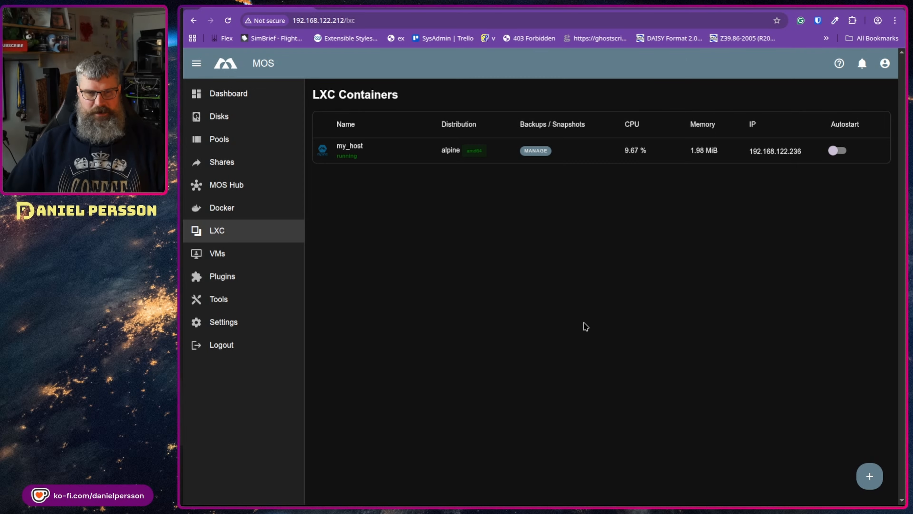
drag(322, 149, 324, 151)
right_click(326, 152)
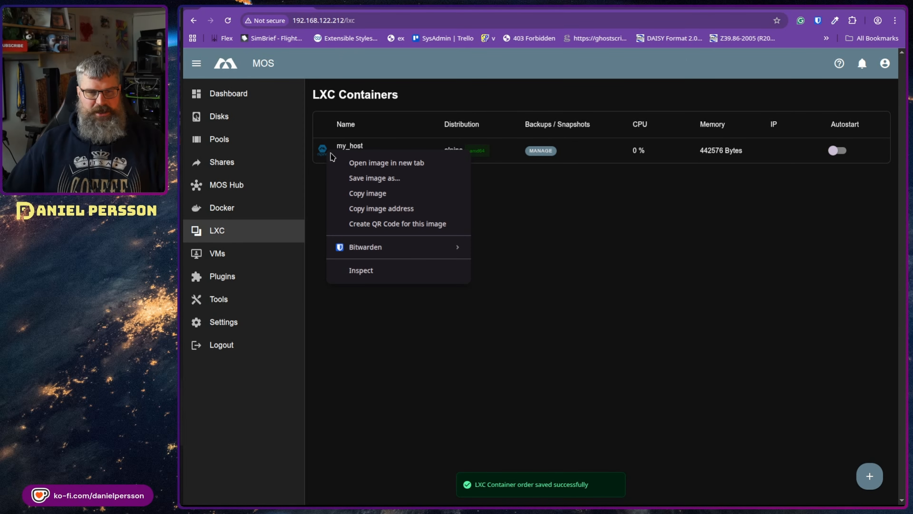
key(Escape)
click(322, 150)
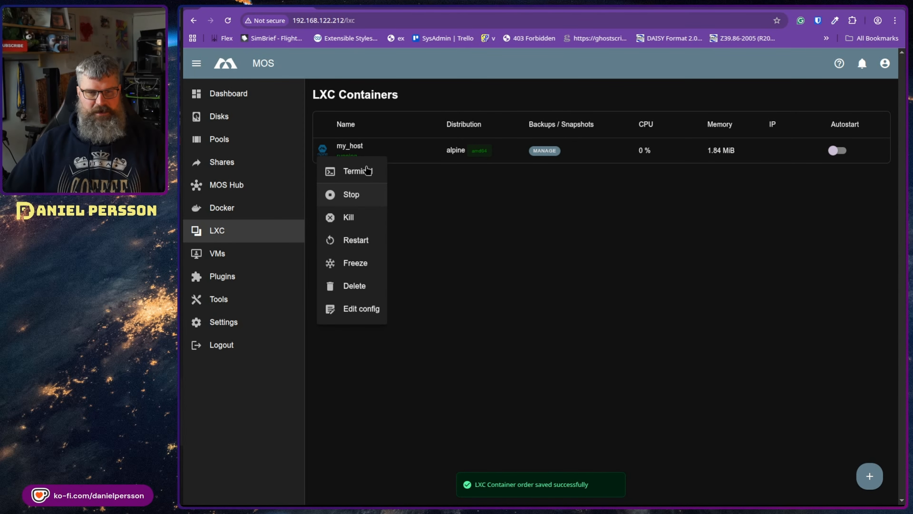
Step: Kill my_host, delete the stopped container, and go to the VMs page
click(375, 219)
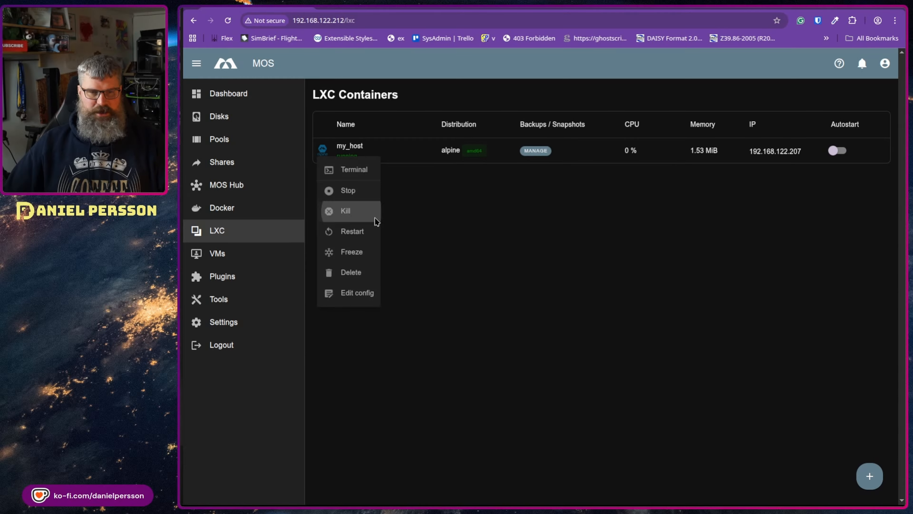
click(325, 149)
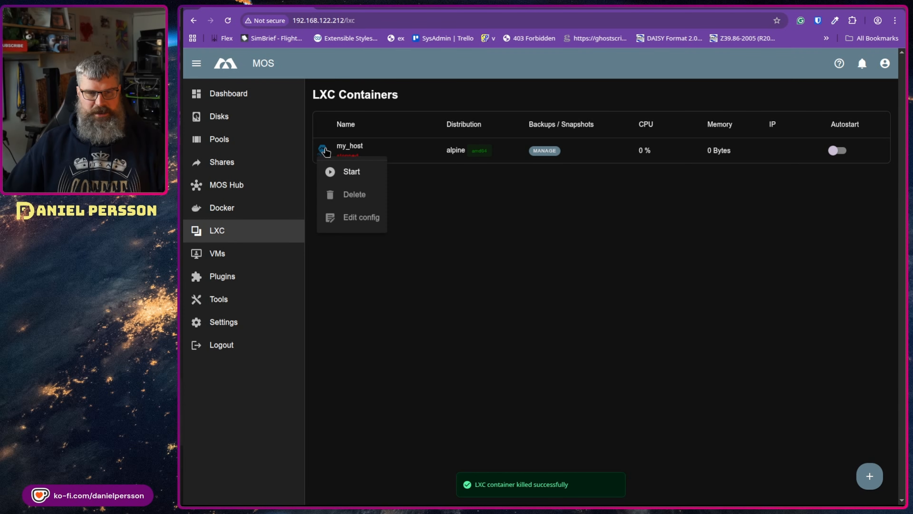
click(484, 214)
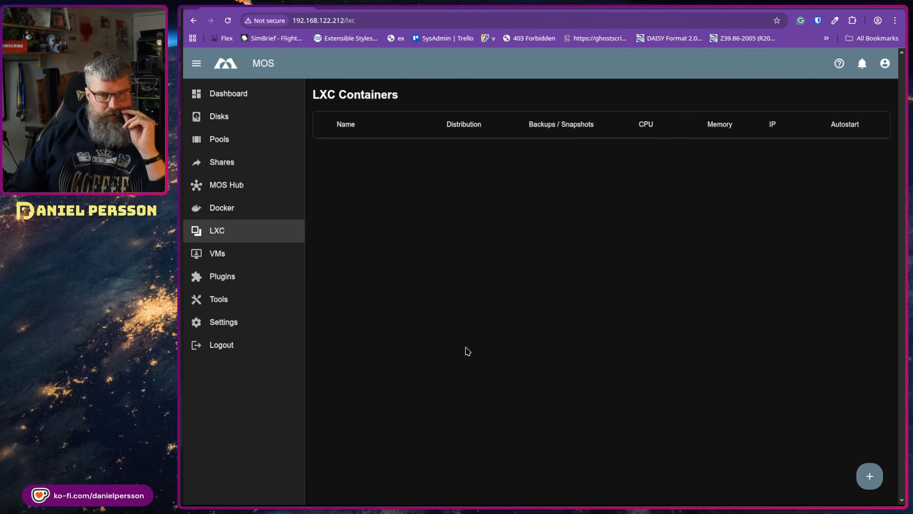
click(232, 256)
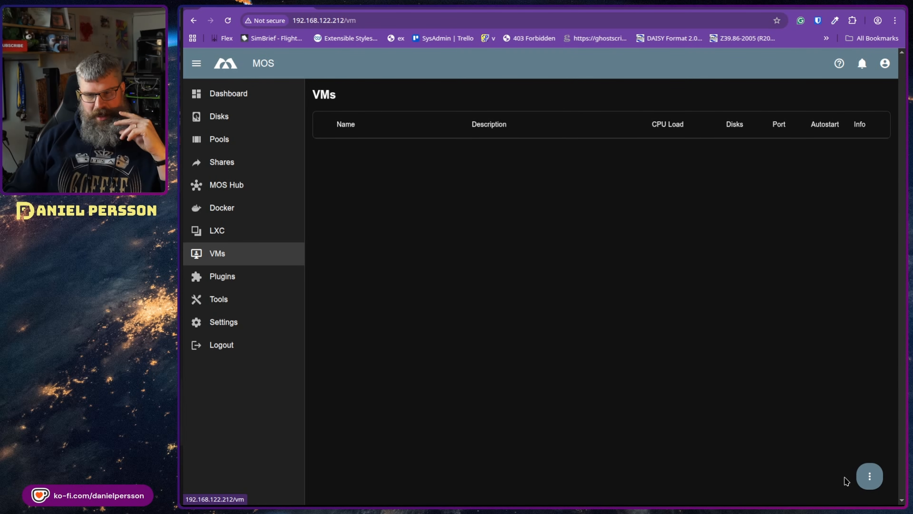
Step: Start a new VM named test with 1 GB memory, checking the empty VirtIO ISO list
mouse_move(868, 475)
click(850, 447)
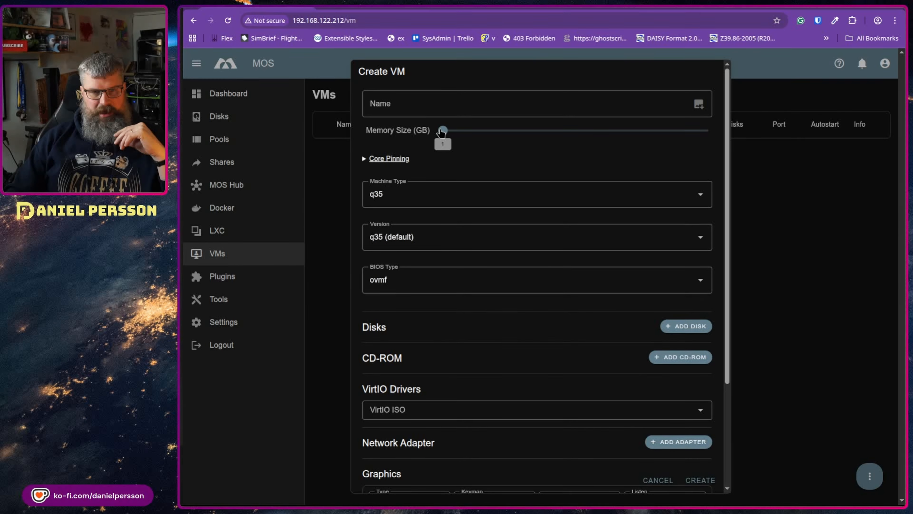
drag(442, 133, 394, 149)
click(398, 112)
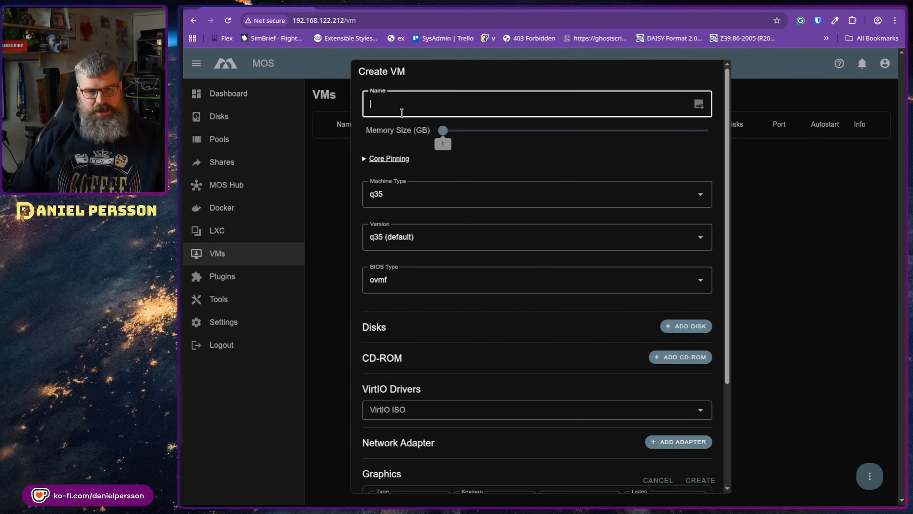
text(test)
scroll(576, 182, down, 4)
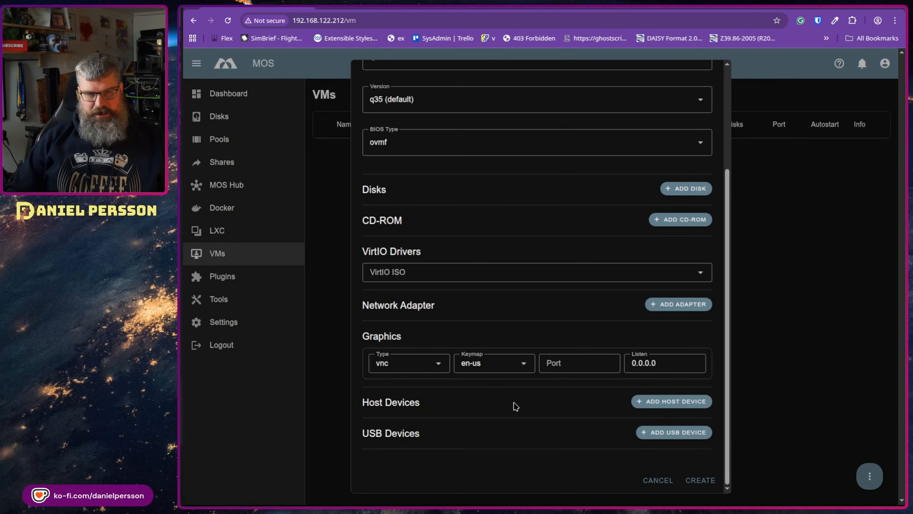
click(654, 281)
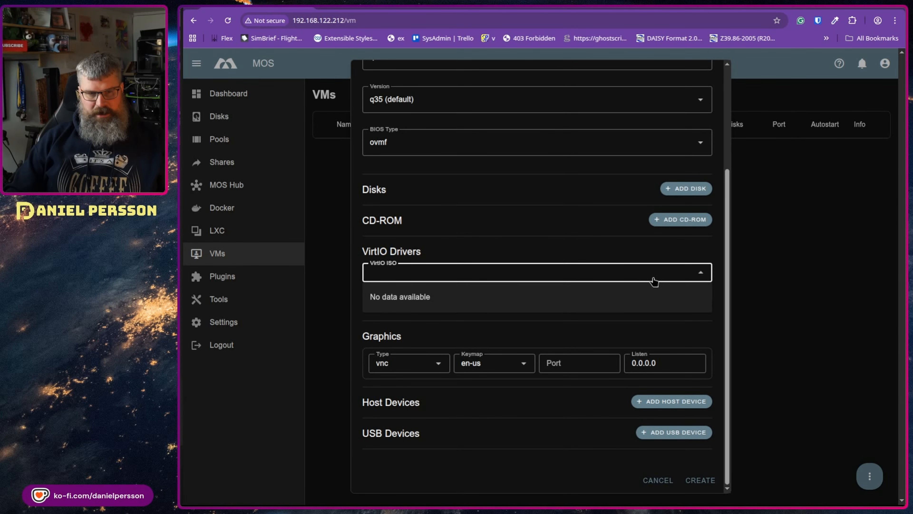
click(585, 236)
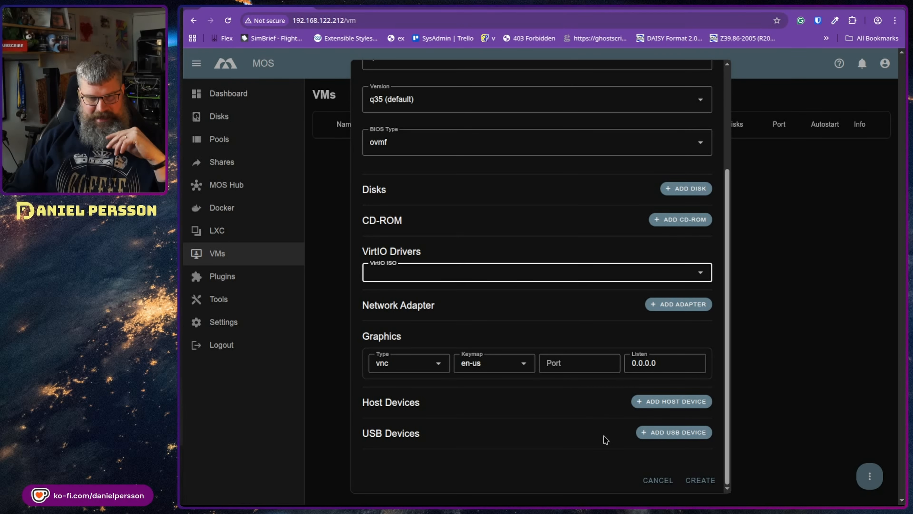
Step: Add the 0000:00:00.0 host bridge as a passed-through host device
scroll(606, 414, up, 4)
scroll(573, 310, down, 4)
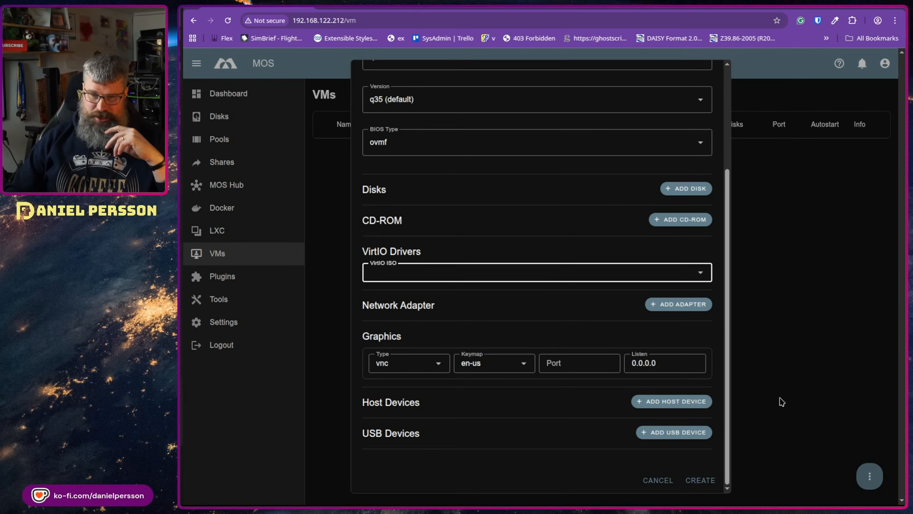
click(699, 402)
scroll(643, 418, down, 2)
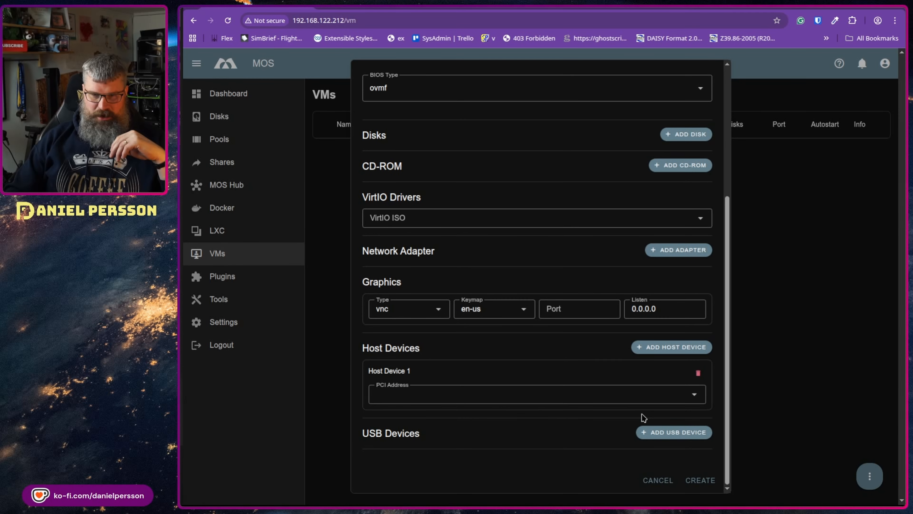
click(638, 401)
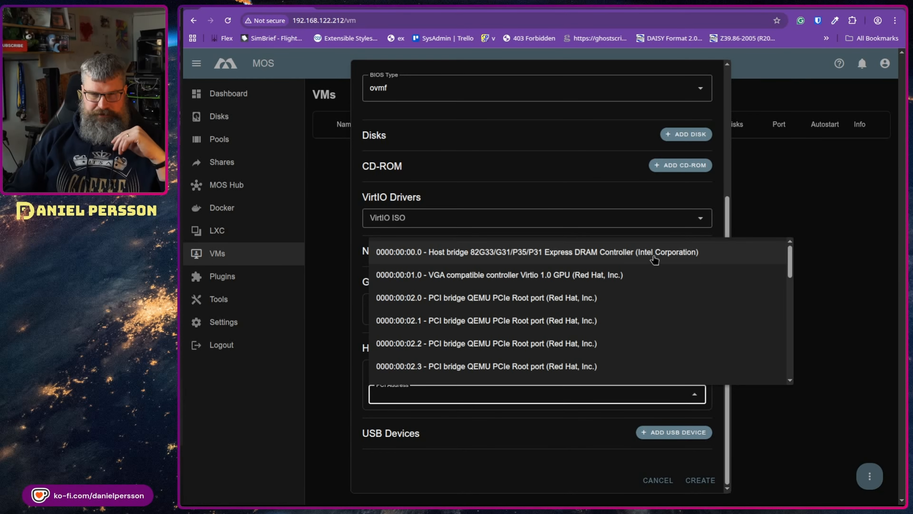
click(655, 256)
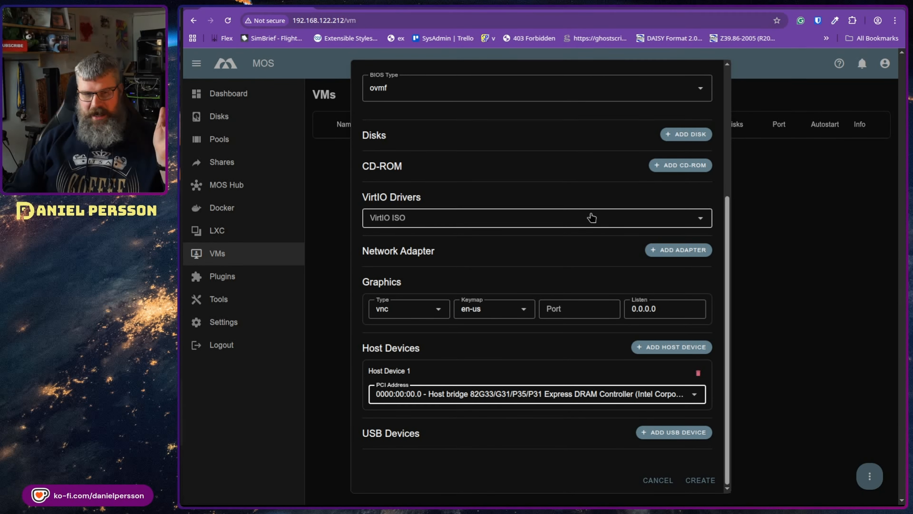
Step: Add a disk of size 1 and a CD-ROM drive, then discard the VM form
scroll(611, 201, up, 3)
click(671, 193)
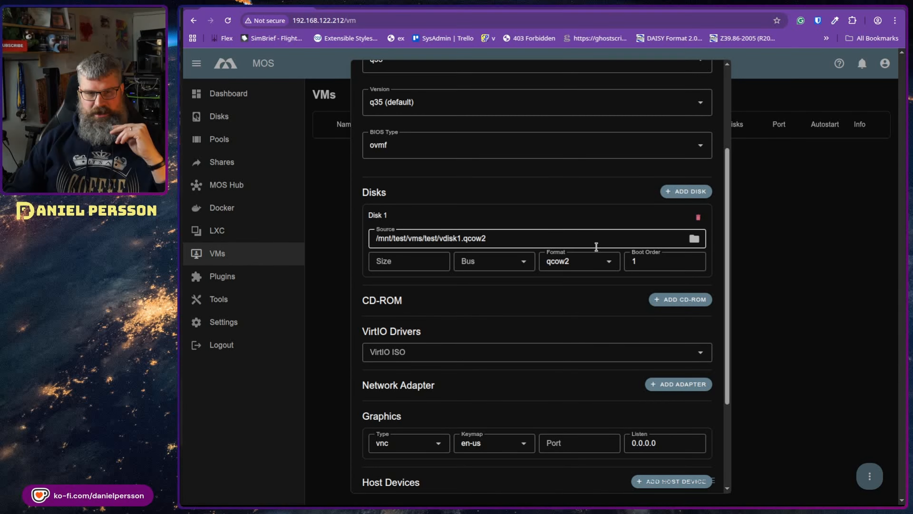
click(436, 262)
text(1)
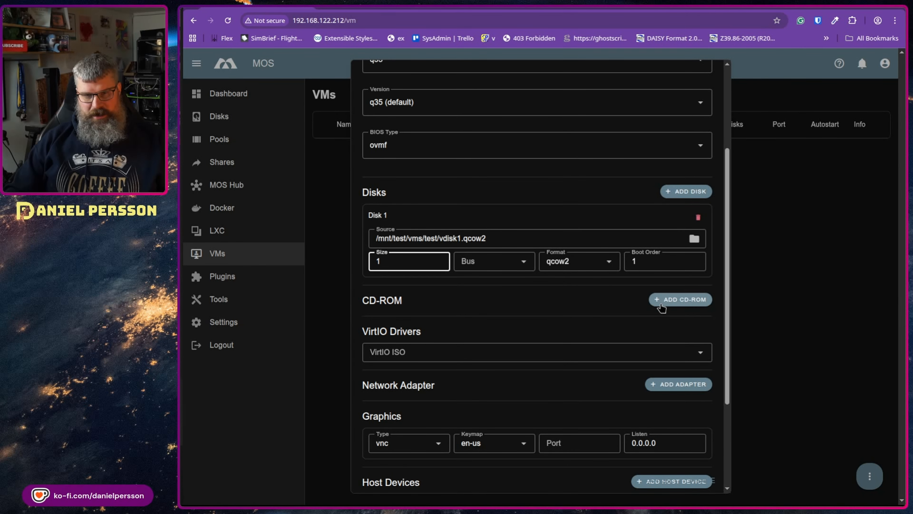
click(654, 306)
scroll(612, 305, down, 5)
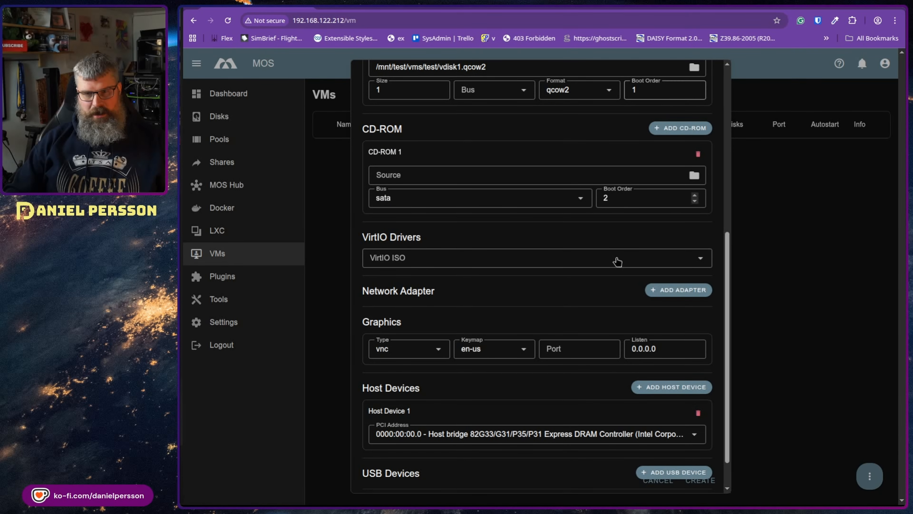
scroll(625, 313, up, 5)
scroll(624, 313, up, 5)
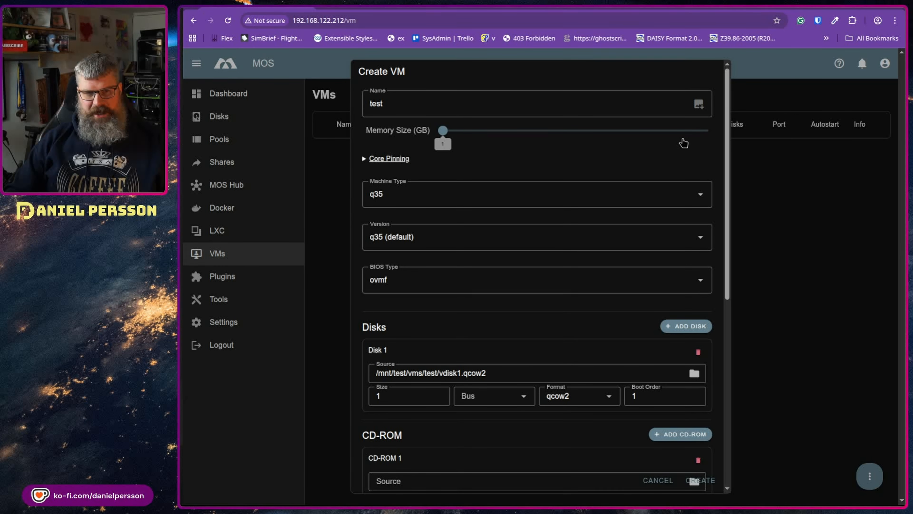
click(786, 202)
click(252, 208)
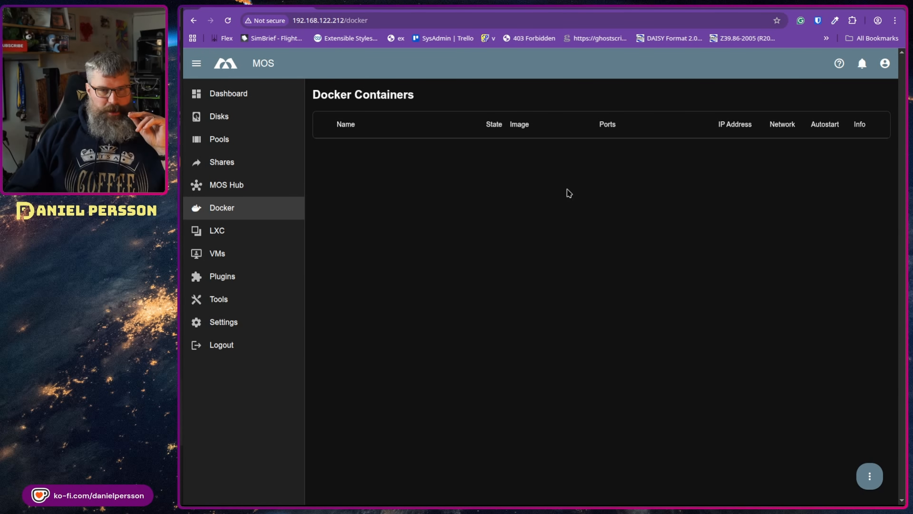
Step: Run the Docker update check, open Docker Compose, then back out to the container list
click(869, 476)
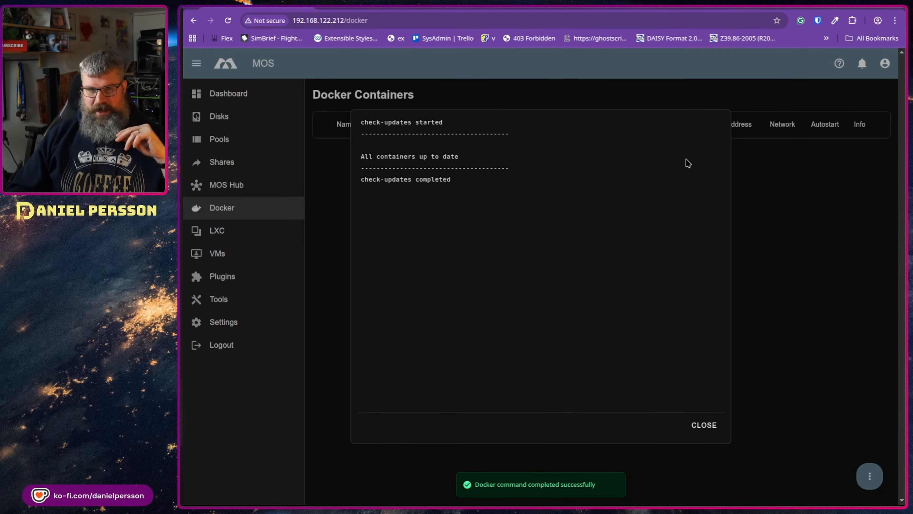
click(697, 424)
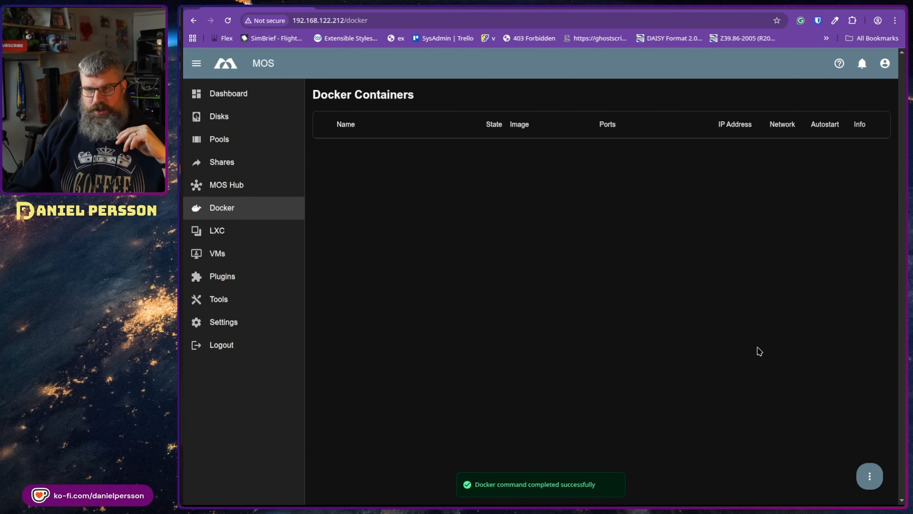
click(868, 480)
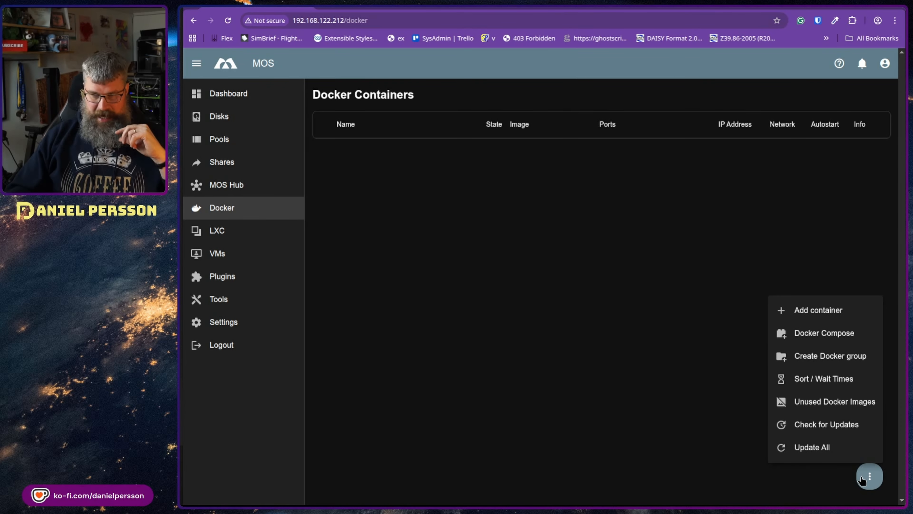
click(838, 340)
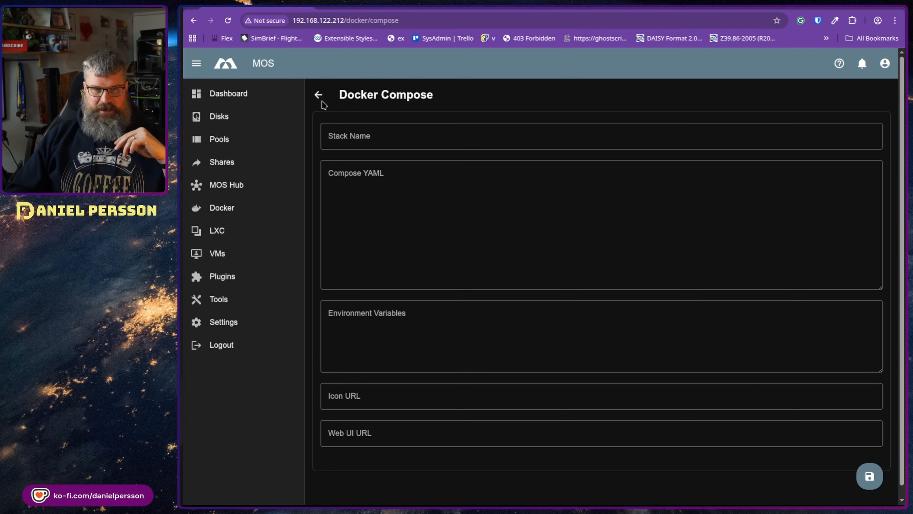
click(317, 94)
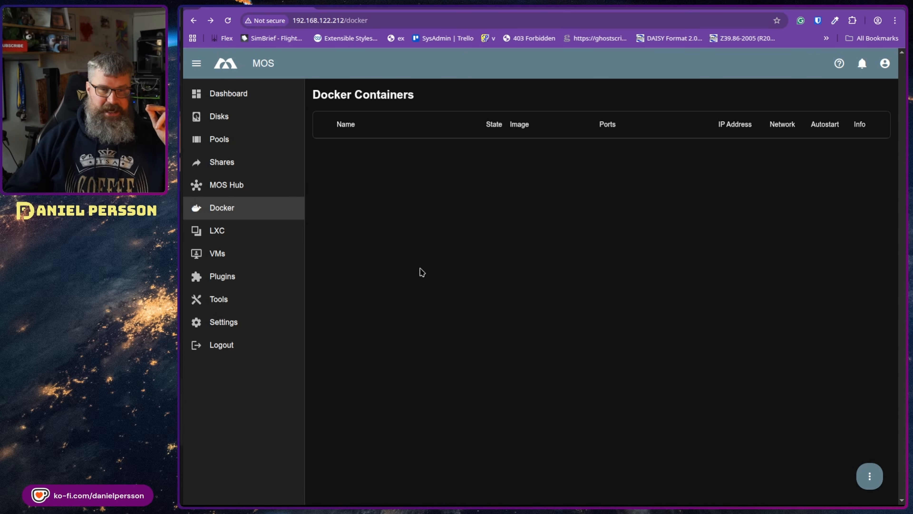
Step: Install the Apache-Tika template from MOS Hub, saving its default container form
click(273, 185)
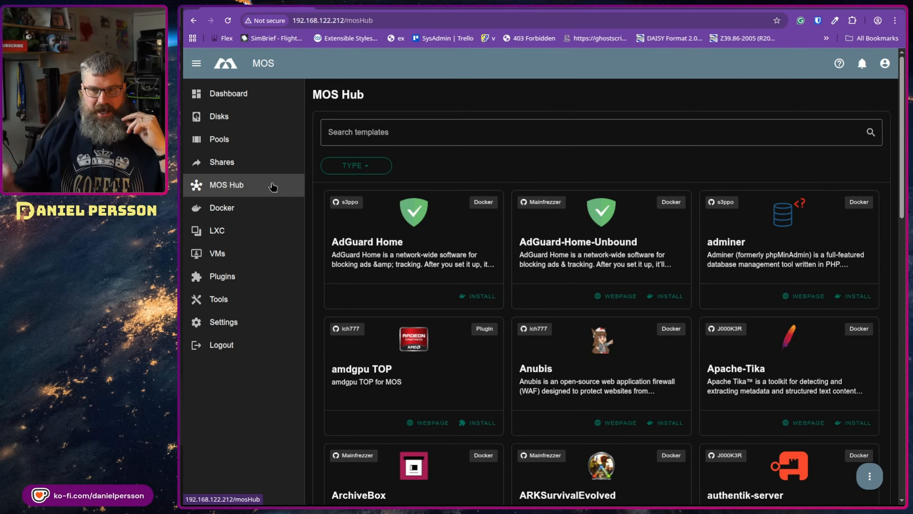
scroll(679, 147, down, 2)
scroll(690, 206, down, 4)
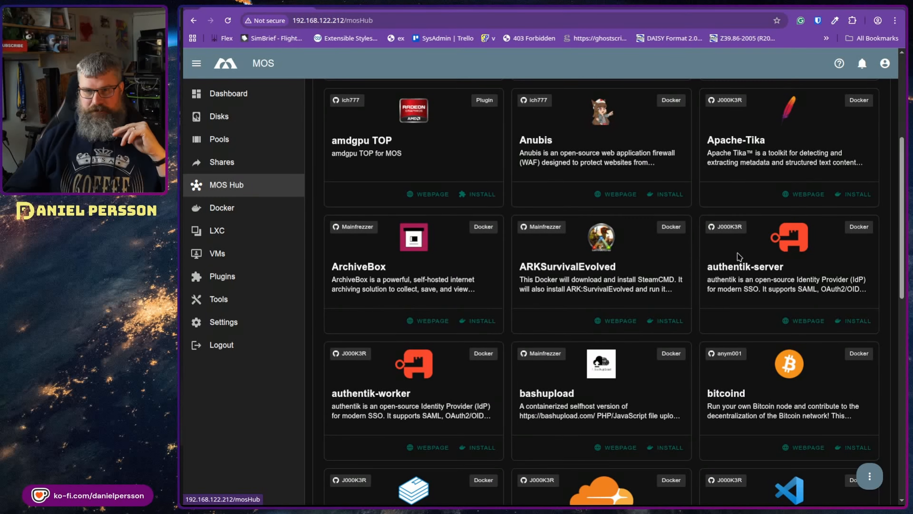
scroll(714, 236, down, 2)
scroll(716, 220, up, 2)
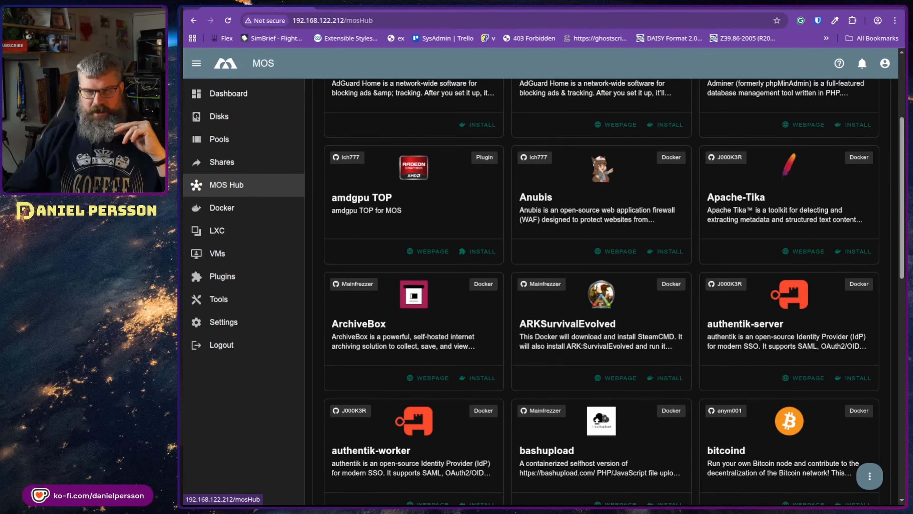
click(858, 252)
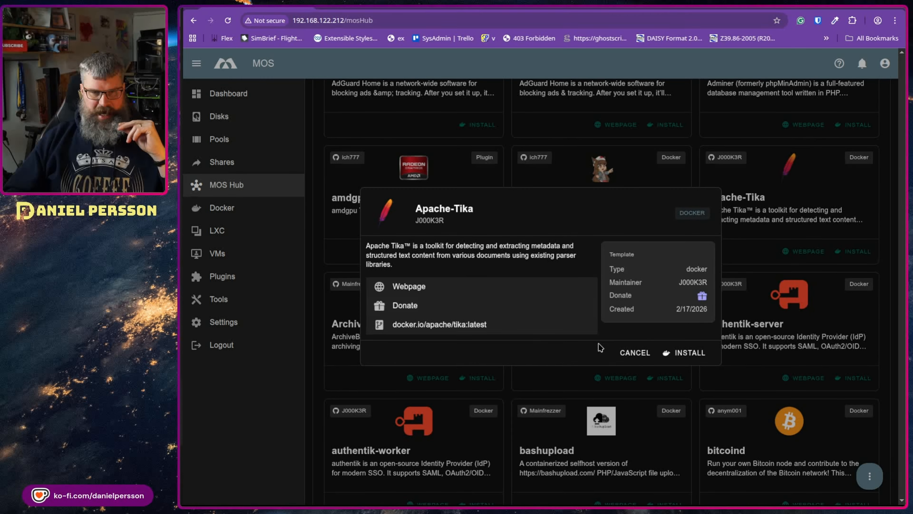
click(676, 350)
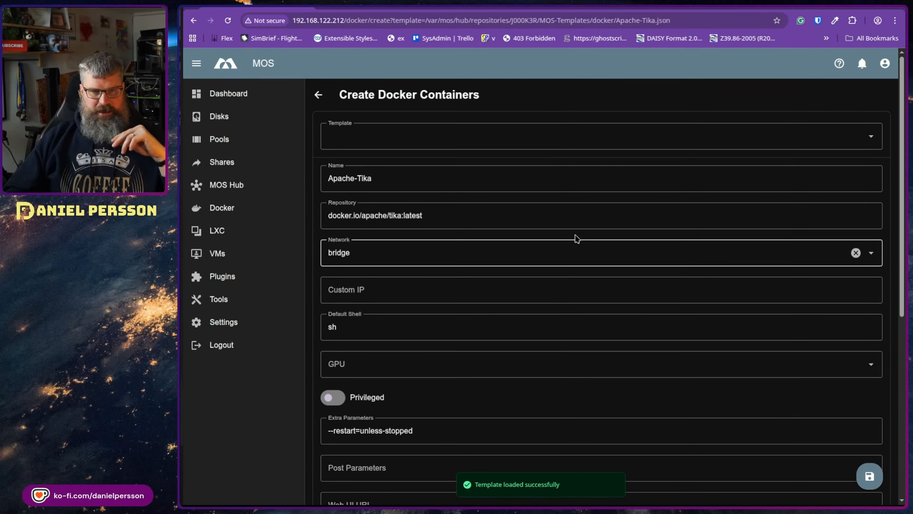
click(523, 136)
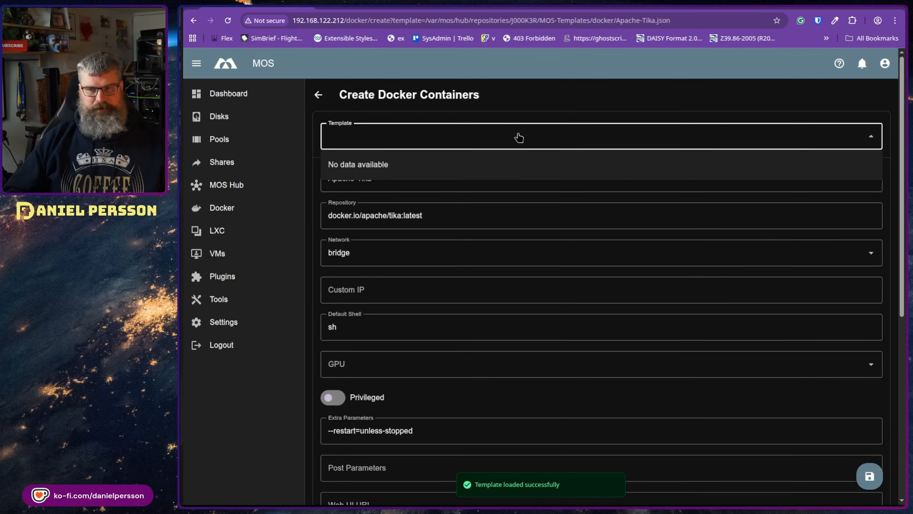
click(441, 153)
scroll(539, 248, down, 8)
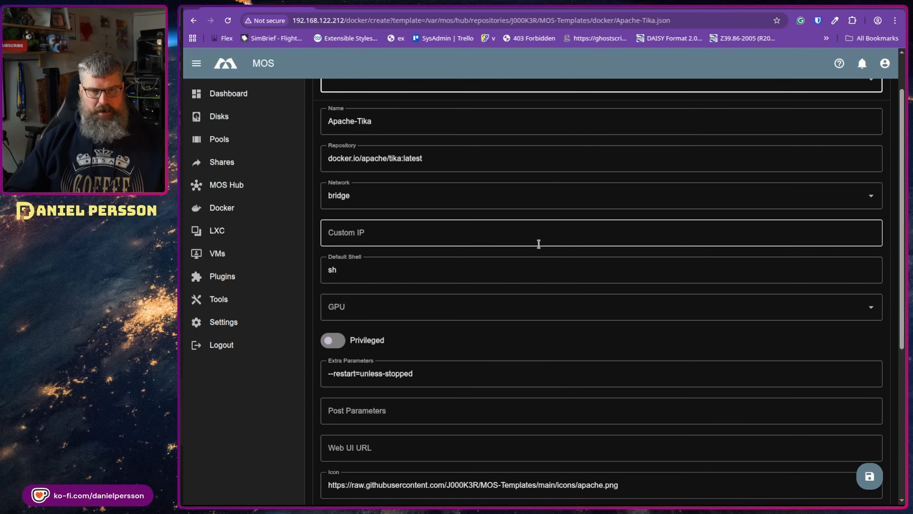
scroll(567, 285, down, 1)
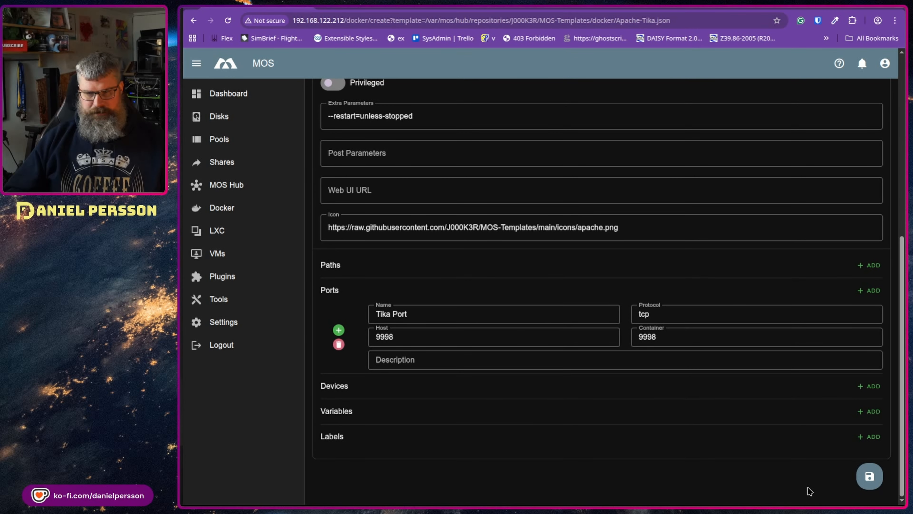
click(870, 476)
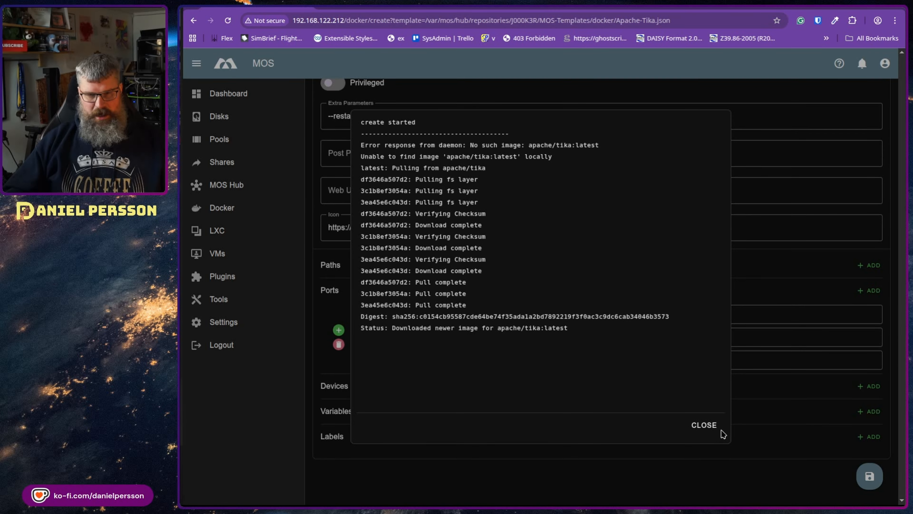
Step: Dismiss the creation log, confirm Apache-Tika in the Docker list, and return to MOS Hub
click(704, 426)
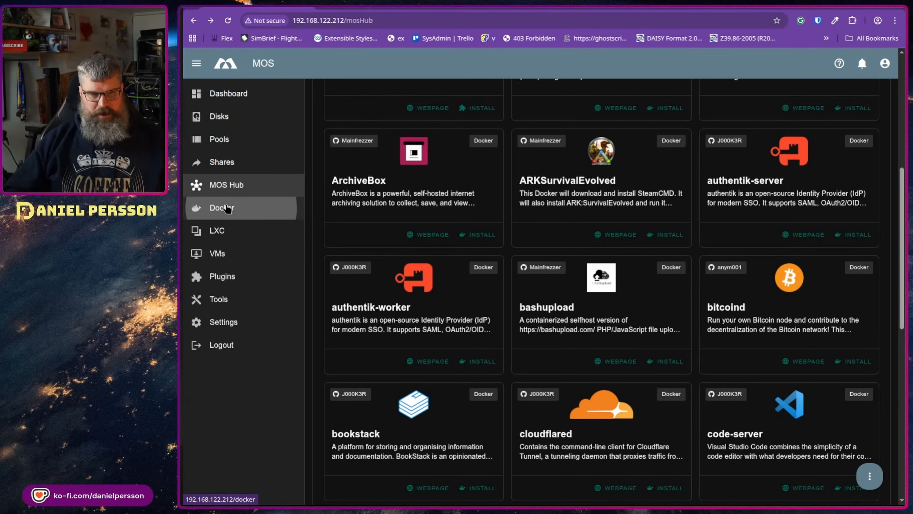
click(229, 208)
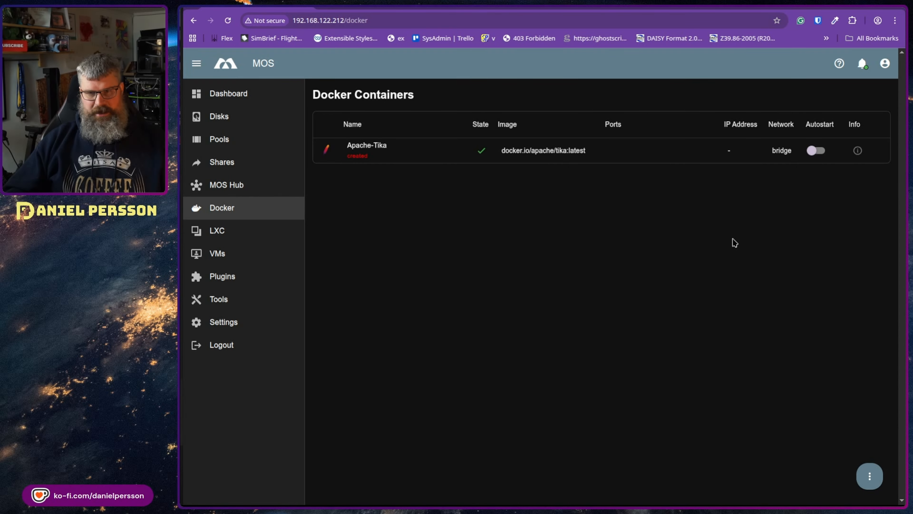
click(241, 191)
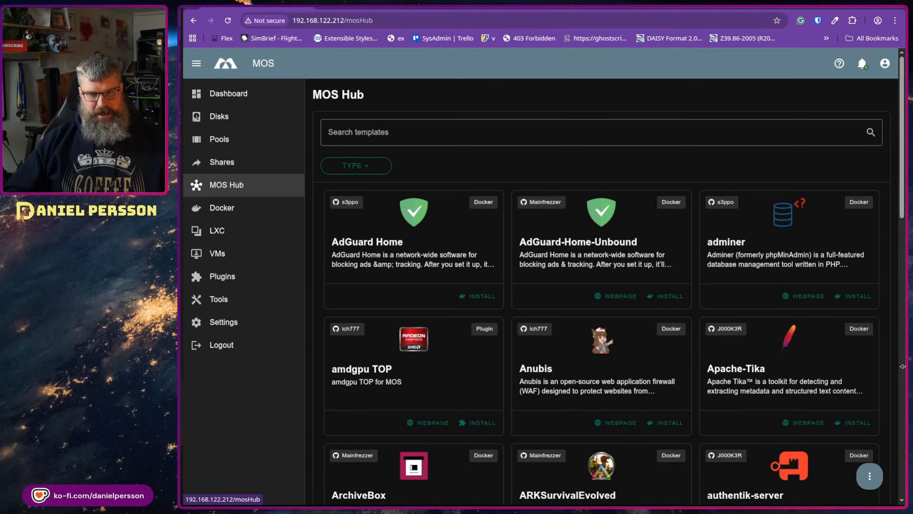
Step: Page through the MOS Hub catalogue to page 3 and scroll to the pihole card
scroll(589, 325, down, 10)
scroll(589, 325, down, 8)
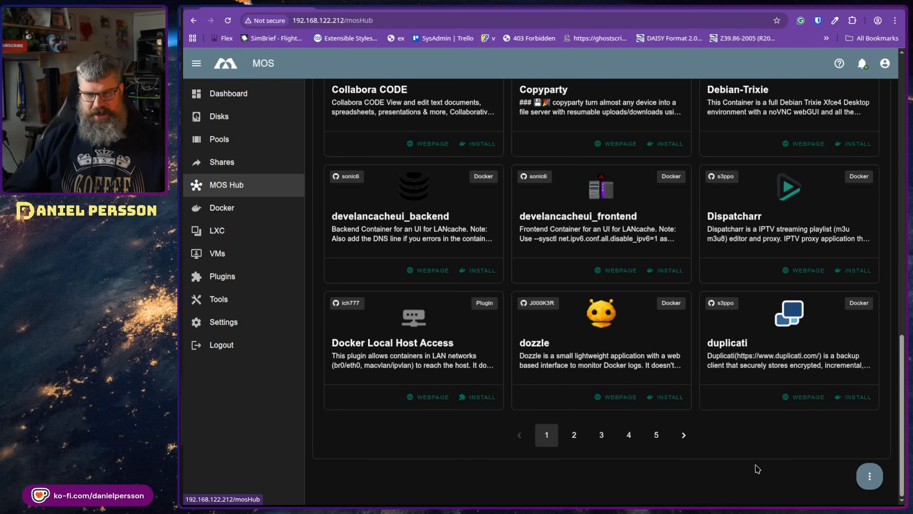
click(685, 435)
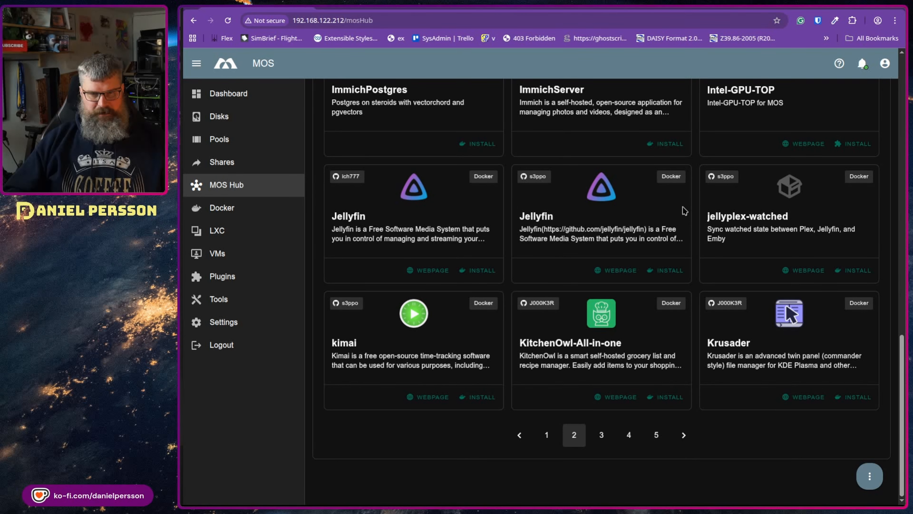
scroll(684, 210, up, 7)
scroll(713, 361, up, 3)
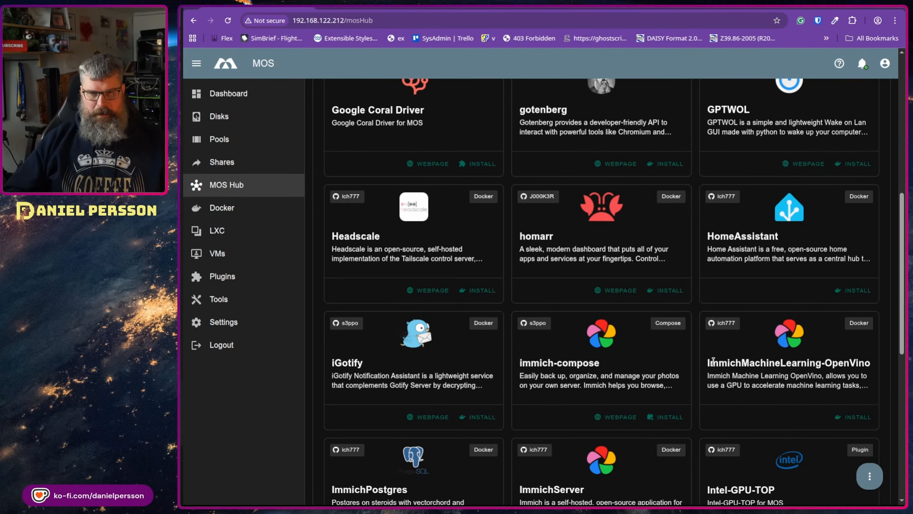
scroll(713, 360, up, 8)
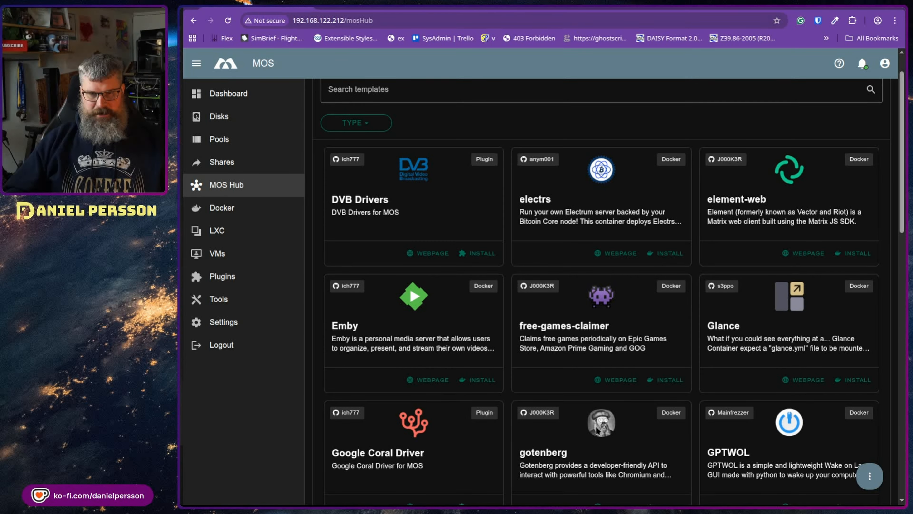
scroll(596, 426, up, 1)
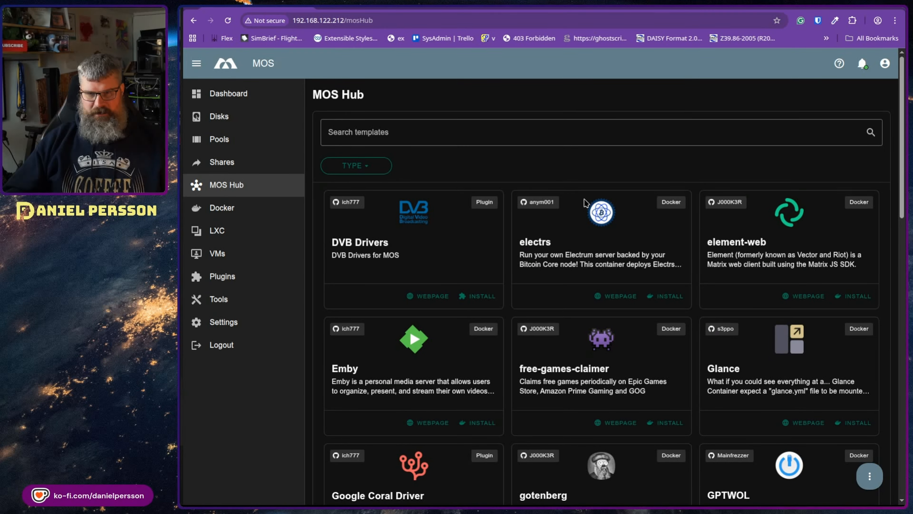
scroll(546, 345, down, 18)
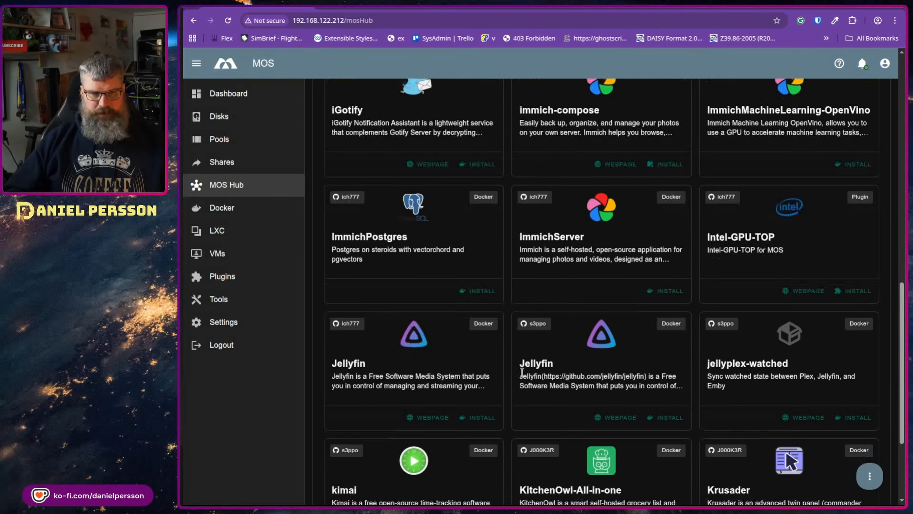
click(684, 435)
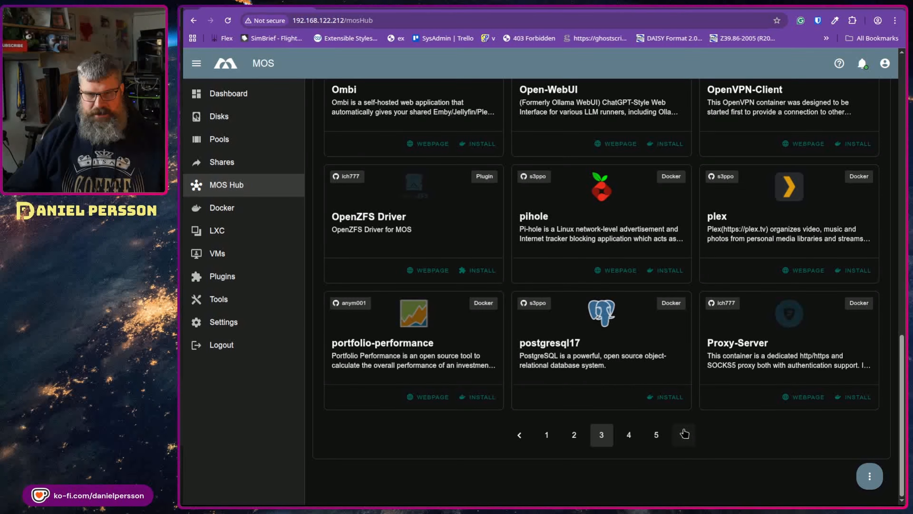
click(683, 435)
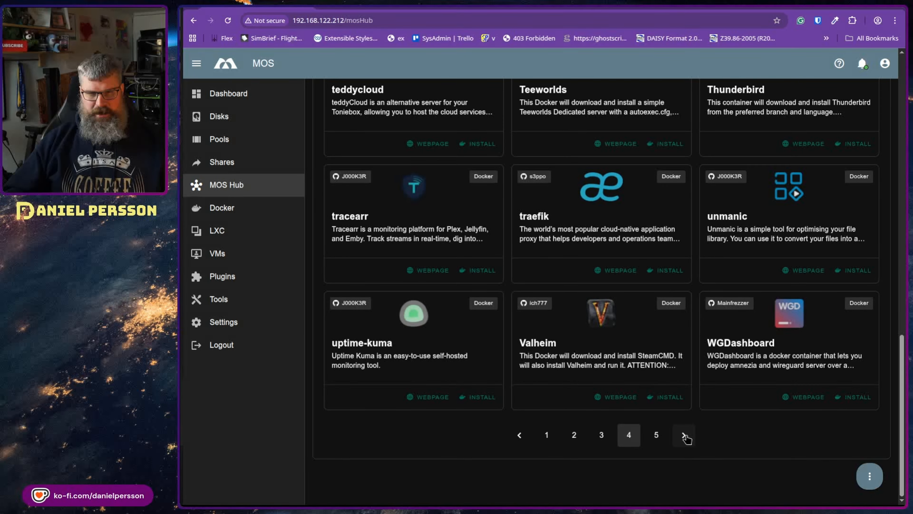
click(522, 436)
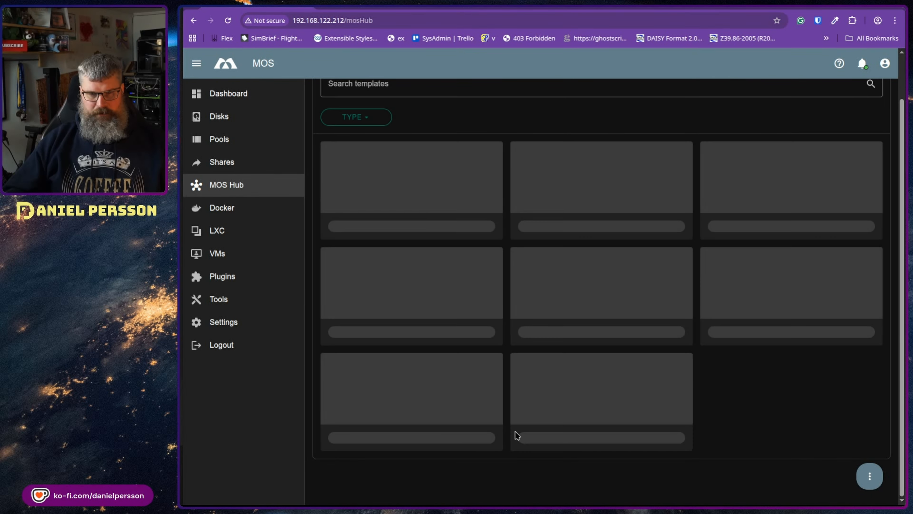
scroll(633, 342, up, 3)
scroll(641, 352, up, 5)
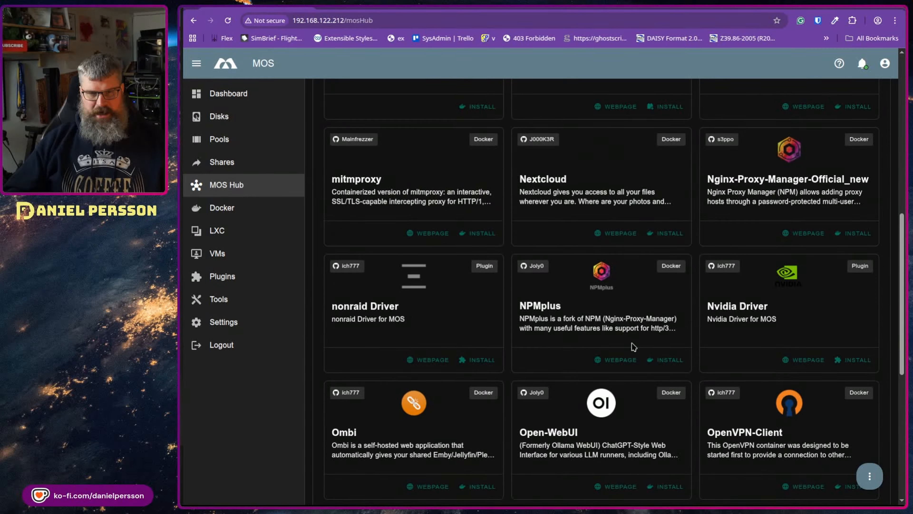
scroll(591, 351, up, 5)
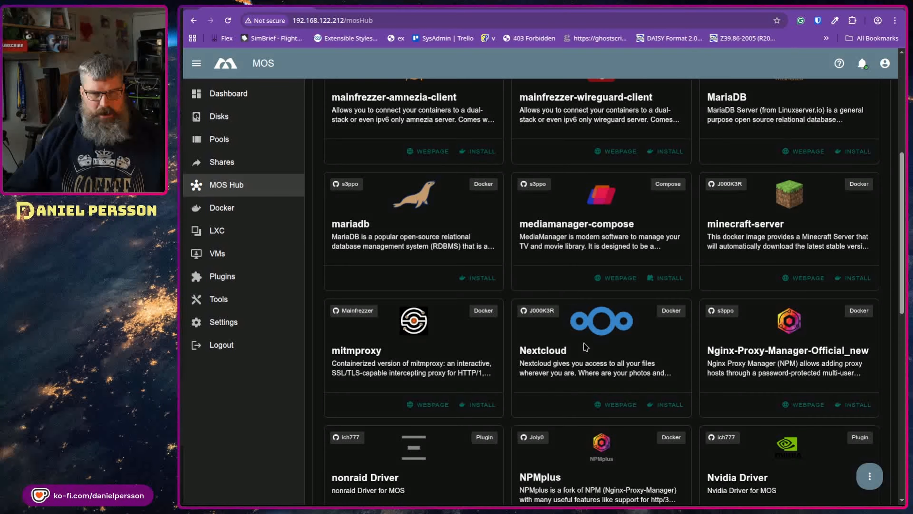
scroll(590, 347, up, 6)
scroll(687, 344, down, 10)
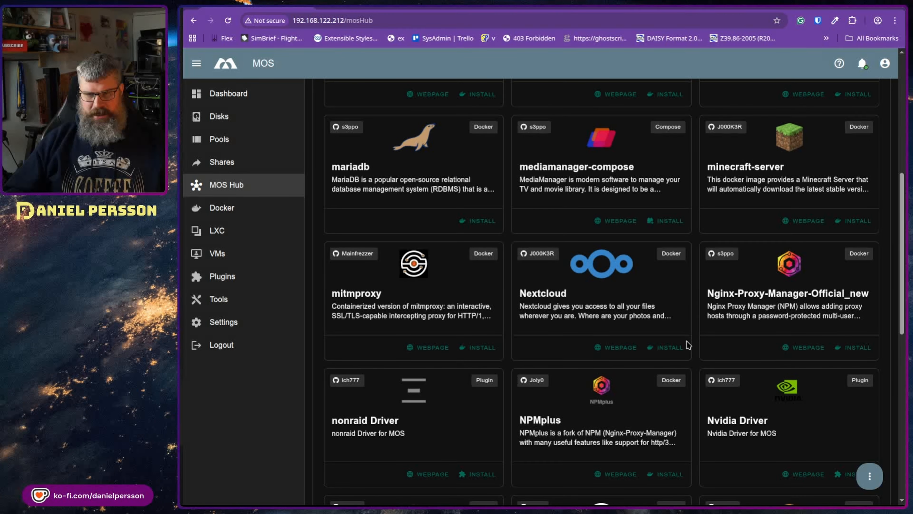
scroll(693, 356, down, 2)
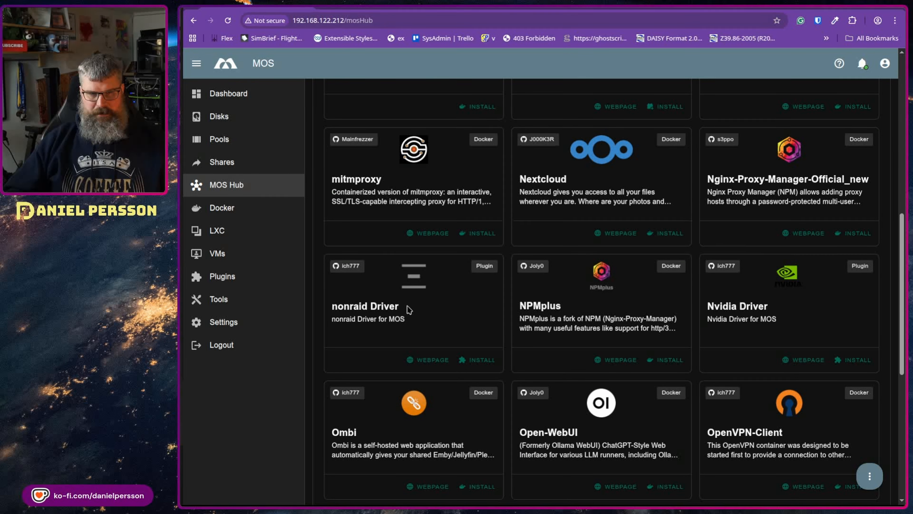
scroll(701, 389, down, 8)
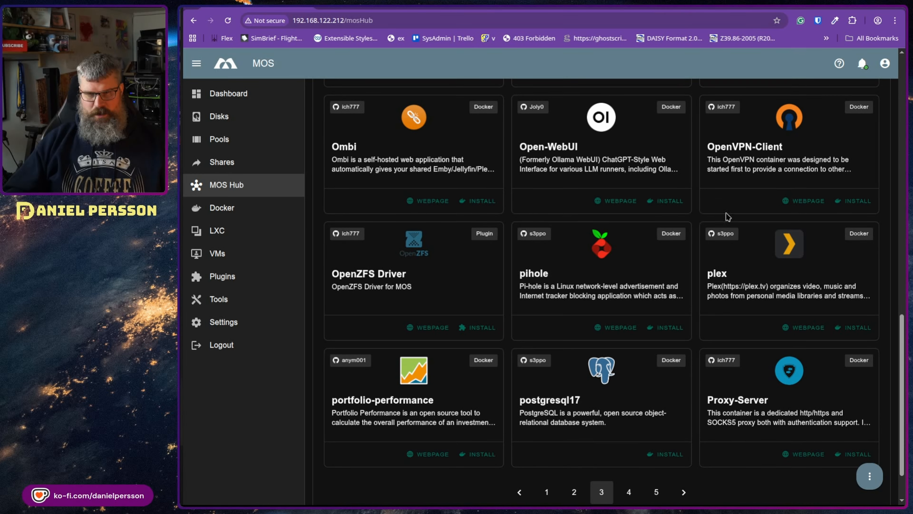
scroll(573, 392, down, 2)
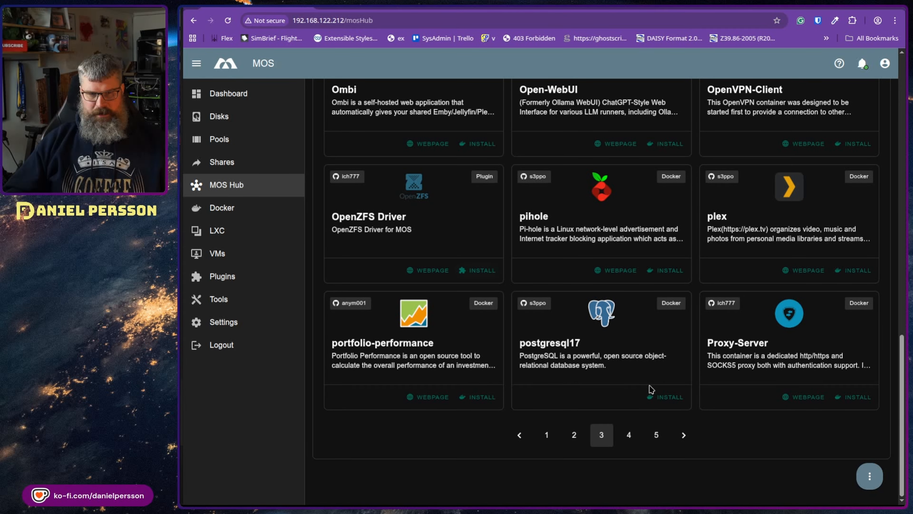
Step: Install pihole from its Hub template, saving the form to pull pihole/pihole:latest
click(671, 275)
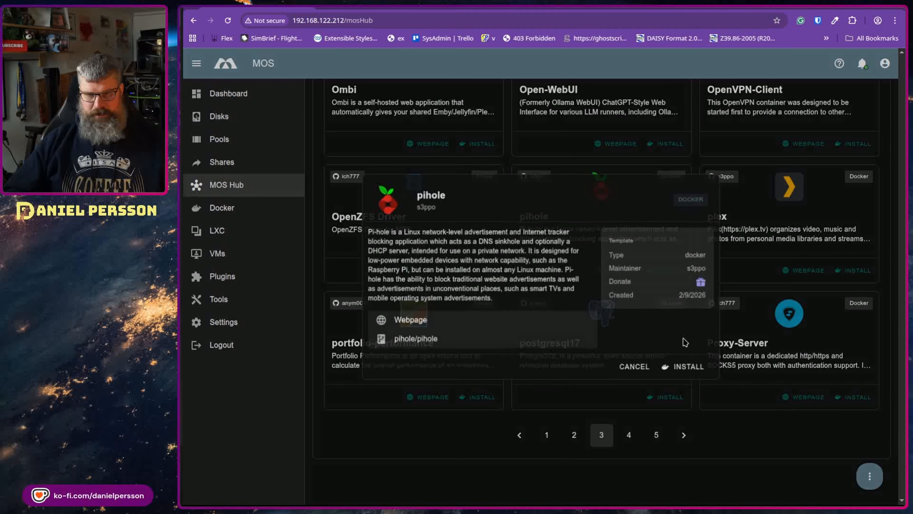
click(692, 367)
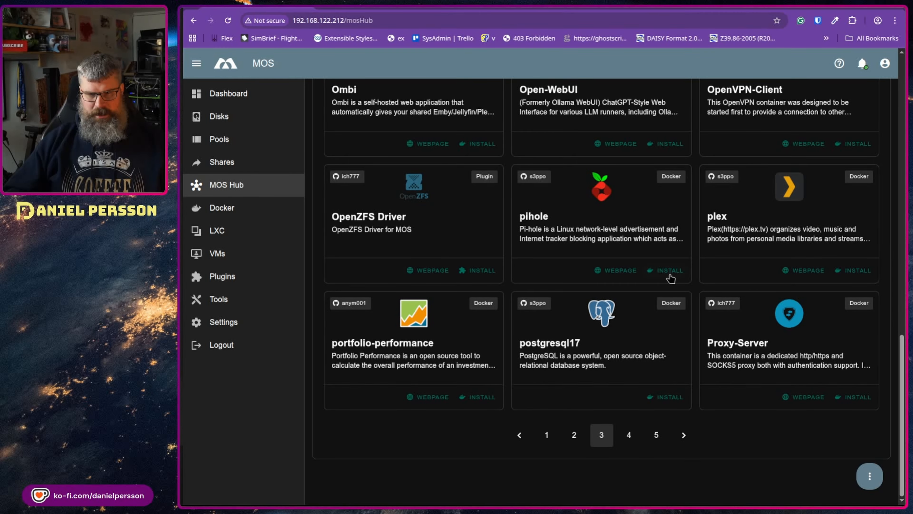
click(671, 275)
click(689, 367)
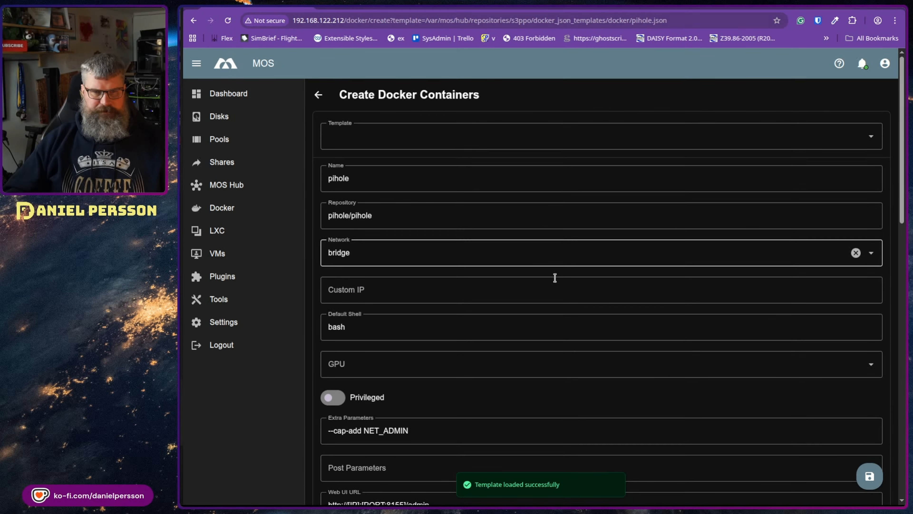
scroll(555, 278, down, 15)
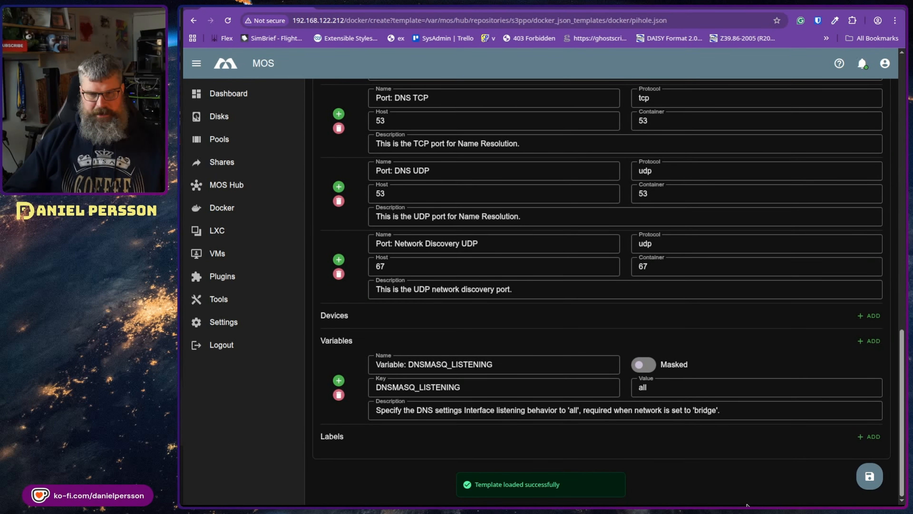
click(870, 478)
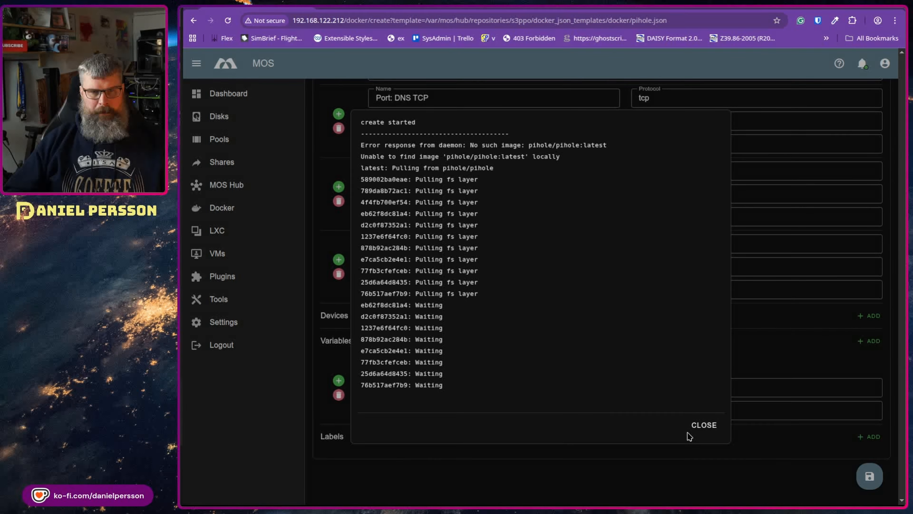
Step: Dismiss the creation log and view Docker containers, showing Apache-Tika on 9998:9998
click(703, 425)
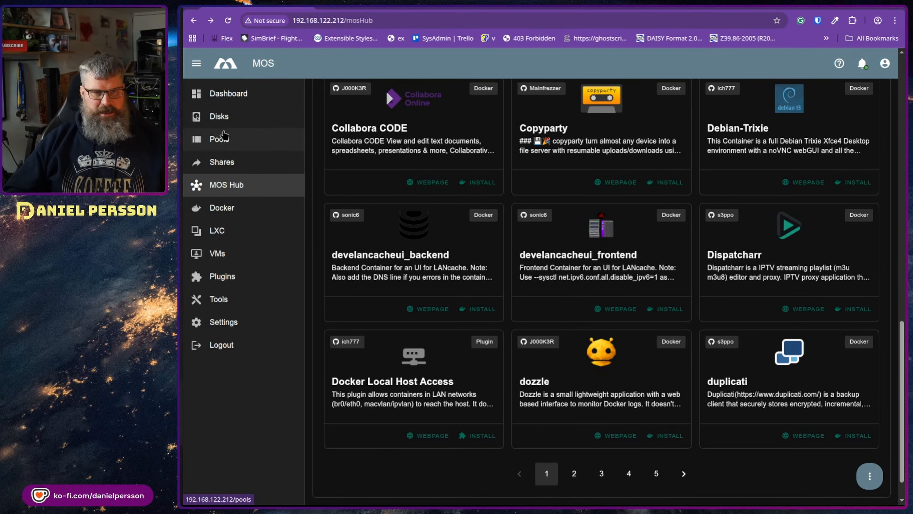
click(221, 141)
click(238, 210)
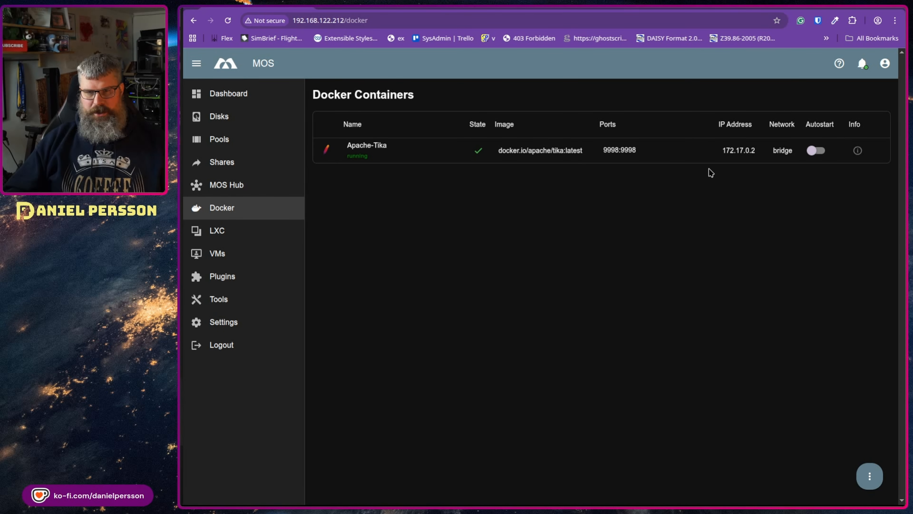
Step: Note Apache-Tika's port 9998 and open a new tab at the NAS address for editing
drag(755, 149, 689, 158)
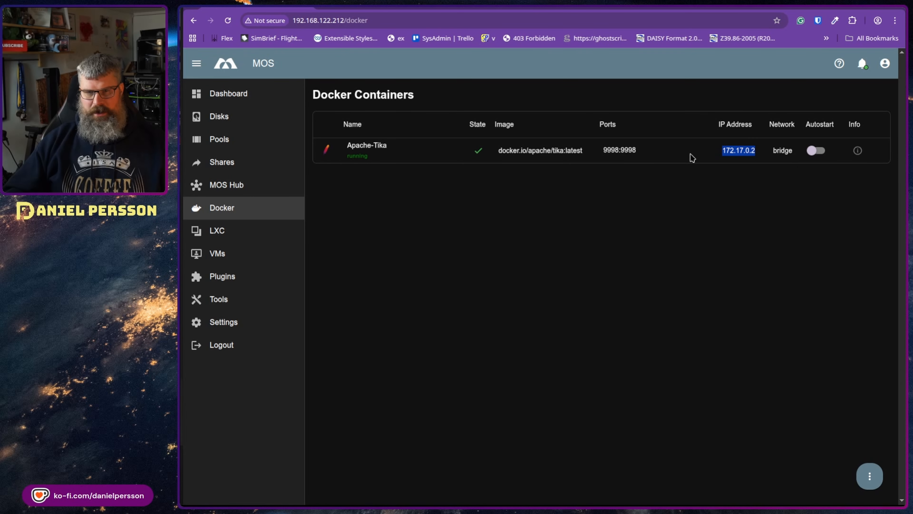
double_click(633, 148)
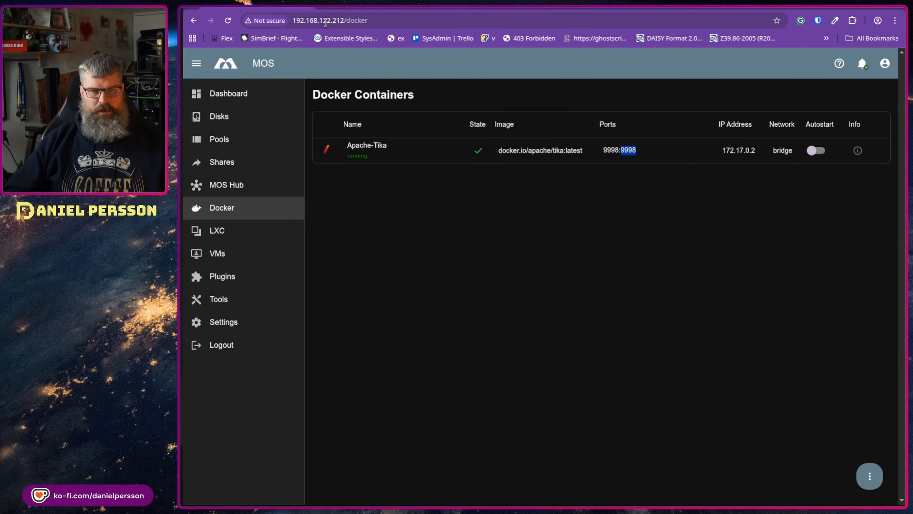
click(392, 20)
key(ctrl+c)
key(ctrl+t)
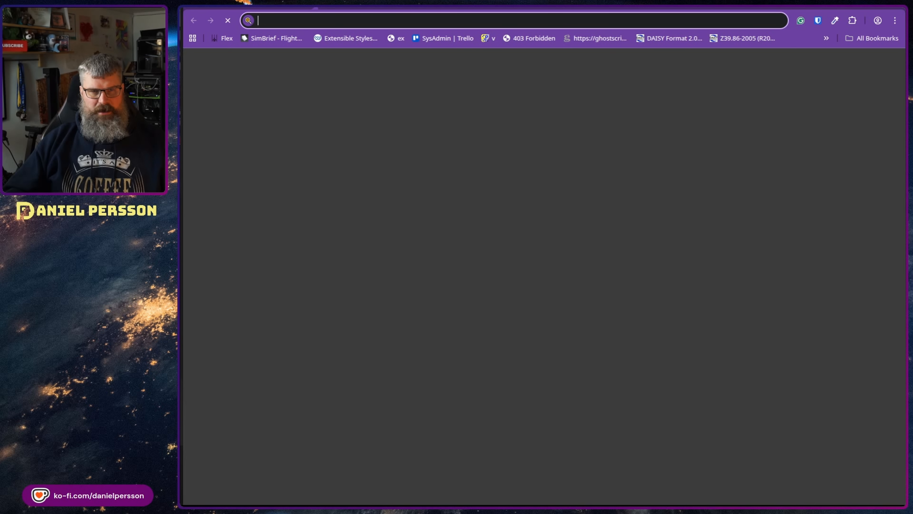
key(ctrl+v)
key(Return)
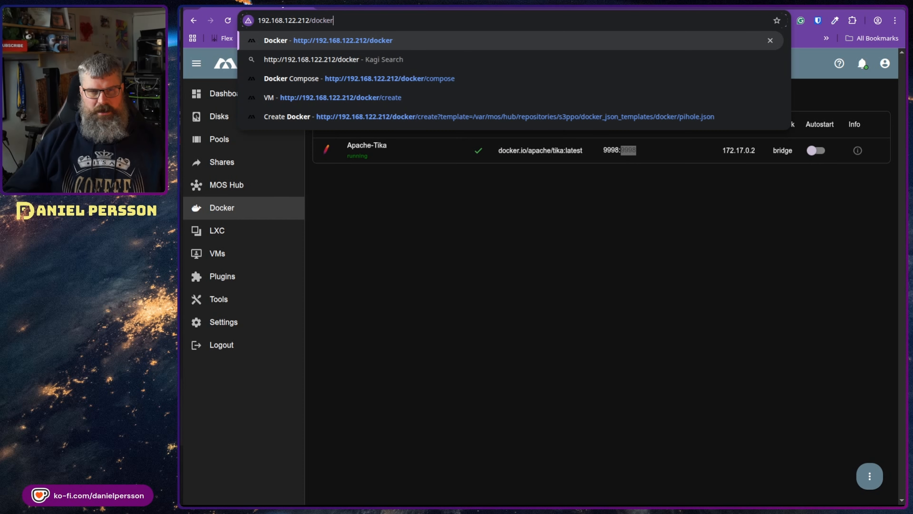
double_click(630, 149)
click(631, 149)
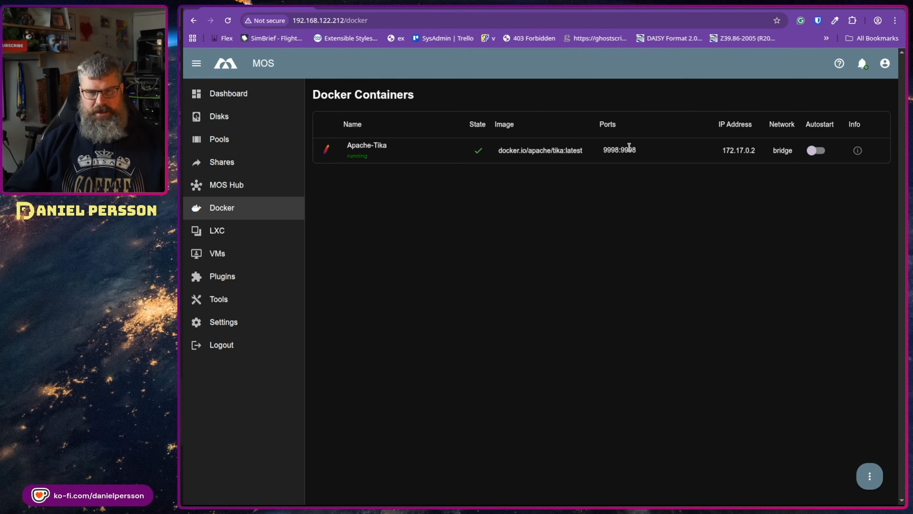
double_click(633, 151)
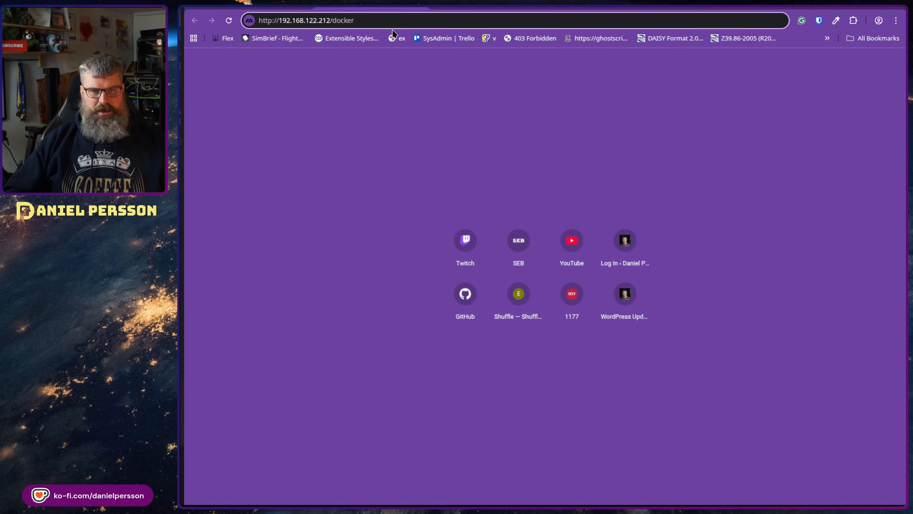
drag(332, 20, 424, 25)
Step: Load the Apache Tika 3.2.3 server page on port 9998, then refresh the MOS container list to show pihole
text(:)
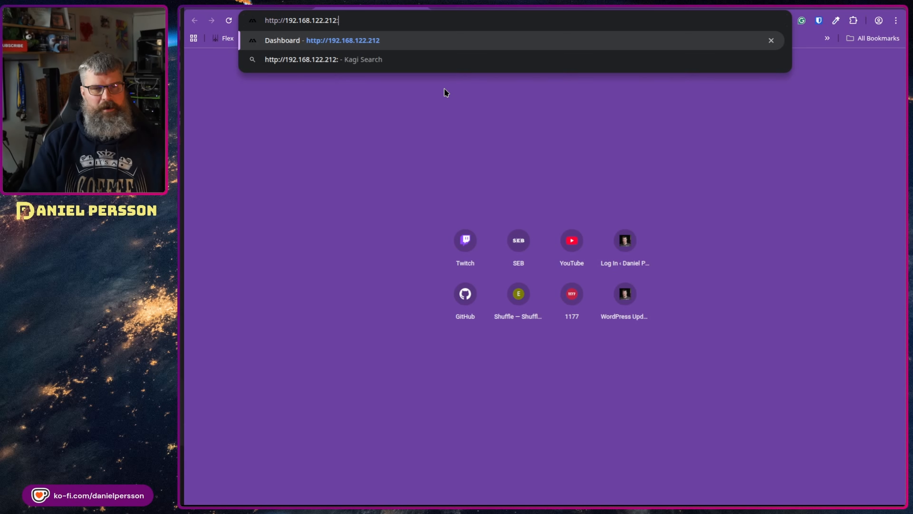
text(9998)
key(Return)
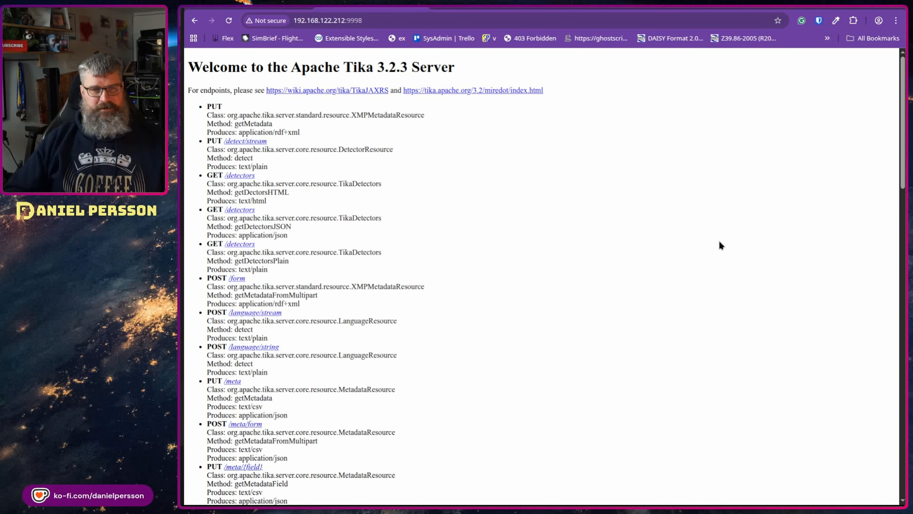
scroll(502, 195, down, 7)
scroll(521, 265, down, 10)
scroll(538, 230, up, 6)
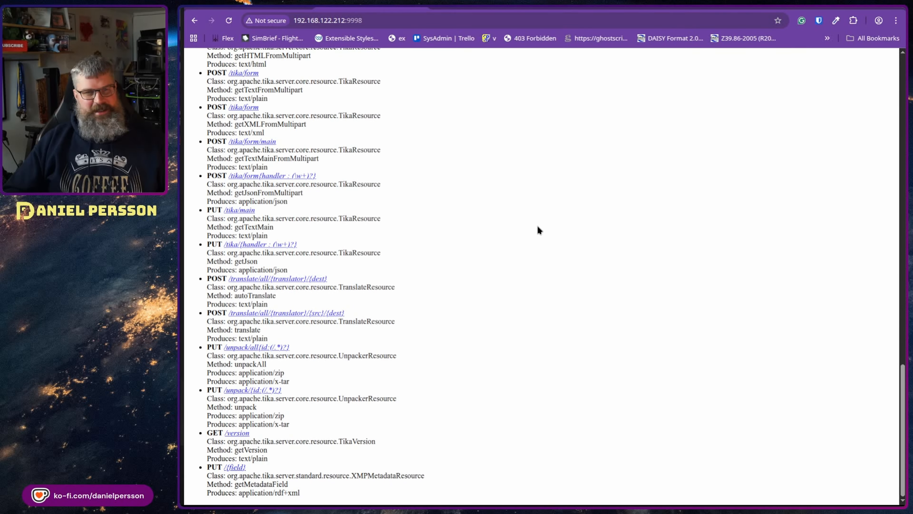
scroll(575, 216, up, 10)
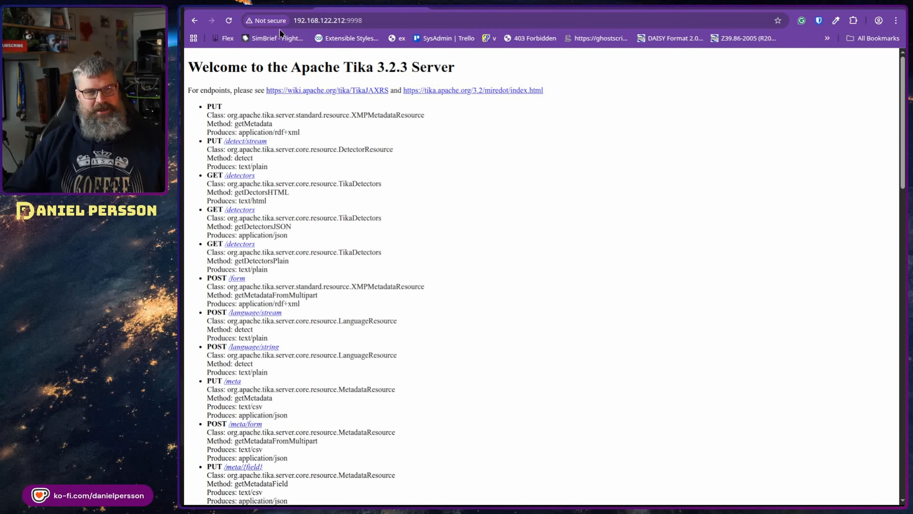
click(265, 10)
key(F5)
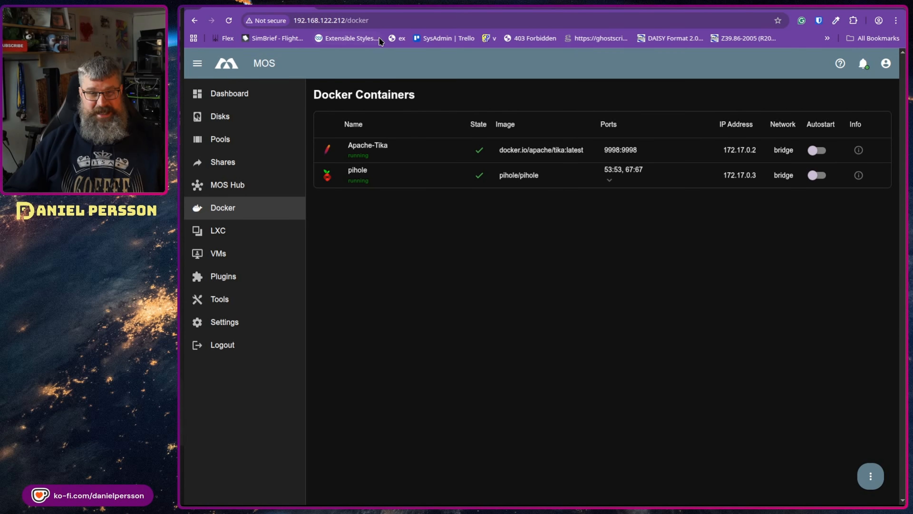
Step: Try opening the NAS address on port 67, which refuses the connection
click(367, 10)
double_click(352, 22)
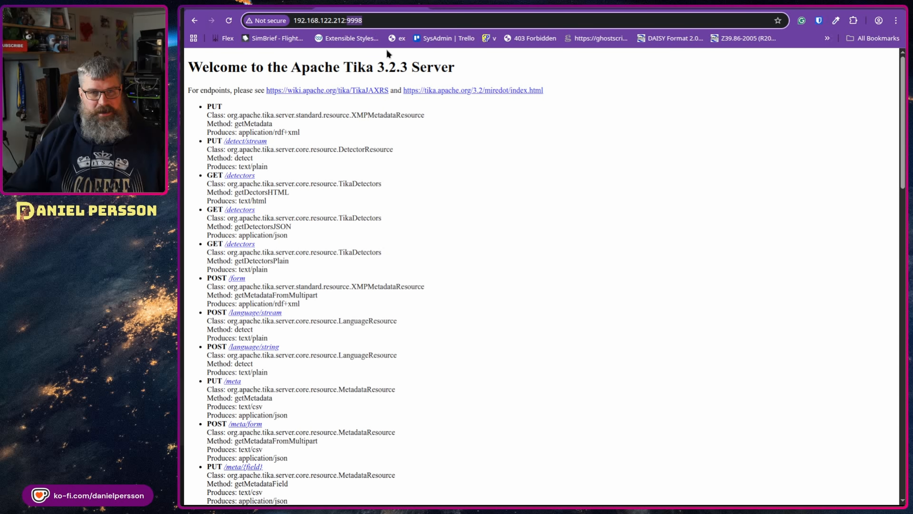
text(67)
key(Return)
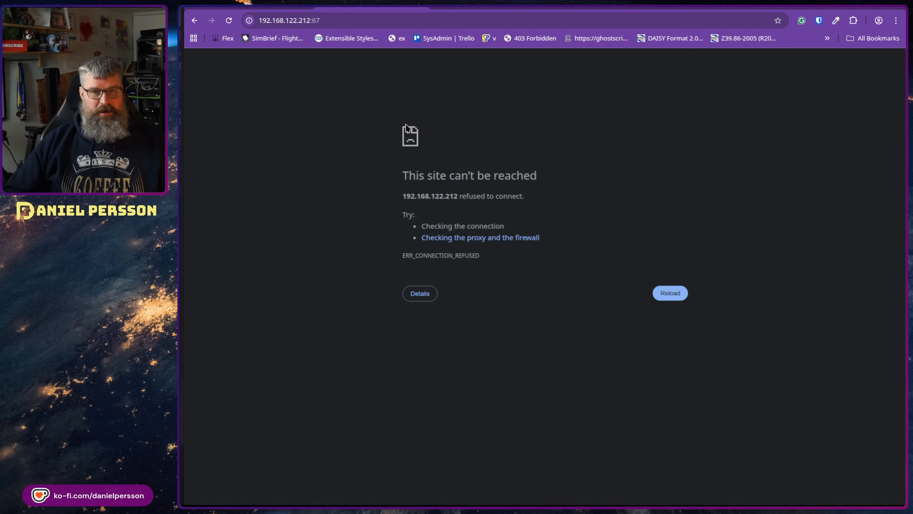
Step: Copy pihole's web port 8155 from its Ports mappings and open the NAS address on that port
click(269, 8)
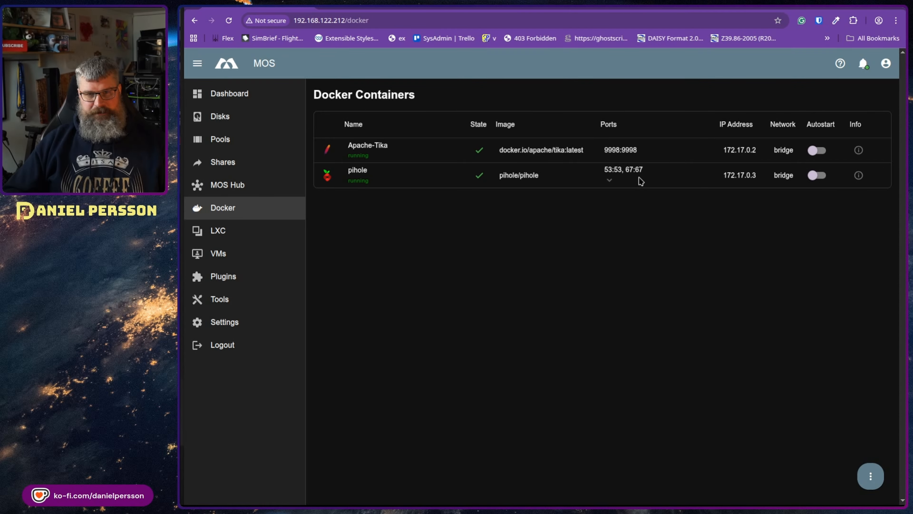
click(610, 181)
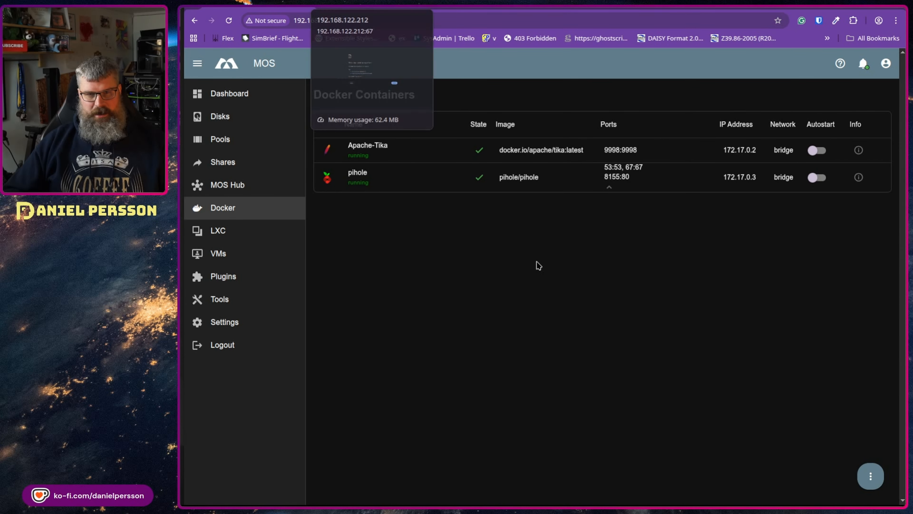
double_click(610, 176)
key(ctrl+c)
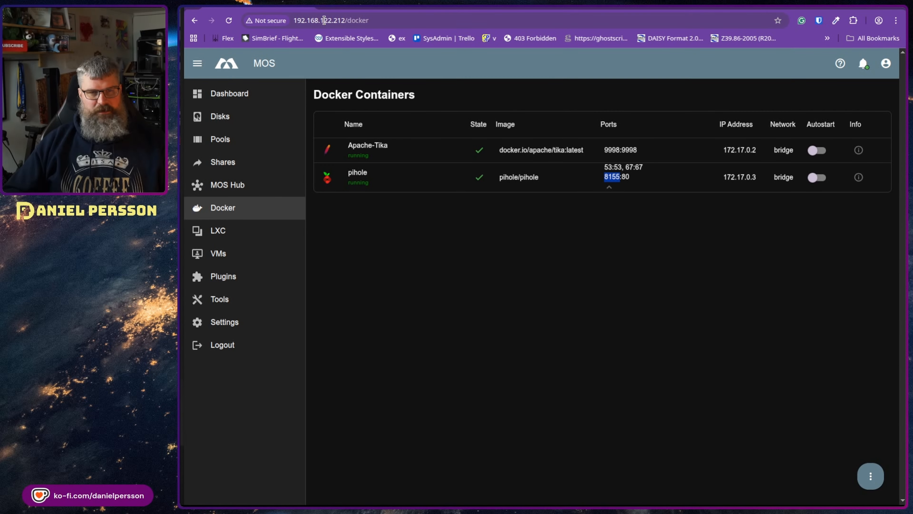
click(347, 6)
double_click(316, 21)
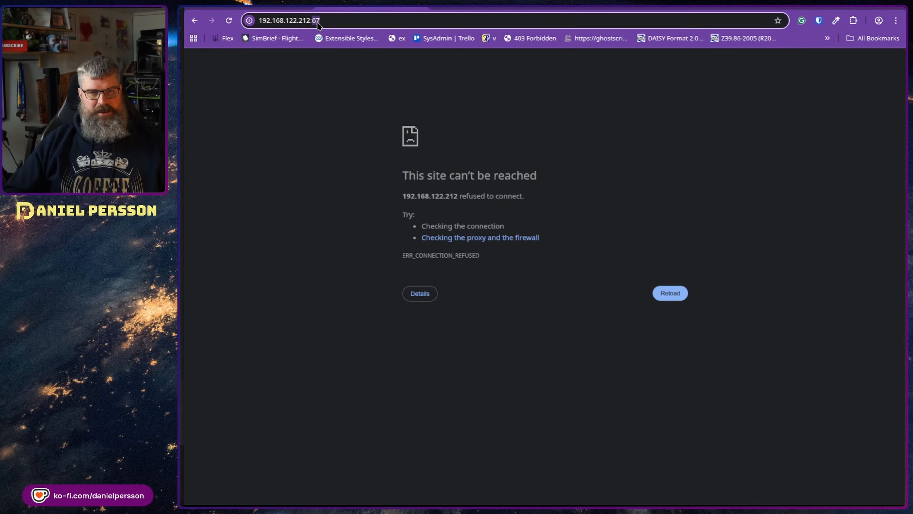
key(ctrl+v)
key(Return)
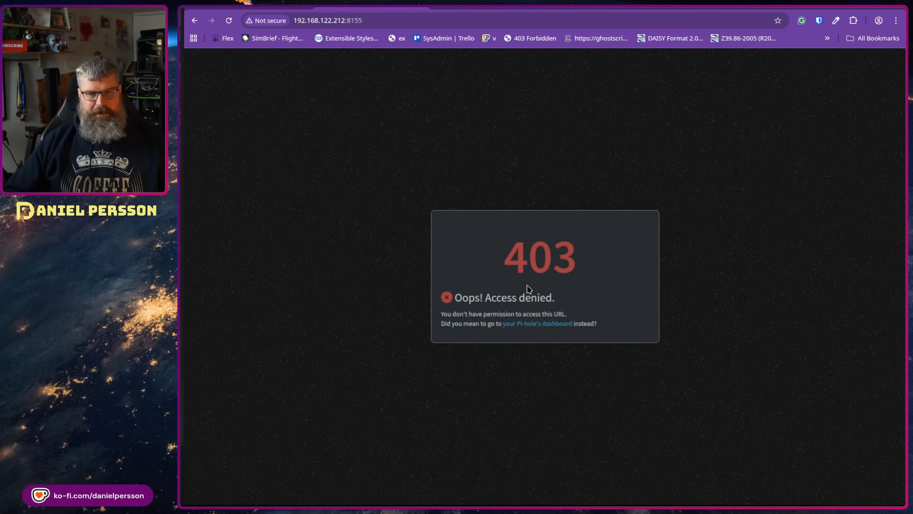
Step: Follow the link to the Pi-hole dashboard login, then go back to the MOS Docker Containers list
click(548, 327)
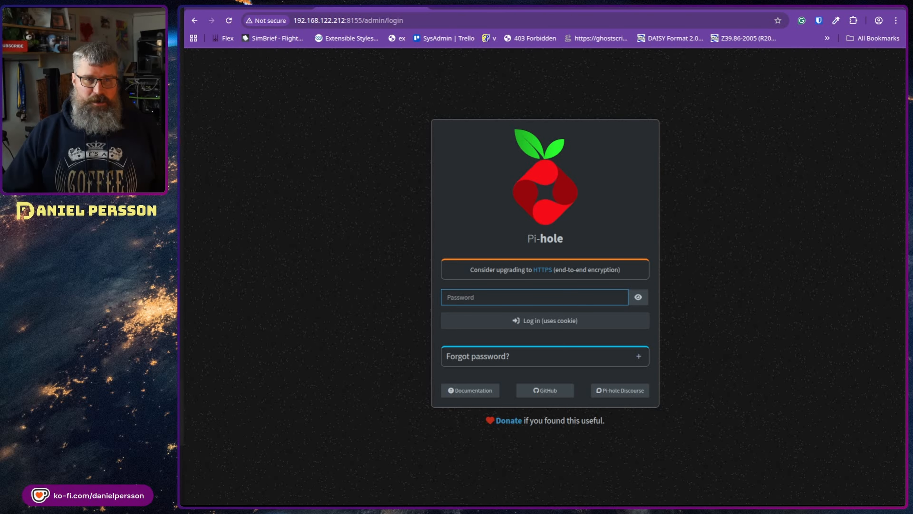
key(ctrl+shift+Tab)
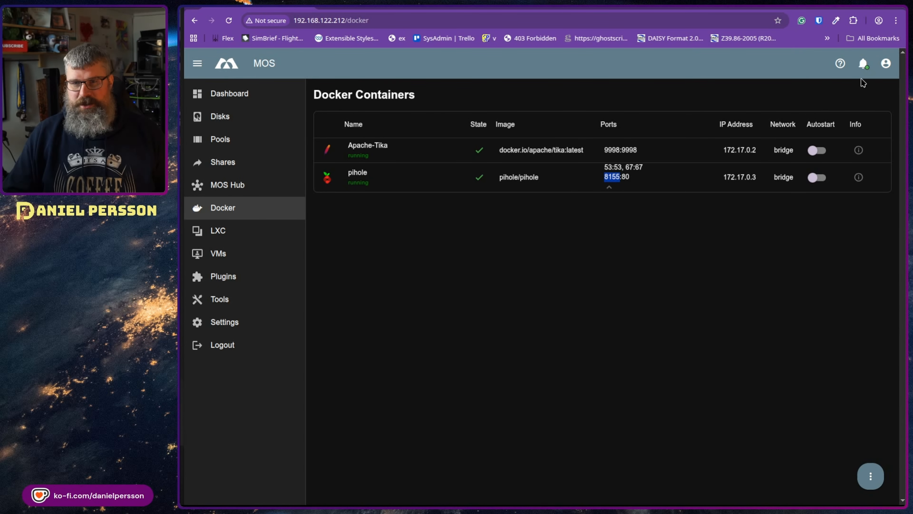
Step: Mark all plugin notifications in the bell list as read and confirm
click(863, 64)
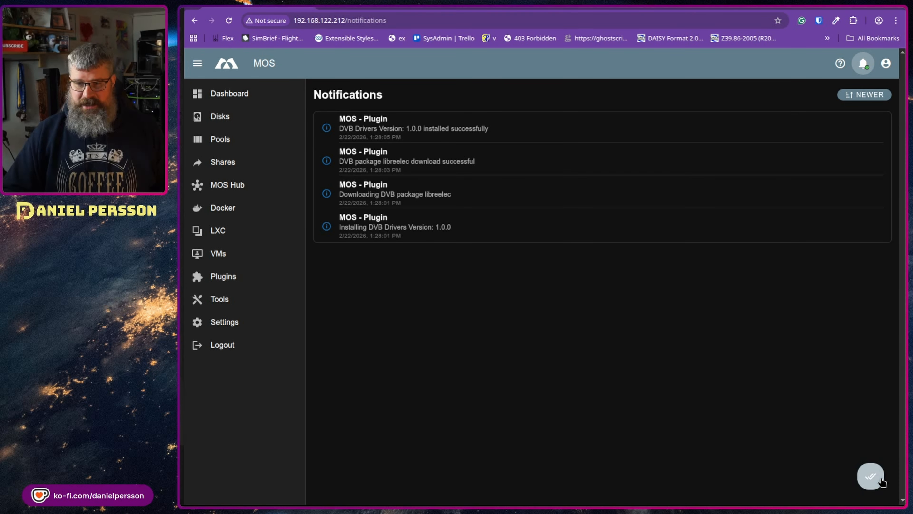
click(871, 476)
click(661, 305)
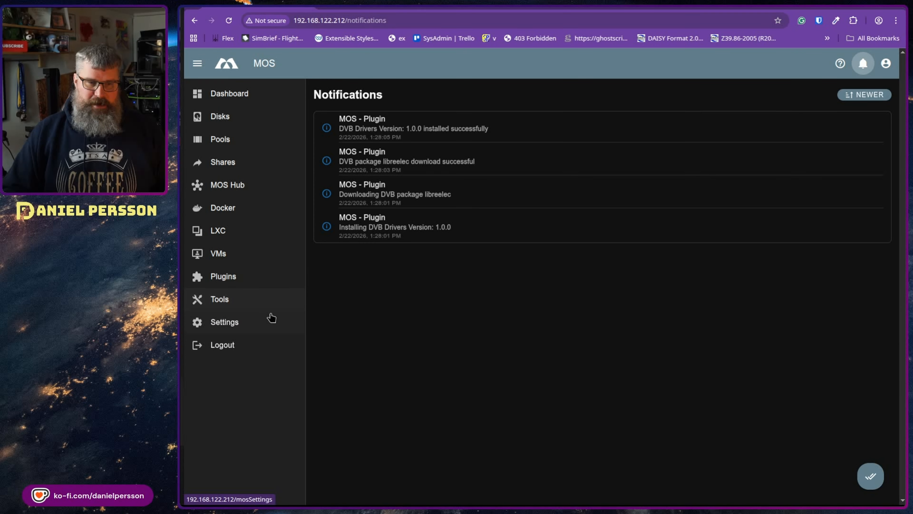
Step: Show the cron log in Settings > Logs
click(258, 321)
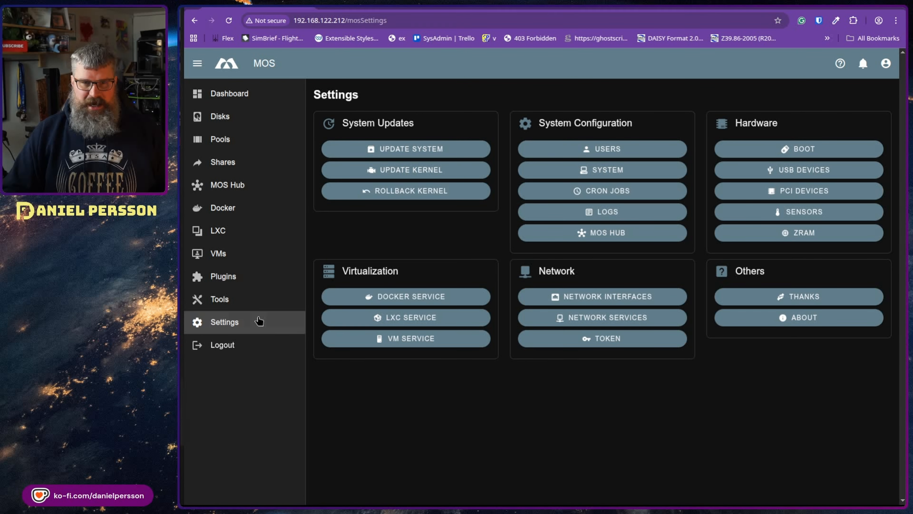
click(646, 217)
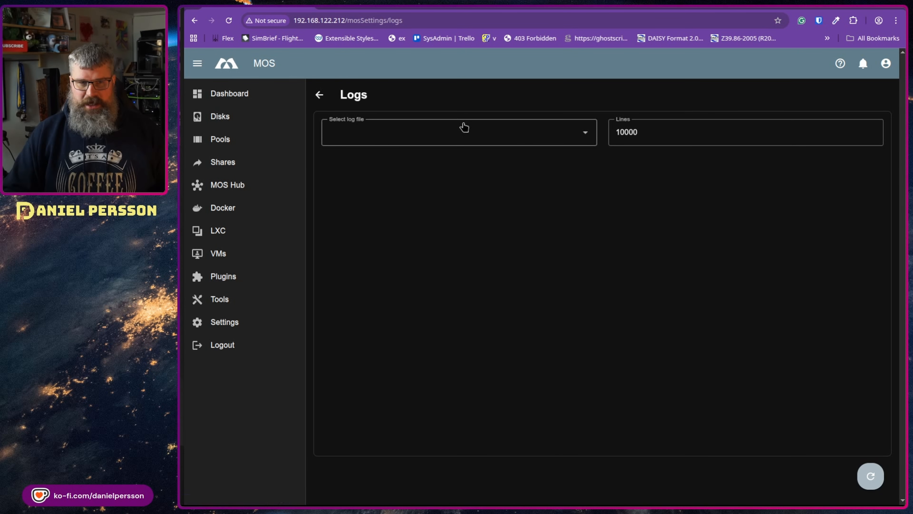
click(503, 142)
click(491, 225)
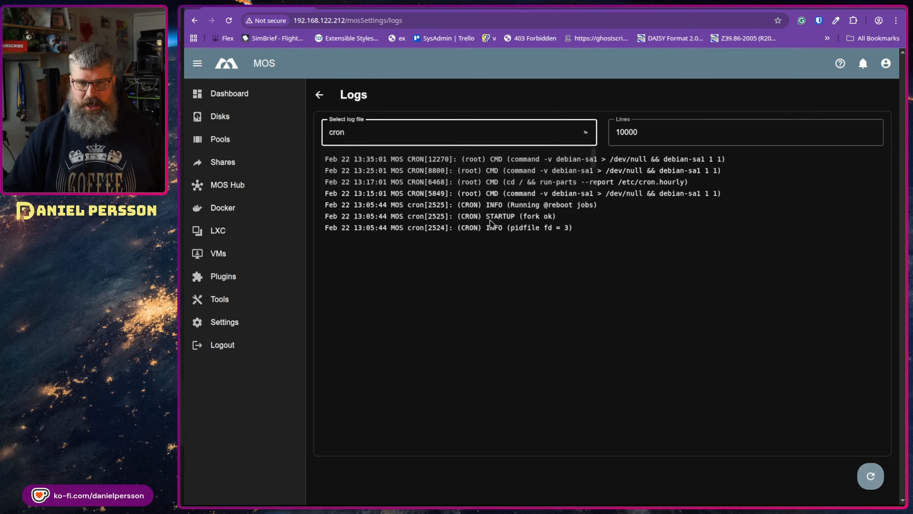